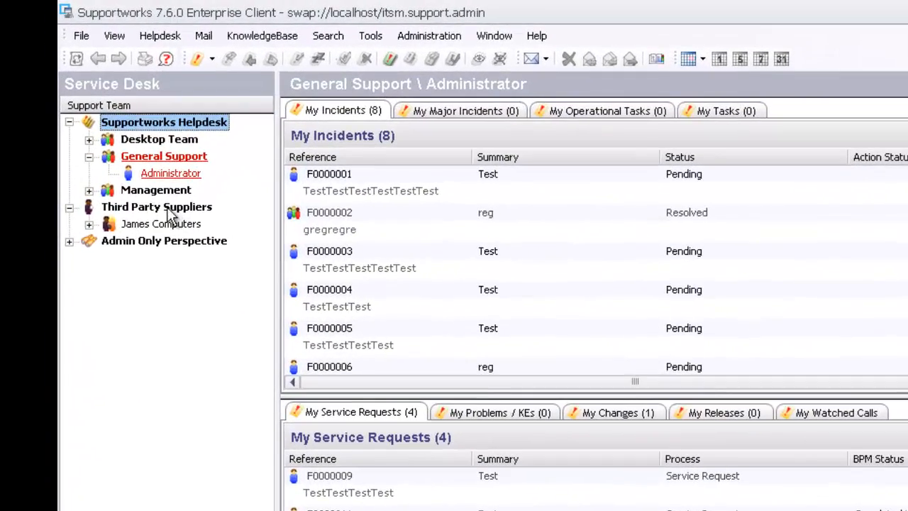
Step: Create a new third party supplier with ID 'JamesThirdParty' and name 'James Third Party'
{"action": "right_click", "coordinate": [160, 197]}
{"action": "left_click", "coordinate": [179, 207]}
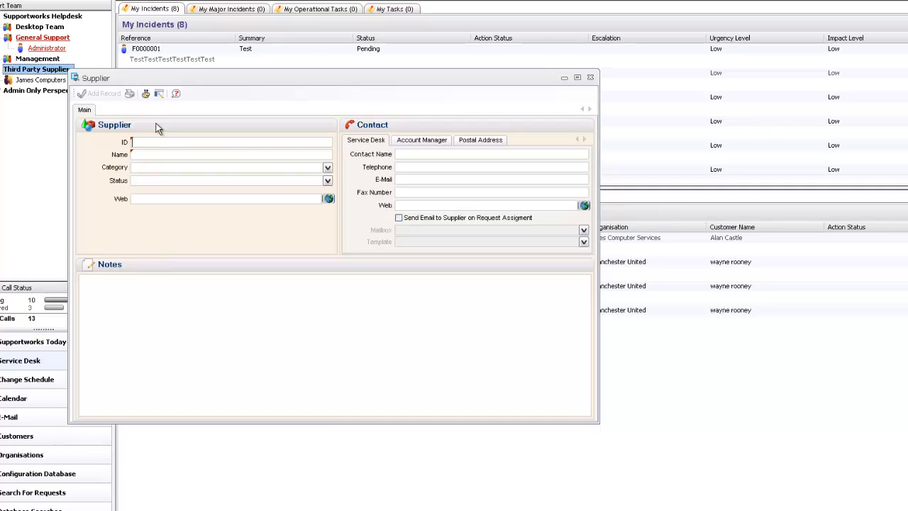
{"action": "type", "text": "JamesThiurd"}
{"action": "key", "text": "BackSpace"}
{"action": "key", "text": "BackSpace"}
{"action": "key", "text": "BackSpace"}
{"action": "type", "text": "rdParty"}
{"action": "left_click", "coordinate": [153, 153]}
{"action": "type", "text": "James Thid"}
{"action": "key", "text": "BackSpace"}
{"action": "type", "text": "rd Party"}
Step: Enter the supplier contact's full name and e-mail address
{"action": "left_click", "coordinate": [429, 153]}
{"action": "key", "text": "Tab"}
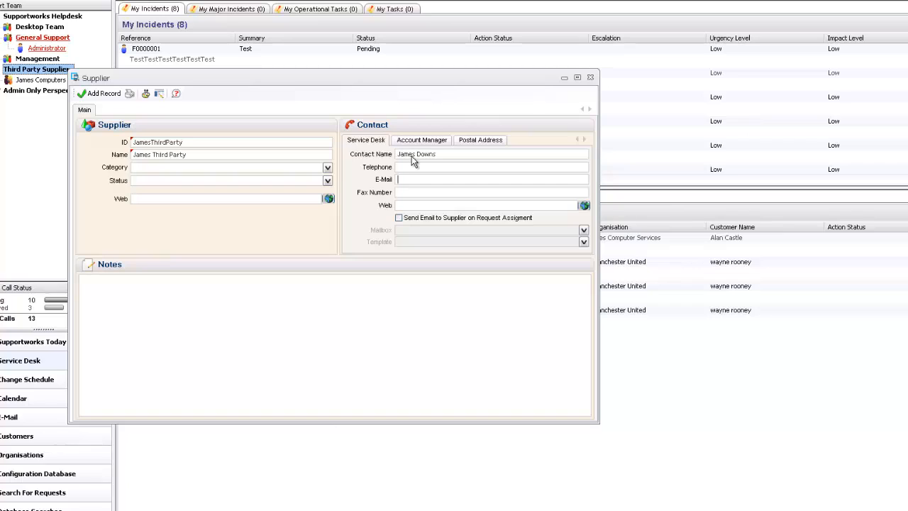
Step: Enable assignment e-mails from the _helpdesk mailbox using the BPM Customer Authorisation Request template
{"action": "left_click", "coordinate": [399, 218]}
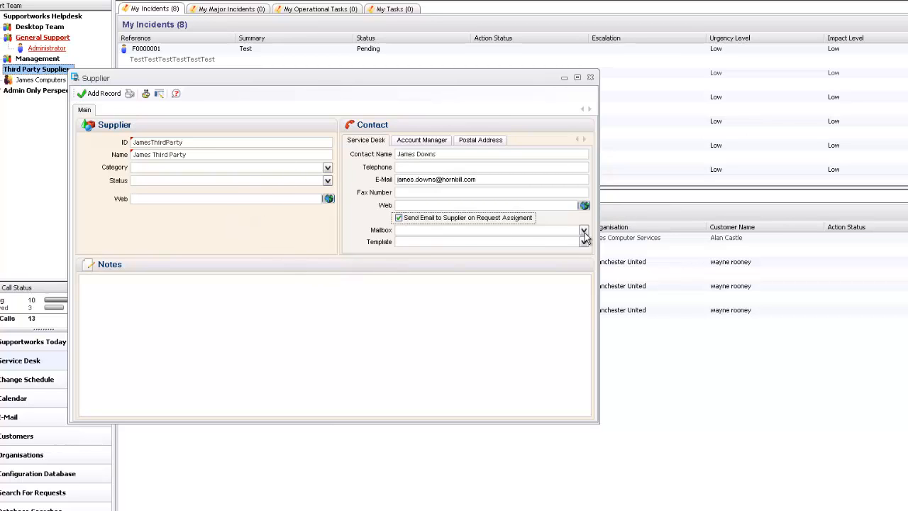
{"action": "left_click", "coordinate": [583, 230]}
{"action": "left_click", "coordinate": [493, 245]}
{"action": "left_click", "coordinate": [416, 242]}
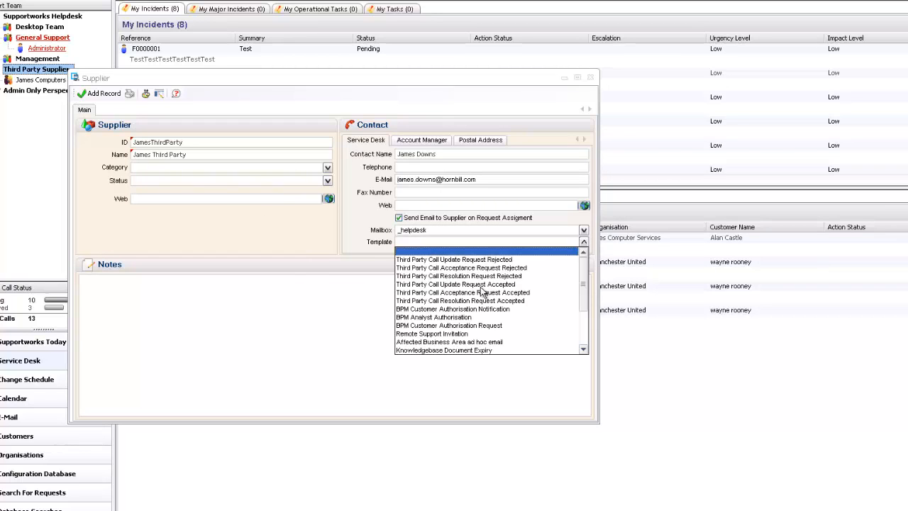
{"action": "left_click", "coordinate": [457, 326]}
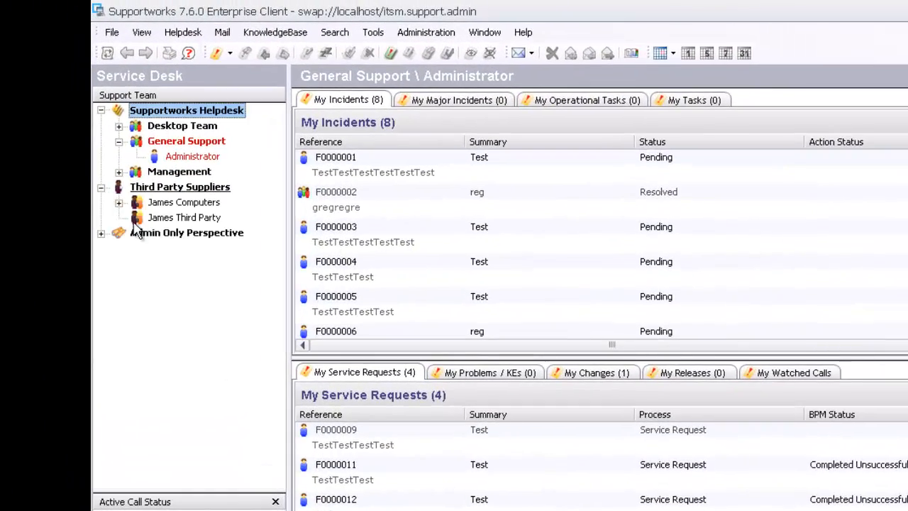
Step: Start a new SLA contract for James Third Party with ID Contract2, titled 'Contract 2'
{"action": "right_click", "coordinate": [160, 217]}
{"action": "left_click", "coordinate": [220, 244]}
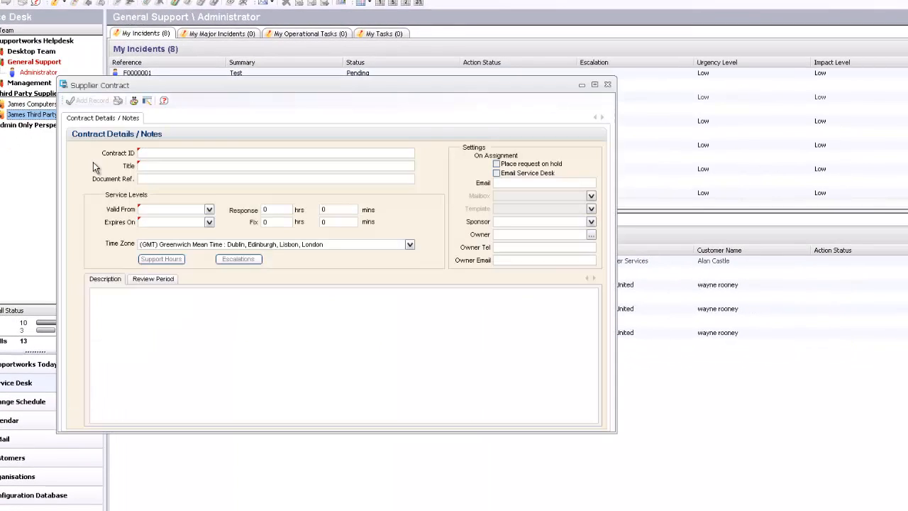
{"action": "left_click", "coordinate": [152, 155]}
{"action": "type", "text": "Contract"}
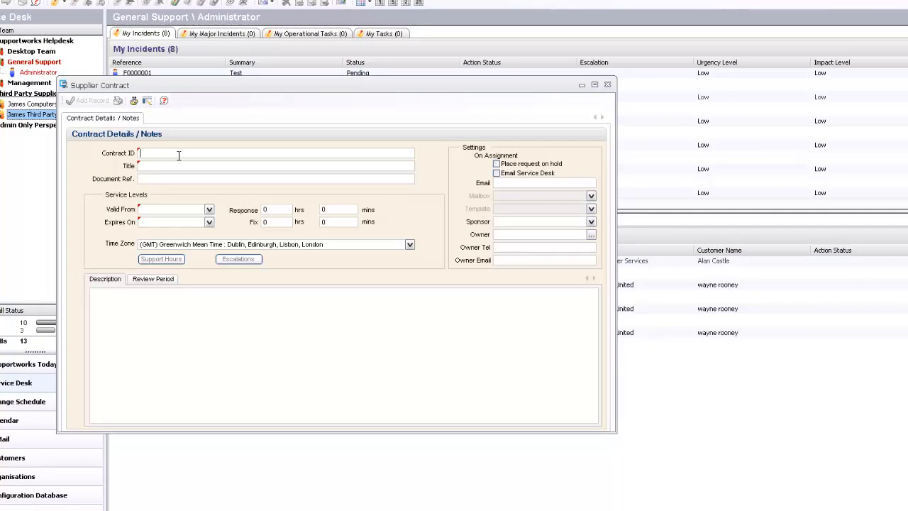
{"action": "type", "text": "2"}
{"action": "left_click", "coordinate": [164, 165]}
{"action": "type", "text": "Contact 2"}
{"action": "left_click", "coordinate": [152, 167]}
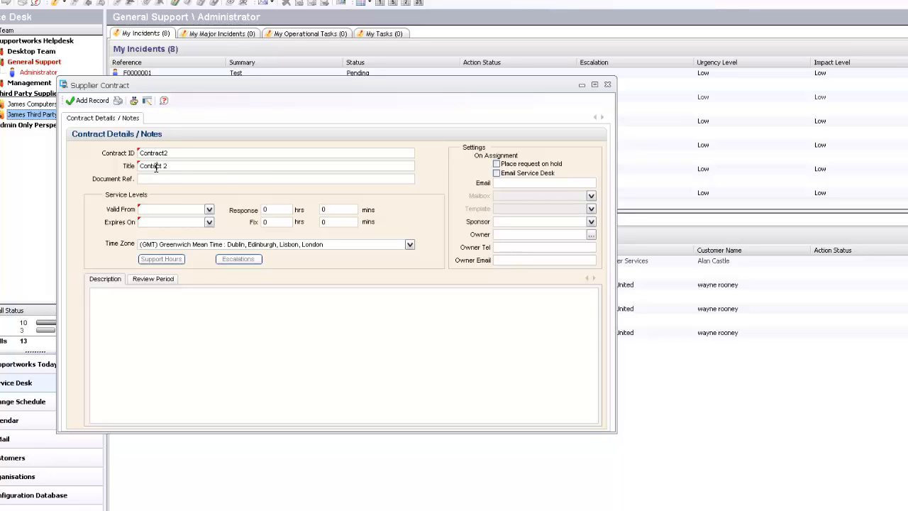
{"action": "type", "text": "r"}
Step: Make the contract valid 29 July to 5 August 2011, with 2-hour response, 4-hour fix and the contact e-mail
{"action": "left_click", "coordinate": [210, 210]}
{"action": "left_click", "coordinate": [203, 284]}
{"action": "left_click", "coordinate": [209, 225]}
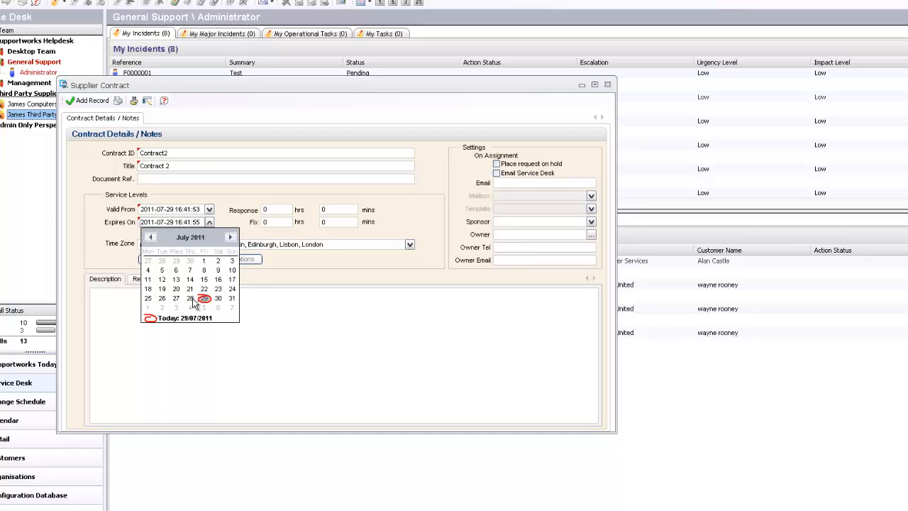
{"action": "left_click", "coordinate": [206, 313]}
{"action": "type", "text": "2"}
{"action": "left_click", "coordinate": [277, 221]}
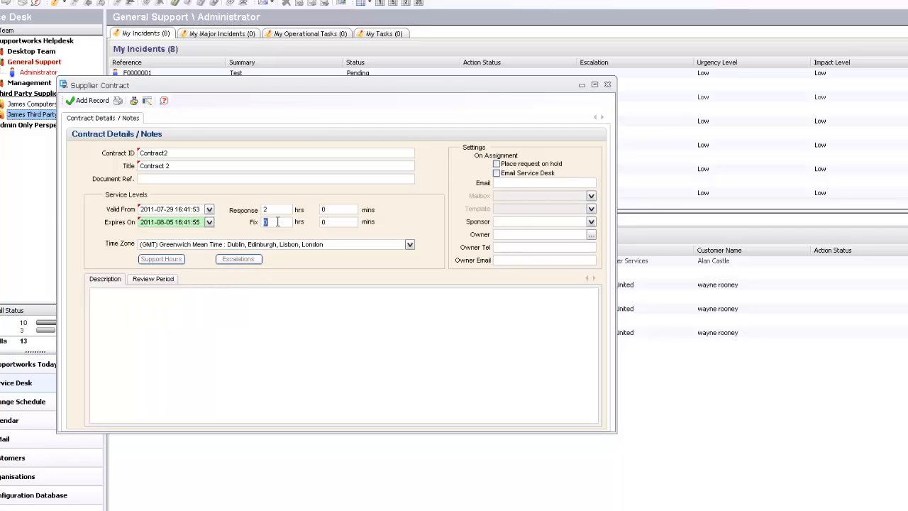
{"action": "type", "text": "4"}
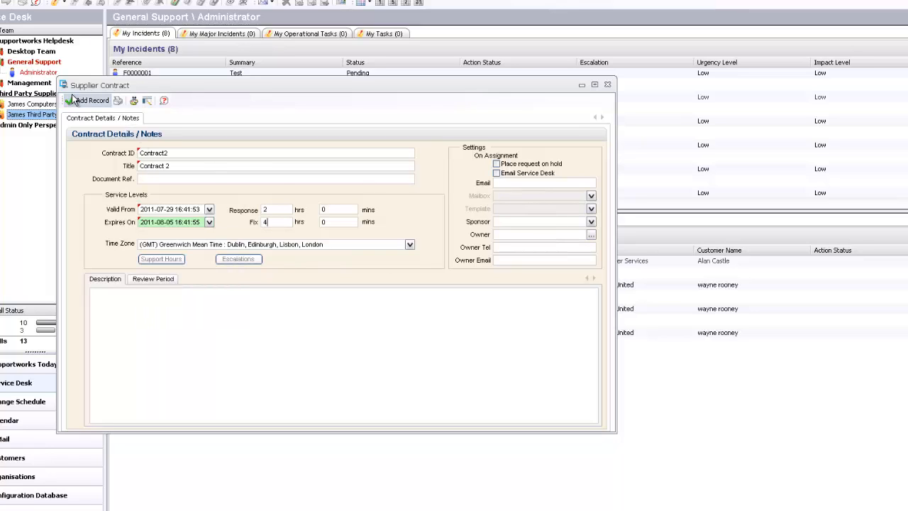
{"action": "left_click", "coordinate": [511, 183]}
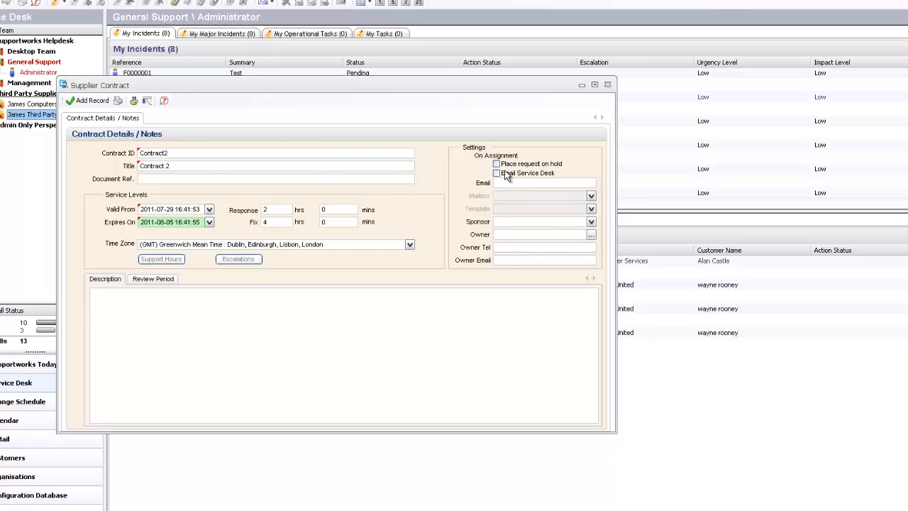
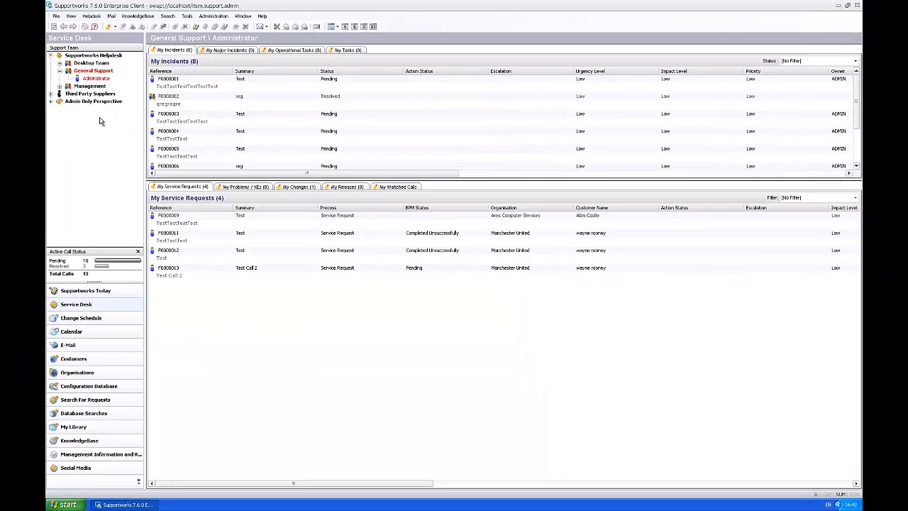
Step: Expand Third Party Suppliers to show James Computers and James Third Party
{"action": "left_click", "coordinate": [44, 93]}
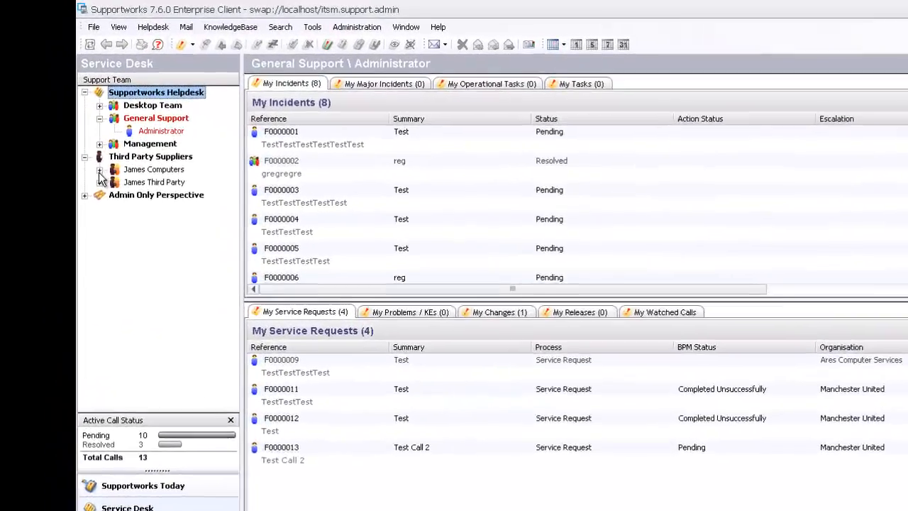
Step: In James Third Party's properties, allow accepting, updating and resolving calls via e-mail, and save
{"action": "left_click", "coordinate": [59, 108]}
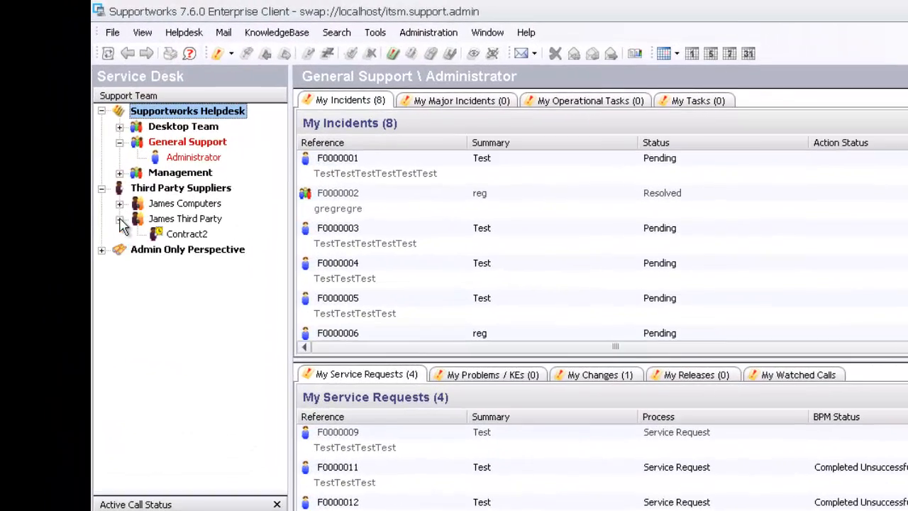
{"action": "right_click", "coordinate": [189, 236]}
{"action": "right_click", "coordinate": [187, 220]}
{"action": "left_click", "coordinate": [203, 230]}
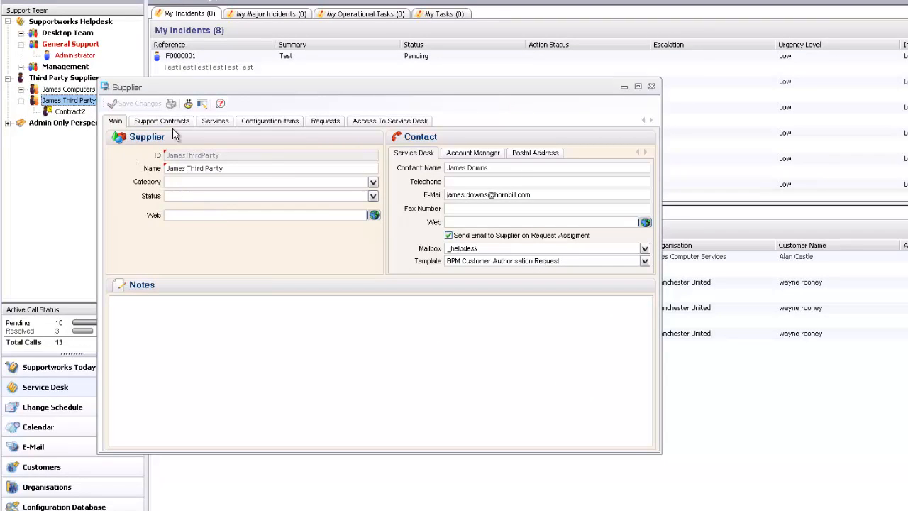
{"action": "left_click", "coordinate": [370, 123]}
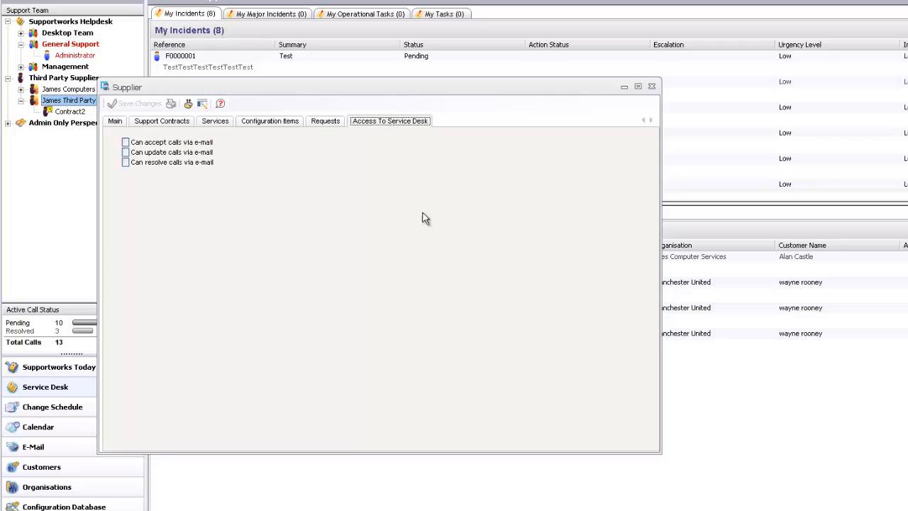
{"action": "left_click", "coordinate": [126, 143]}
{"action": "left_click", "coordinate": [125, 153]}
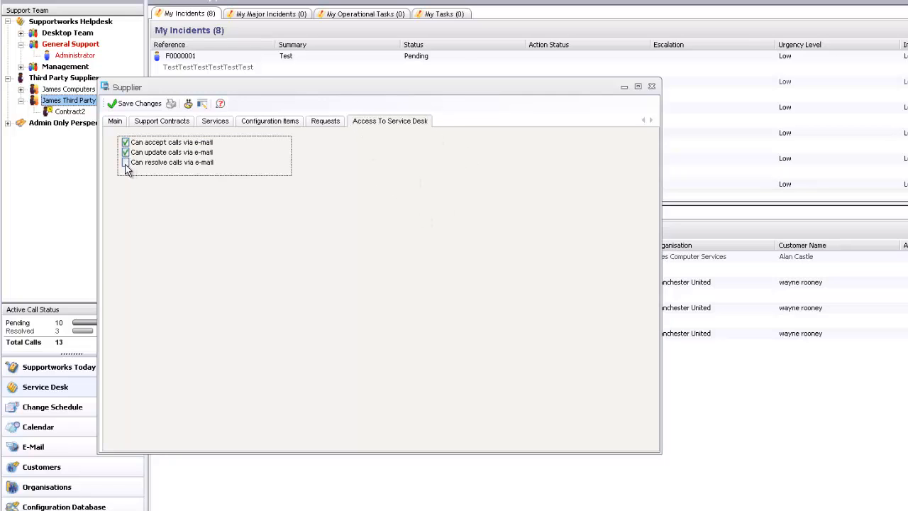
{"action": "left_click", "coordinate": [126, 163]}
{"action": "left_click", "coordinate": [142, 103]}
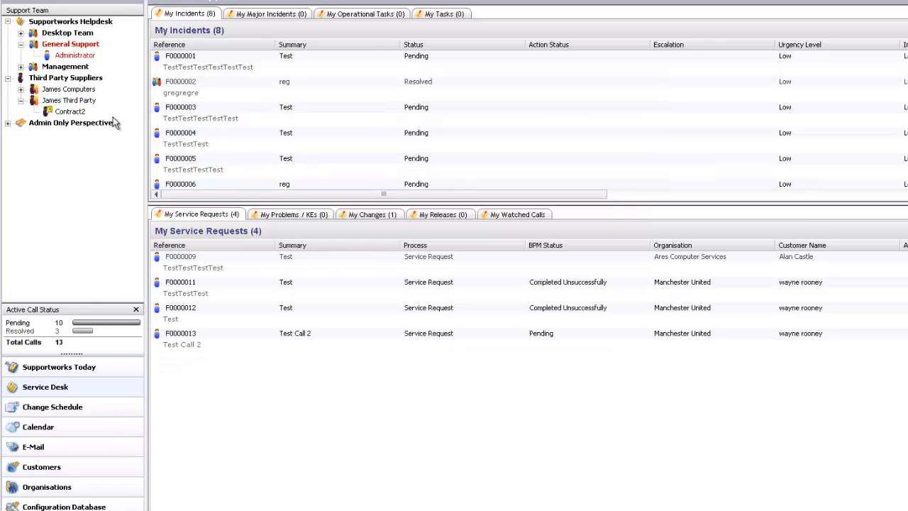
Step: In the form designer, check the e-mail checkbox flags: accept bit 0, update bit 10, resolve bit 1
{"action": "double_click", "coordinate": [83, 102]}
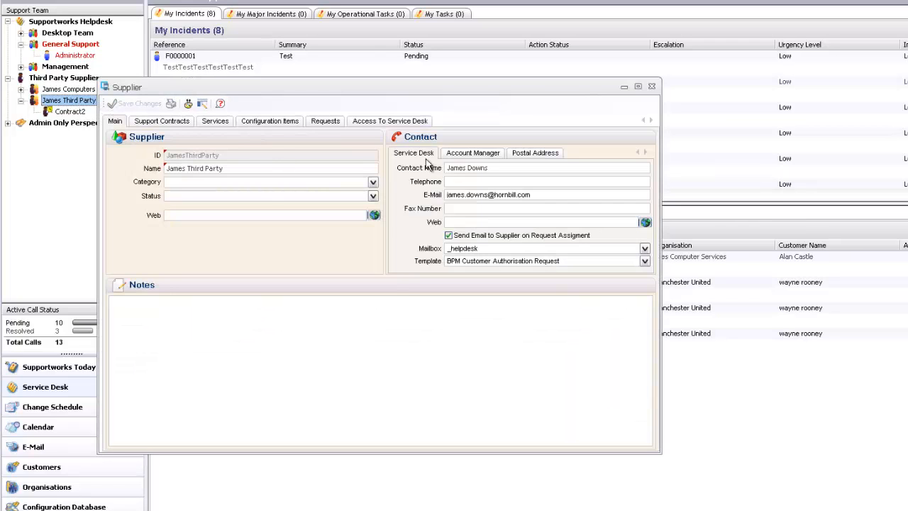
{"action": "left_click", "coordinate": [391, 120]}
{"action": "left_click", "coordinate": [187, 104]}
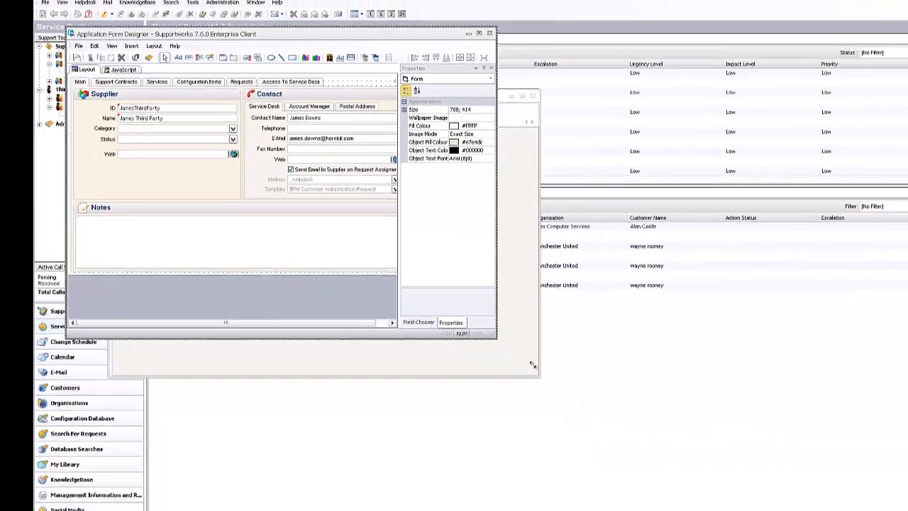
{"action": "left_click_drag", "start_coordinate": [570, 380], "coordinate": [869, 510]}
{"action": "left_click", "coordinate": [279, 89]}
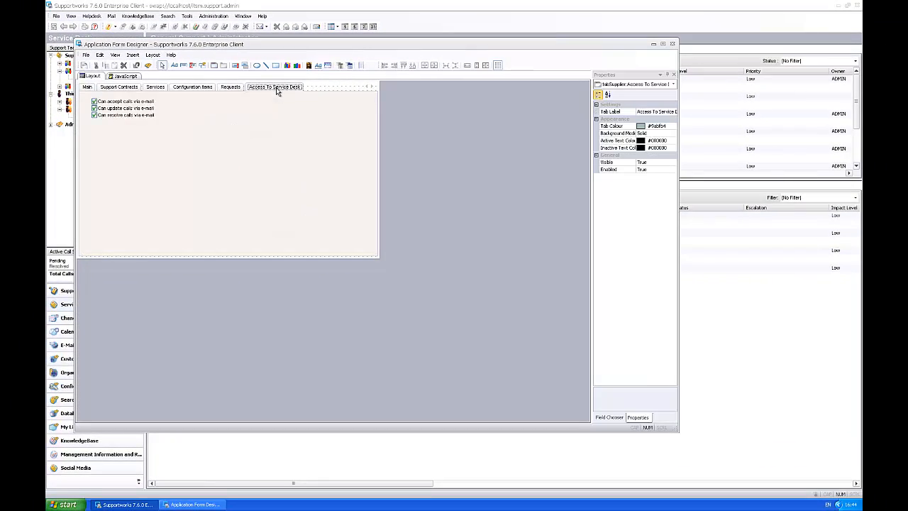
{"action": "left_click", "coordinate": [135, 108]}
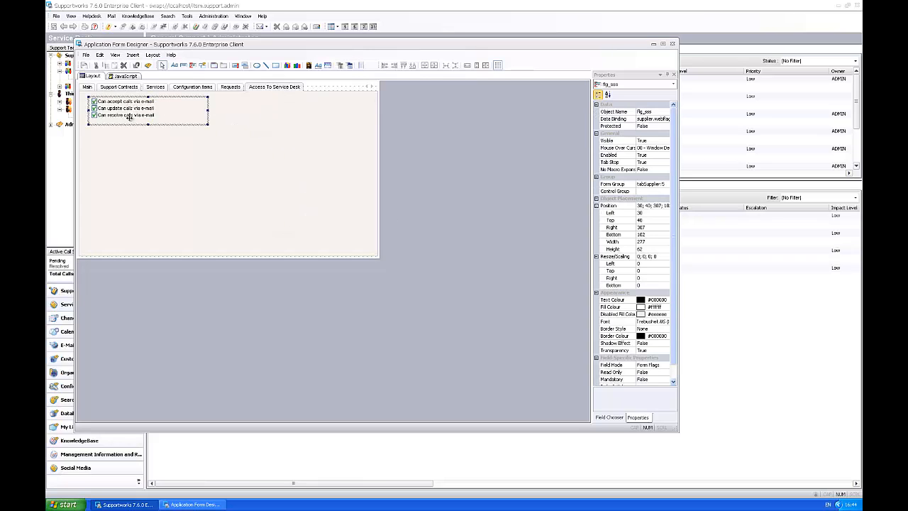
{"action": "scroll", "coordinate": [674, 329], "scroll_direction": "down", "scroll_amount": 1}
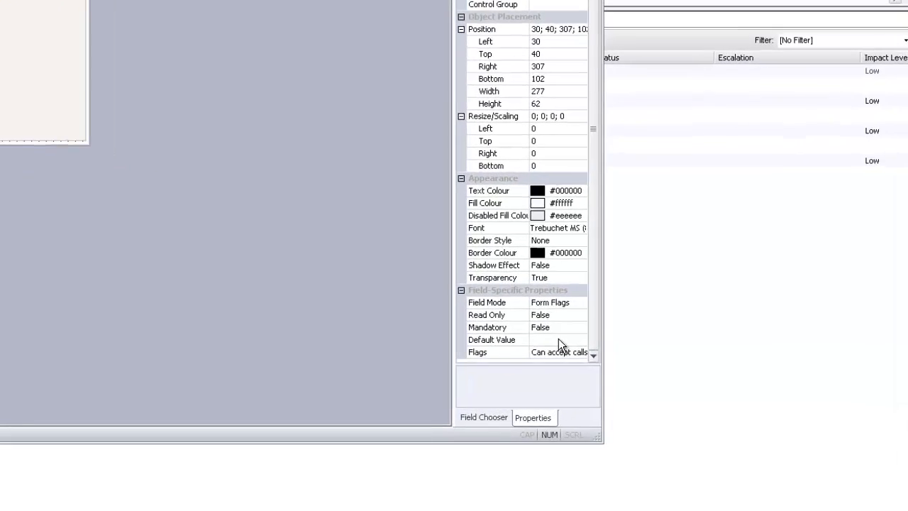
{"action": "left_click", "coordinate": [662, 381]}
{"action": "left_click", "coordinate": [666, 382]}
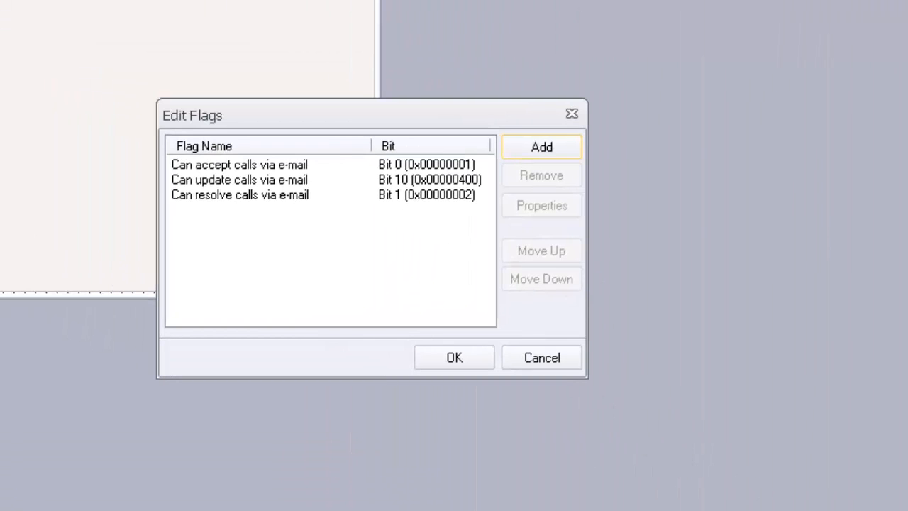
{"action": "left_click", "coordinate": [261, 166]}
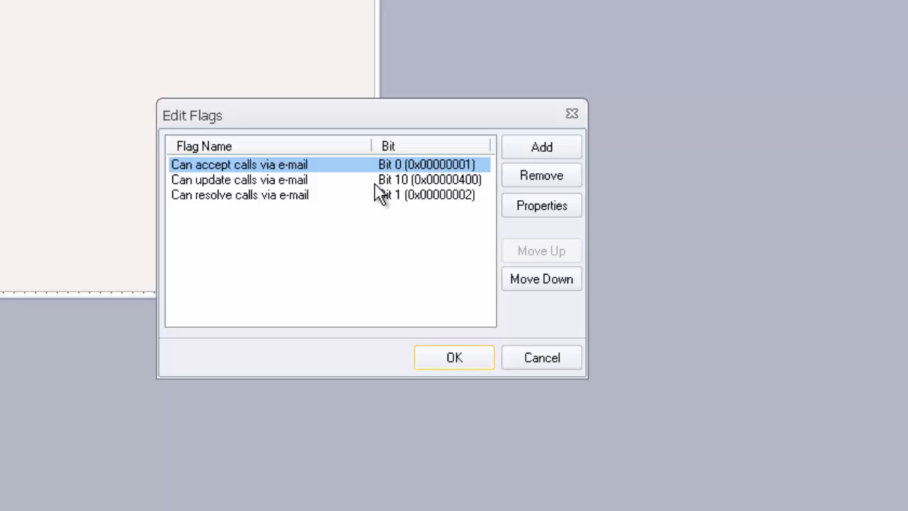
{"action": "left_click", "coordinate": [527, 357]}
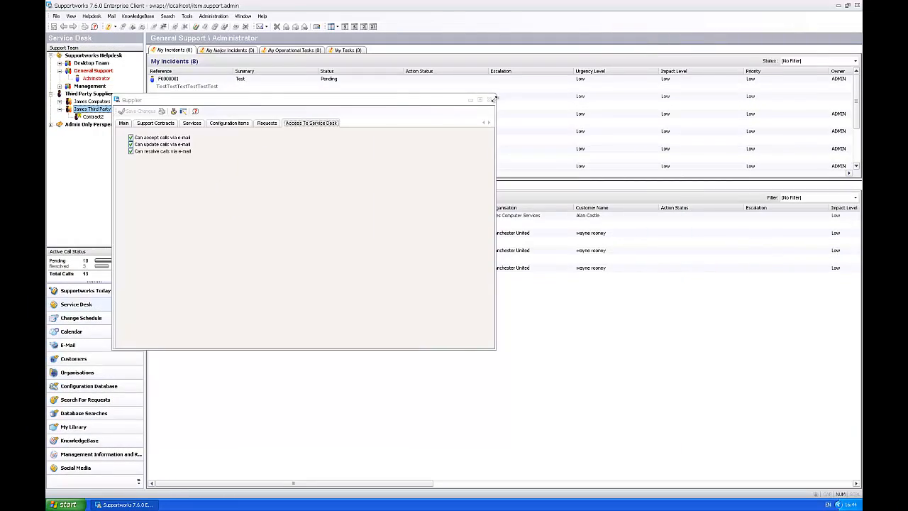
Step: Close the form designer and launch Supportworks Server Configuration
{"action": "left_click", "coordinate": [687, 34]}
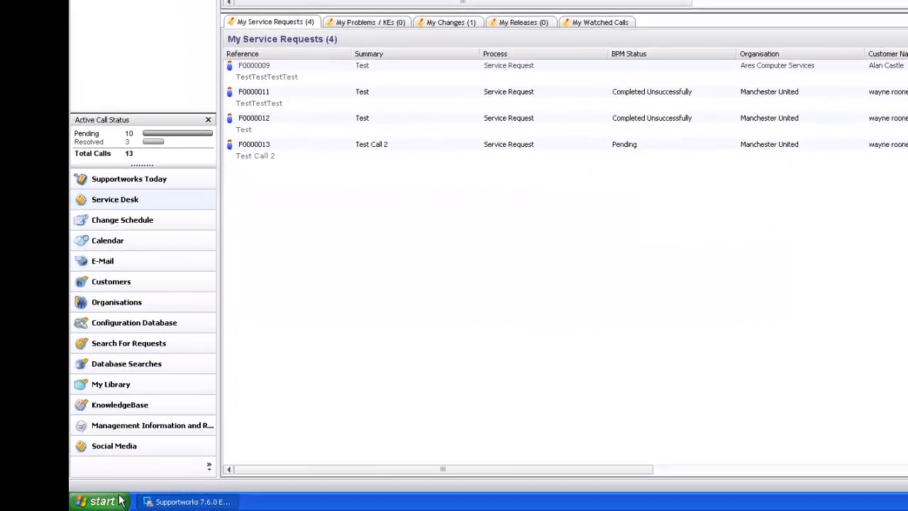
{"action": "left_click", "coordinate": [120, 501]}
{"action": "left_click", "coordinate": [147, 453]}
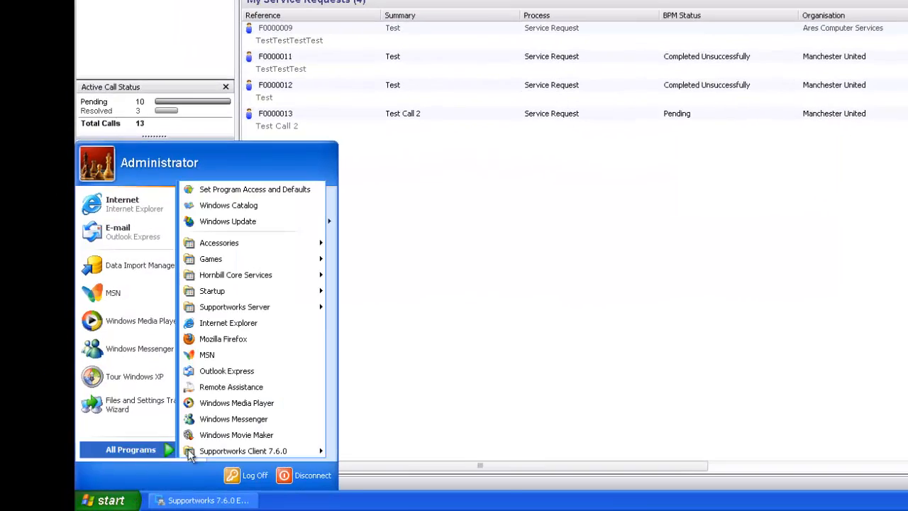
{"action": "mouse_move", "coordinate": [290, 308]}
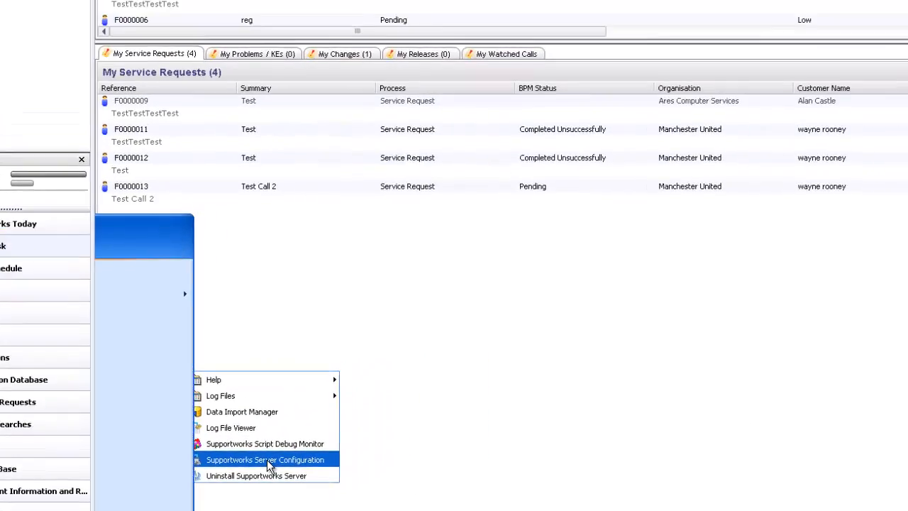
{"action": "left_click", "coordinate": [410, 387]}
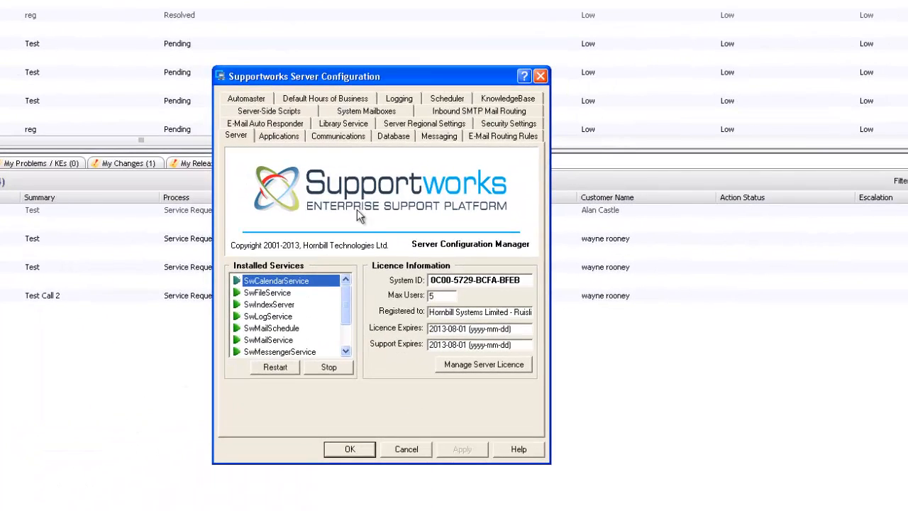
Step: Delete the Third Party Accept Call and Third Party Resolve Call auto-responder rules, then view routing rules
{"action": "left_click", "coordinate": [265, 125]}
{"action": "left_click", "coordinate": [280, 180]}
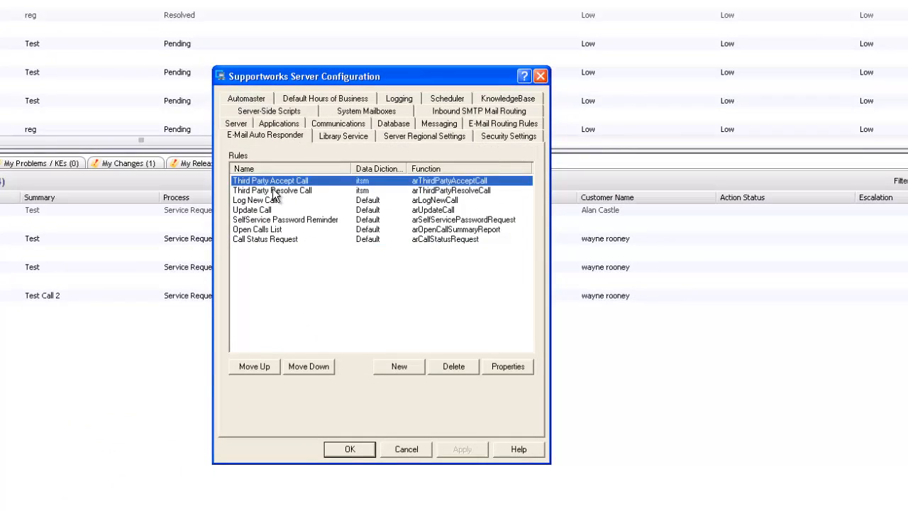
{"action": "left_click", "coordinate": [274, 190]}
{"action": "left_click", "coordinate": [267, 184]}
{"action": "left_click", "coordinate": [265, 190]}
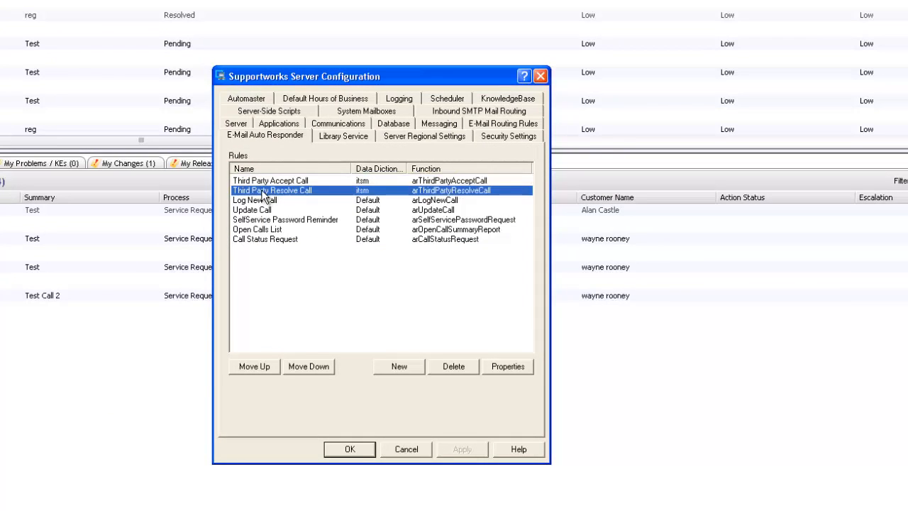
{"action": "left_click", "coordinate": [262, 183]}
{"action": "left_click", "coordinate": [449, 362]}
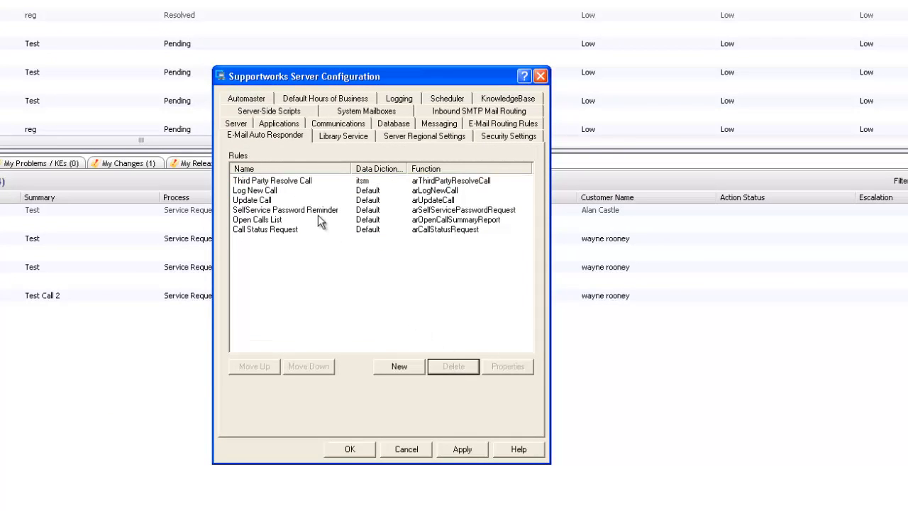
{"action": "left_click", "coordinate": [308, 186]}
{"action": "left_click", "coordinate": [449, 365]}
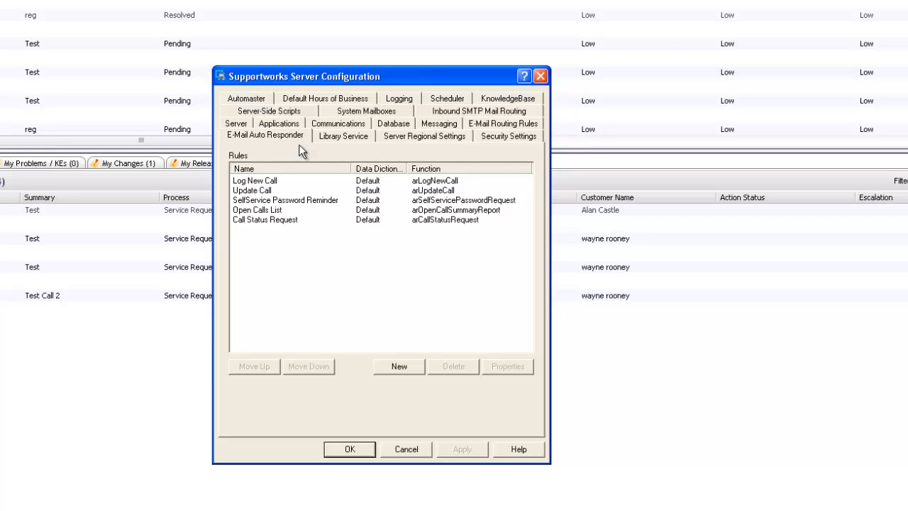
{"action": "left_click", "coordinate": [504, 122]}
{"action": "left_click", "coordinate": [278, 205]}
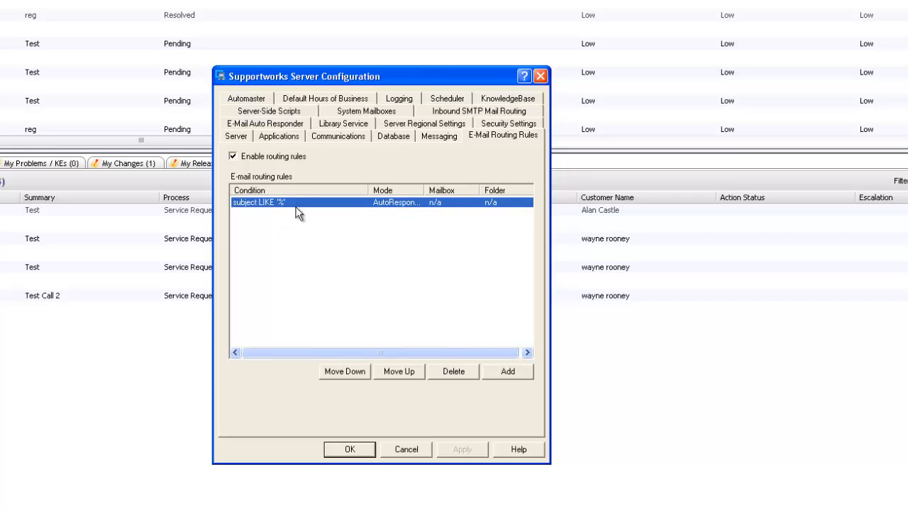
Step: Review the subject LIKE '%' routing rule, undo the stray edit, and close it unchanged
{"action": "double_click", "coordinate": [295, 205]}
{"action": "left_click", "coordinate": [293, 219]}
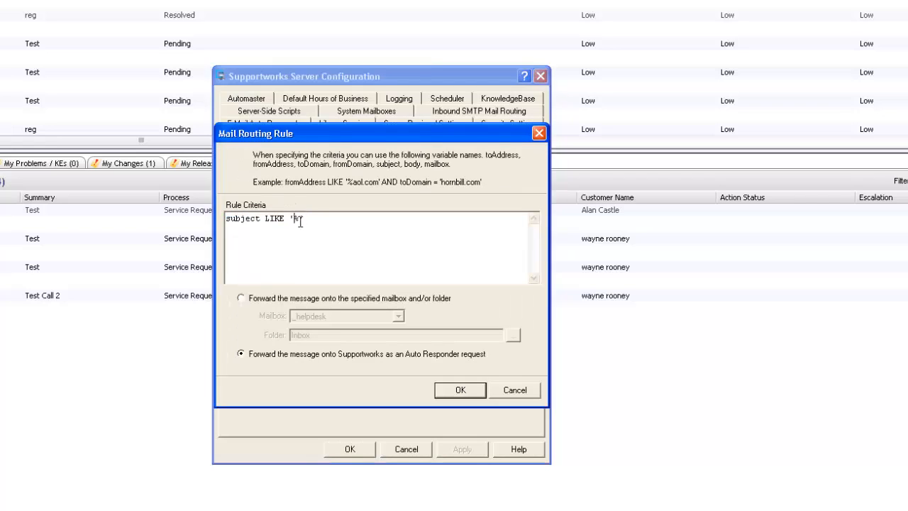
{"action": "type", "text": "?"}
{"action": "key", "text": "Left"}
{"action": "key", "text": "BackSpace"}
{"action": "left_click", "coordinate": [459, 391]}
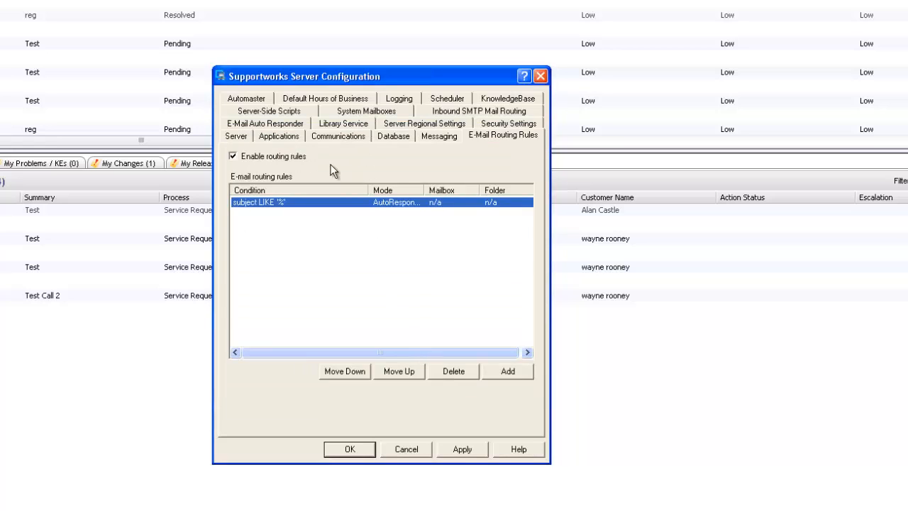
{"action": "left_click", "coordinate": [285, 126]}
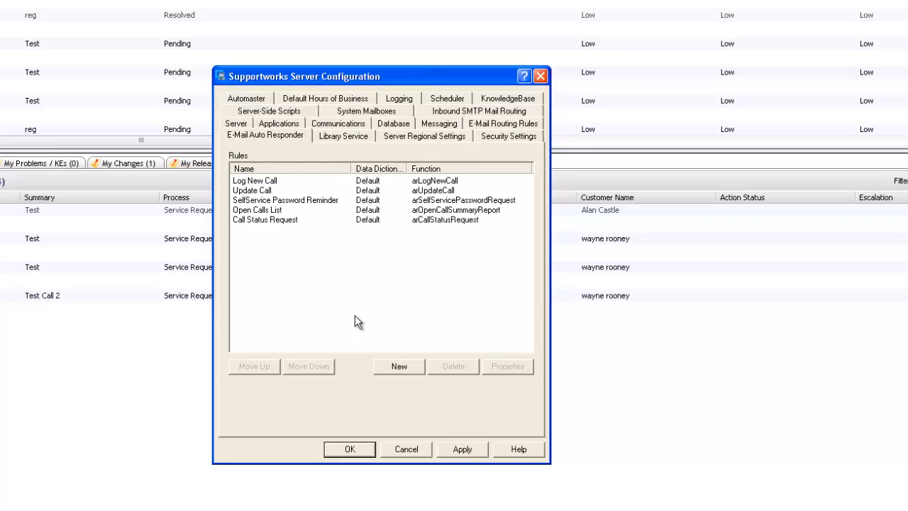
Step: Apply the deletions and create rule 'Third Party Accept' with condition subject LIKE 'Accept%'
{"action": "left_click", "coordinate": [469, 449]}
{"action": "left_click", "coordinate": [410, 366]}
{"action": "left_click", "coordinate": [376, 303]}
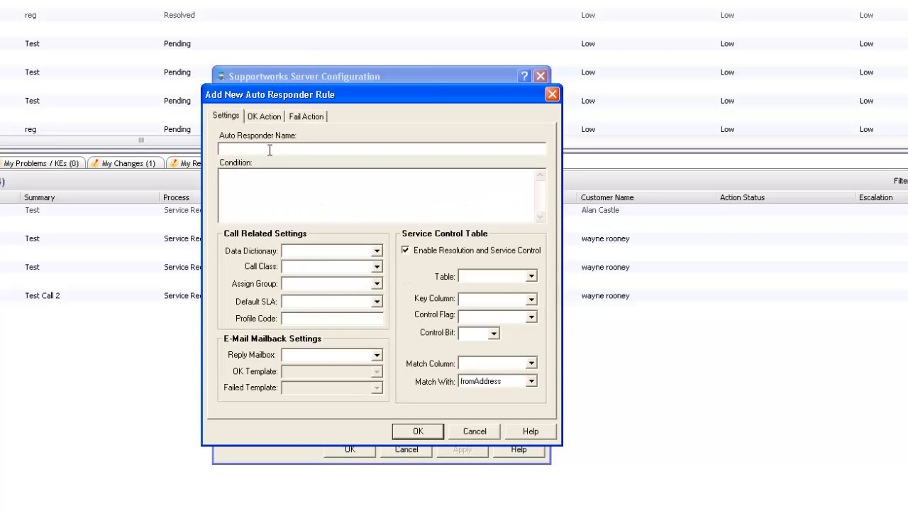
{"action": "type", "text": "Third Party Accept"}
{"action": "left_click", "coordinate": [343, 193]}
{"action": "type", "text": "subject LIKE 'Accept"}
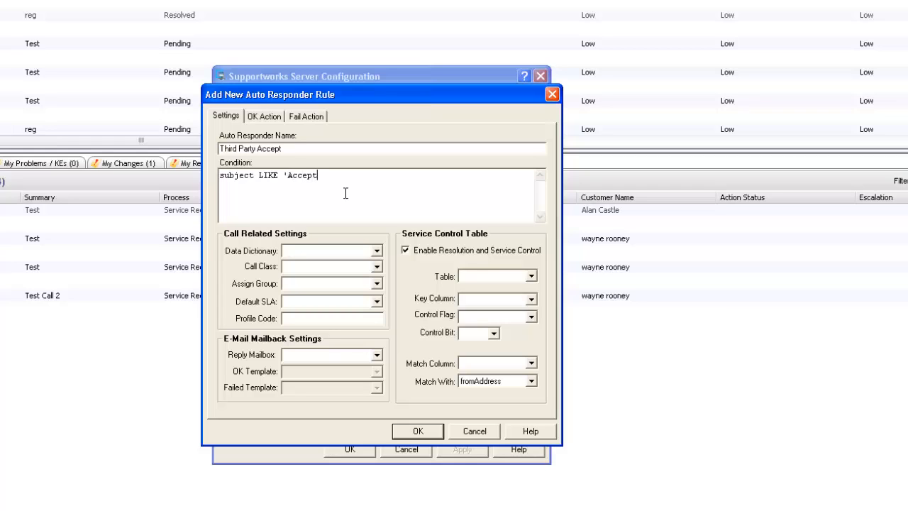
{"action": "type", "text": "%'"}
Step: Have the rule log itsm Incident calls assigned to SUPPORT with a Low default SLA
{"action": "left_click", "coordinate": [378, 251]}
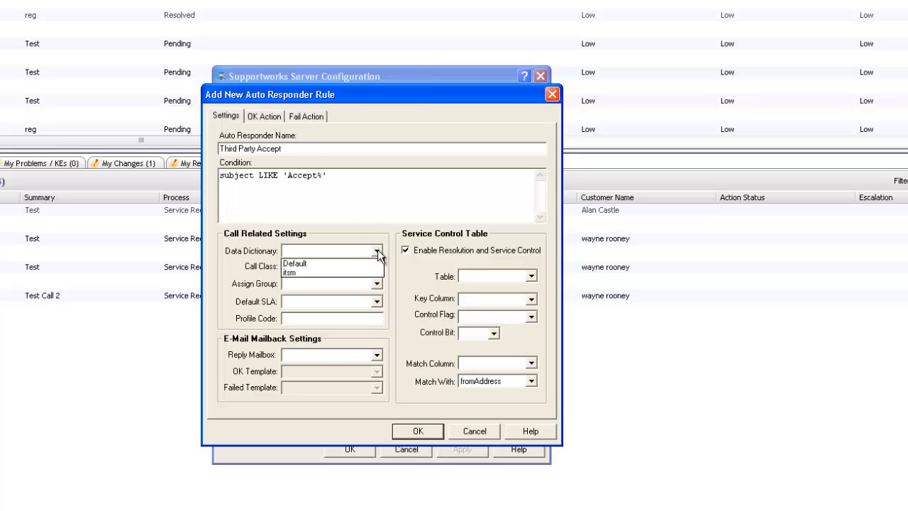
{"action": "left_click", "coordinate": [308, 273]}
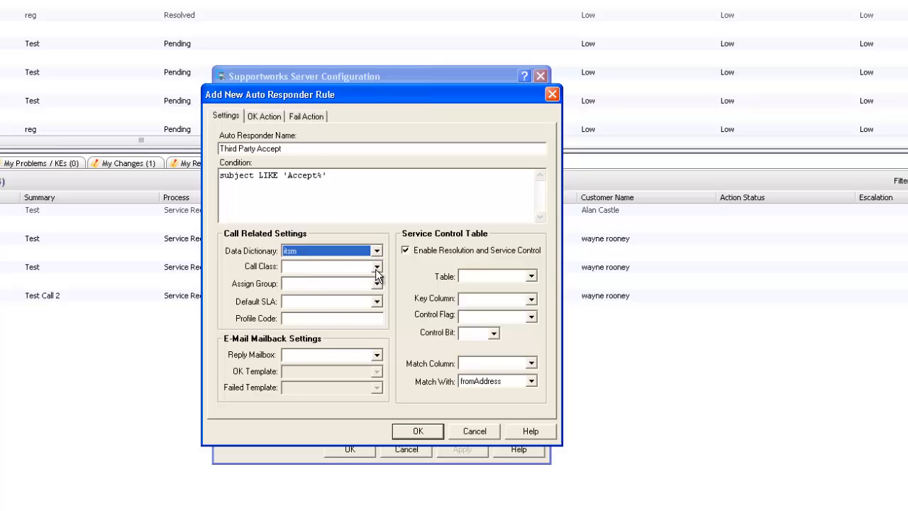
{"action": "left_click", "coordinate": [377, 267]}
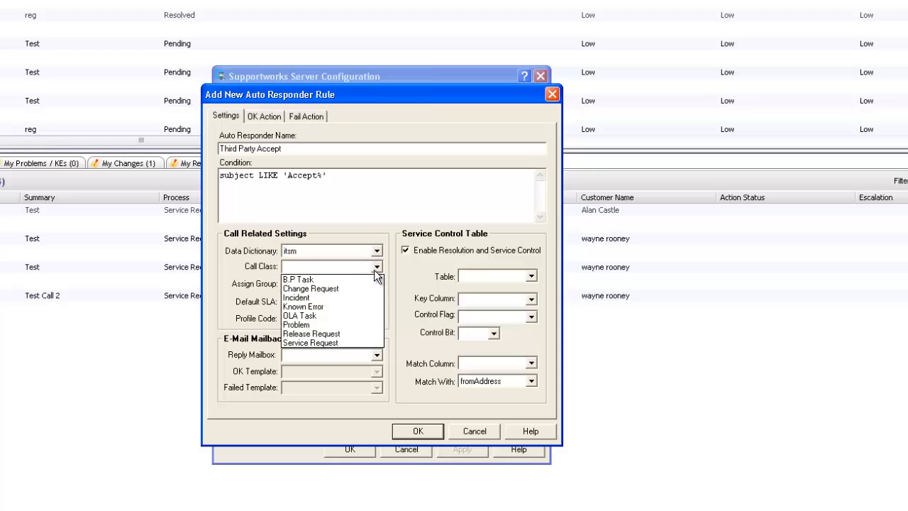
{"action": "left_click", "coordinate": [307, 299]}
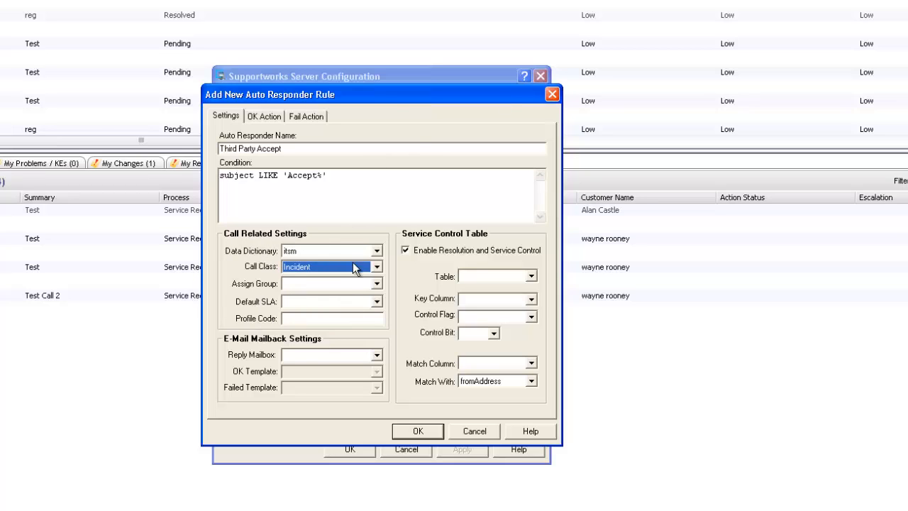
{"action": "left_click", "coordinate": [377, 284]}
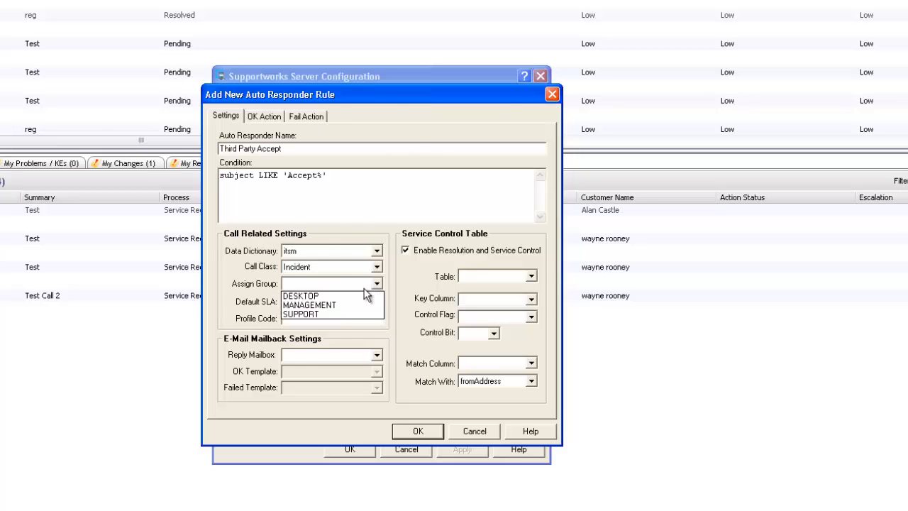
{"action": "left_click", "coordinate": [310, 314]}
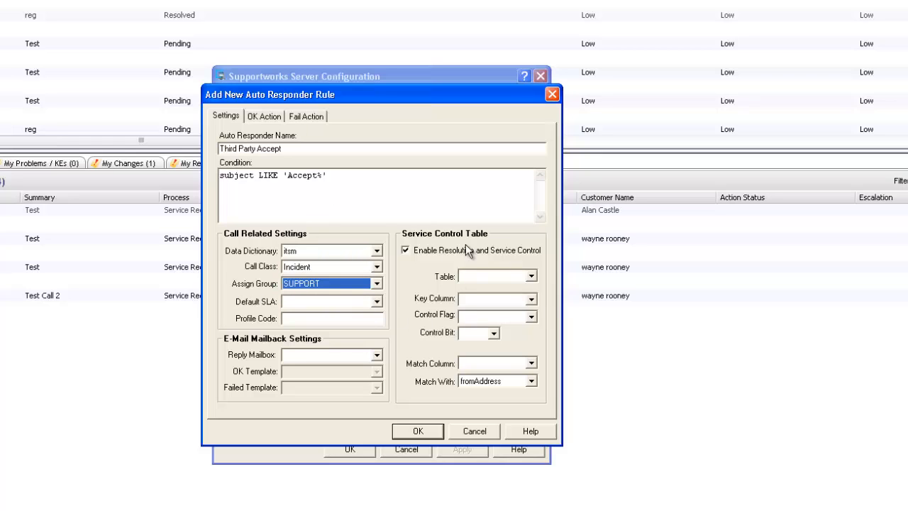
{"action": "left_click", "coordinate": [377, 301]}
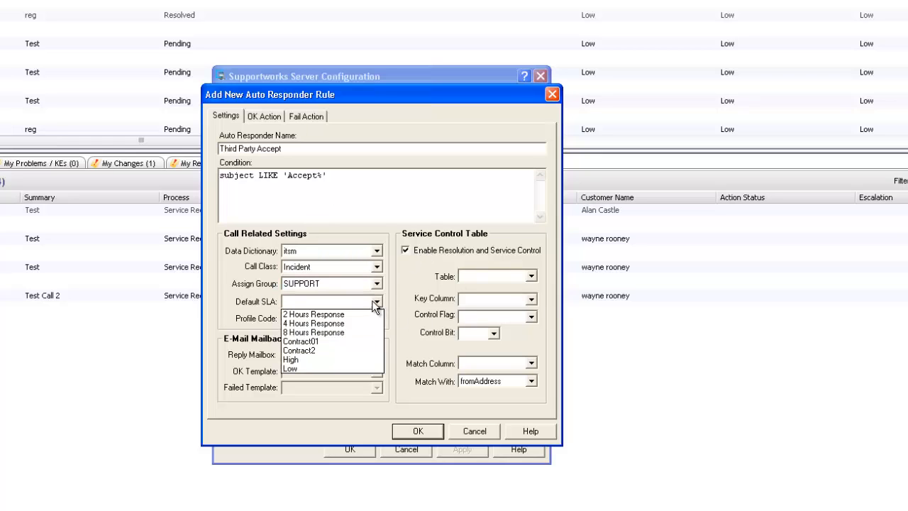
{"action": "left_click", "coordinate": [298, 368]}
Step: Reply from _helpdesk using Confirmation of Call Update on success and Call Update Request Rejected on failure
{"action": "left_click", "coordinate": [377, 355]}
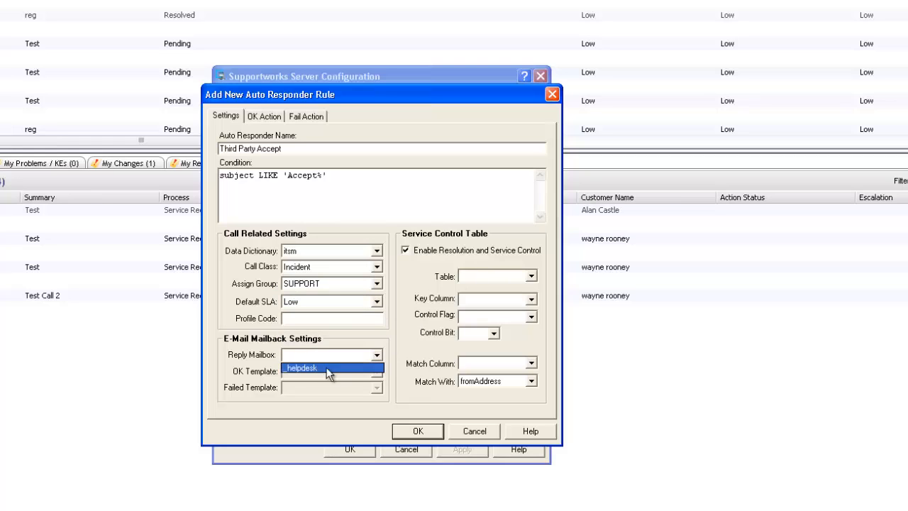
{"action": "left_click", "coordinate": [322, 367]}
{"action": "left_click", "coordinate": [377, 371]}
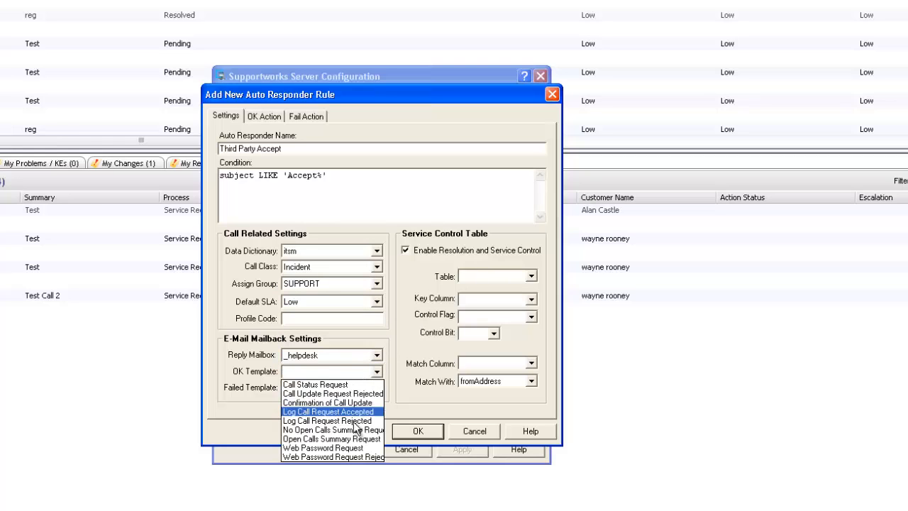
{"action": "left_click", "coordinate": [359, 403]}
{"action": "left_click", "coordinate": [377, 388]}
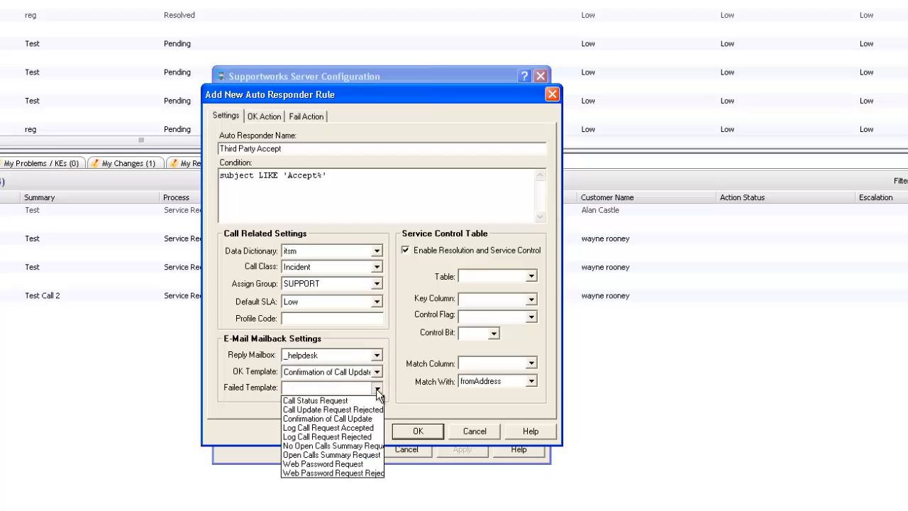
{"action": "left_click", "coordinate": [331, 410]}
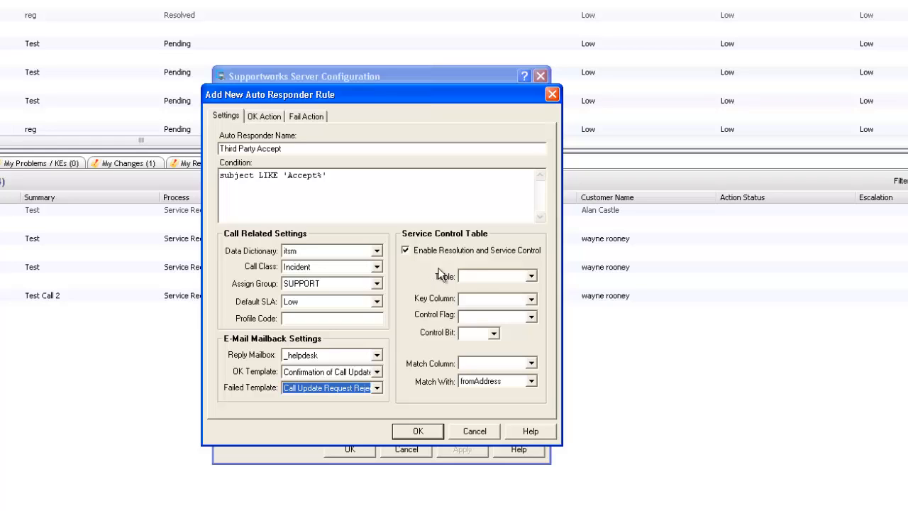
{"action": "left_click", "coordinate": [531, 277]}
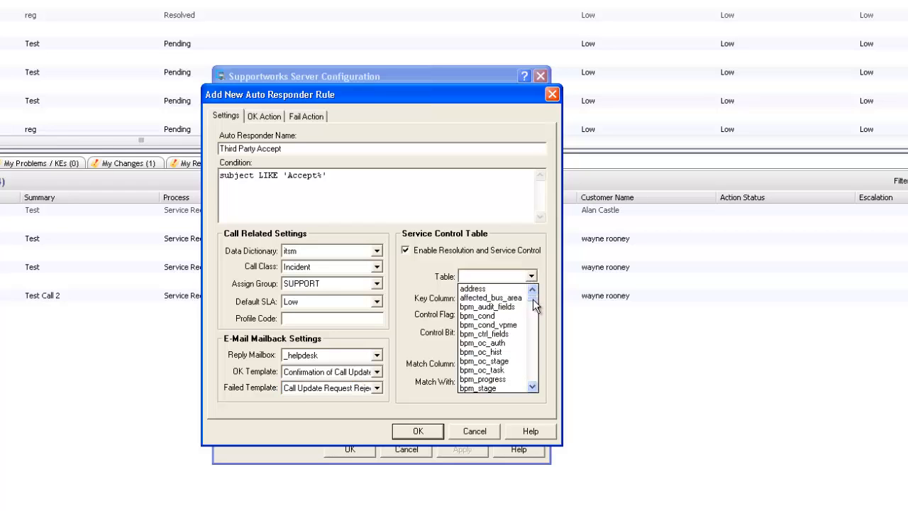
Step: Set service control to table supplier, key column company_id, control flag webflag, bit 0
{"action": "left_click_drag", "start_coordinate": [533, 298], "coordinate": [529, 371]}
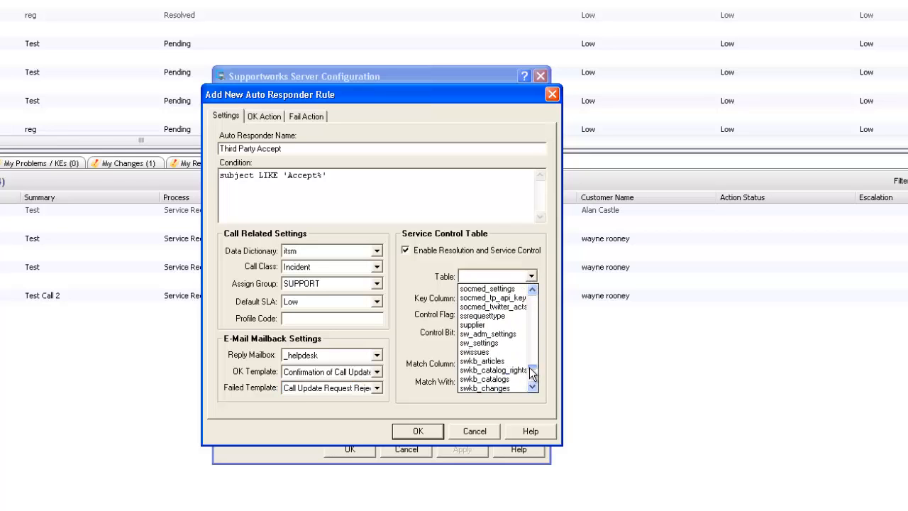
{"action": "left_click", "coordinate": [485, 325]}
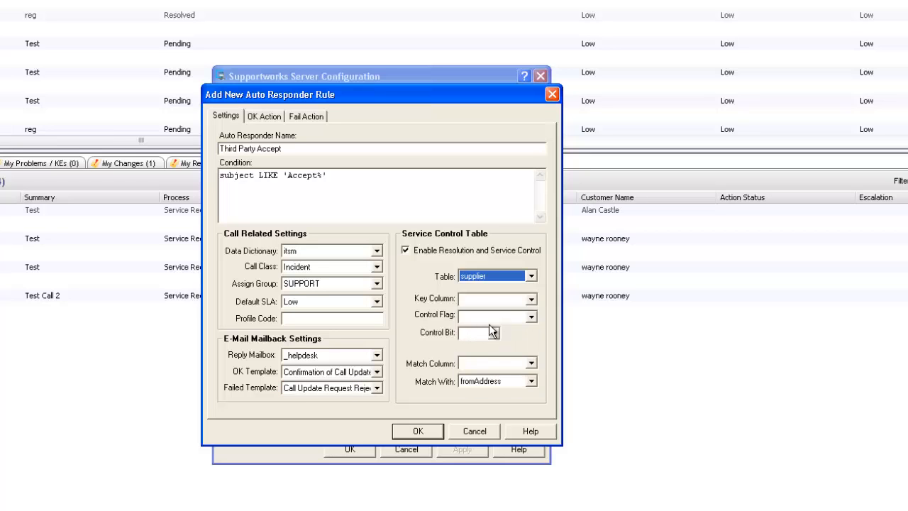
{"action": "left_click", "coordinate": [531, 299]}
{"action": "left_click_drag", "start_coordinate": [534, 327], "coordinate": [531, 336]}
{"action": "left_click", "coordinate": [499, 330]}
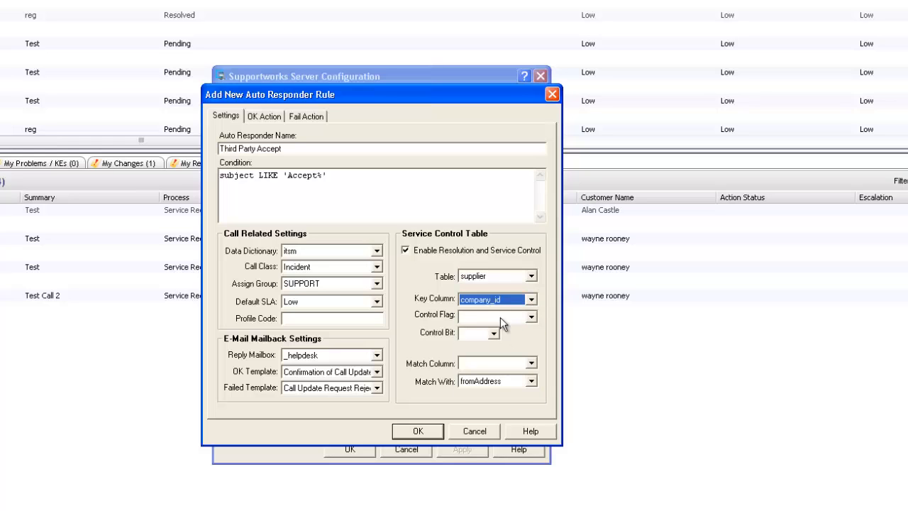
{"action": "left_click", "coordinate": [531, 317]}
{"action": "left_click_drag", "start_coordinate": [529, 339], "coordinate": [533, 406]}
{"action": "left_click", "coordinate": [486, 411]}
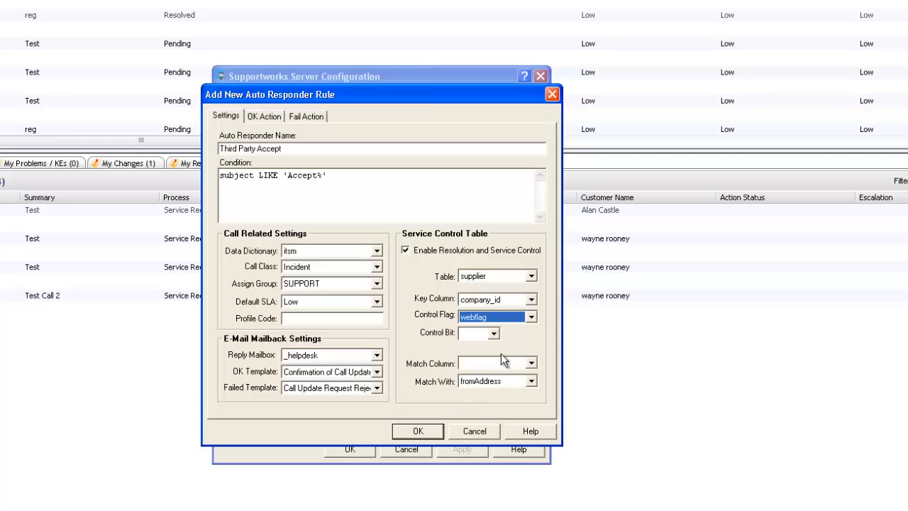
{"action": "left_click", "coordinate": [495, 335]}
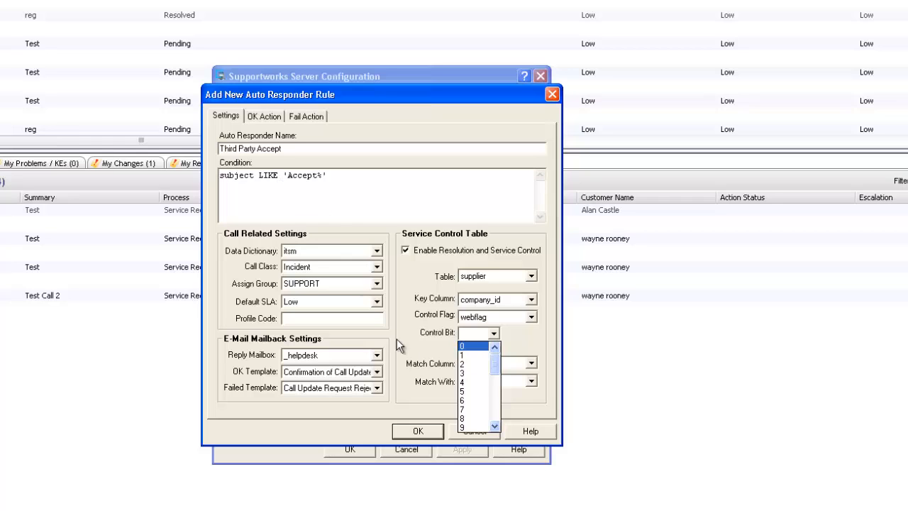
{"action": "left_click", "coordinate": [472, 348]}
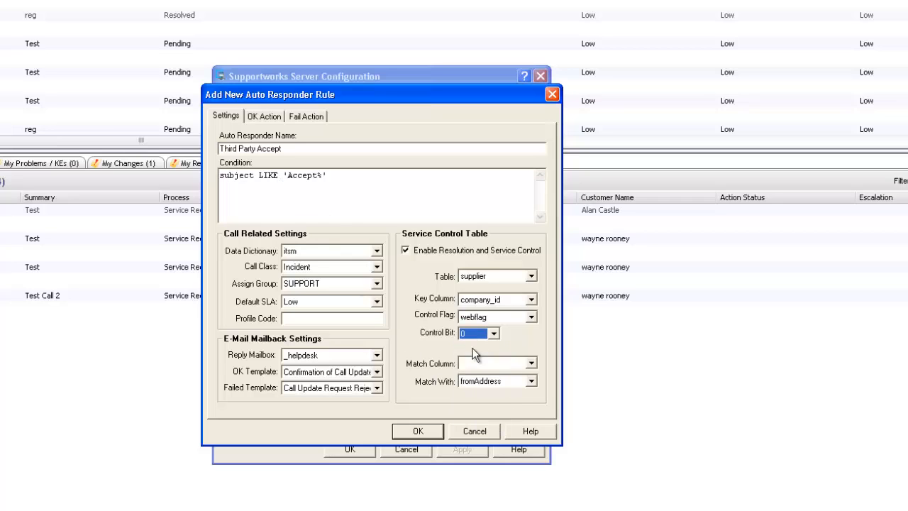
Step: Match the supplier email column against fromAddress and add the rule to the list
{"action": "left_click", "coordinate": [531, 363]}
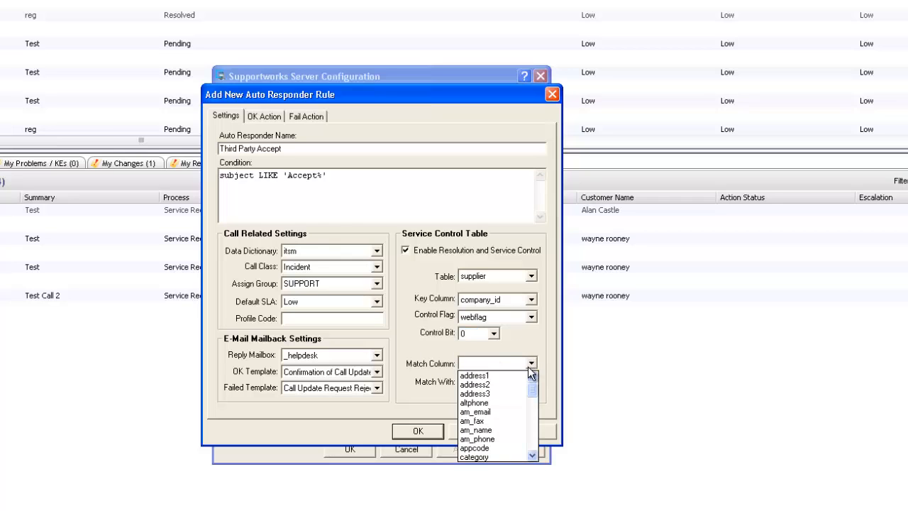
{"action": "left_click_drag", "start_coordinate": [531, 388], "coordinate": [520, 430]}
{"action": "left_click", "coordinate": [488, 420]}
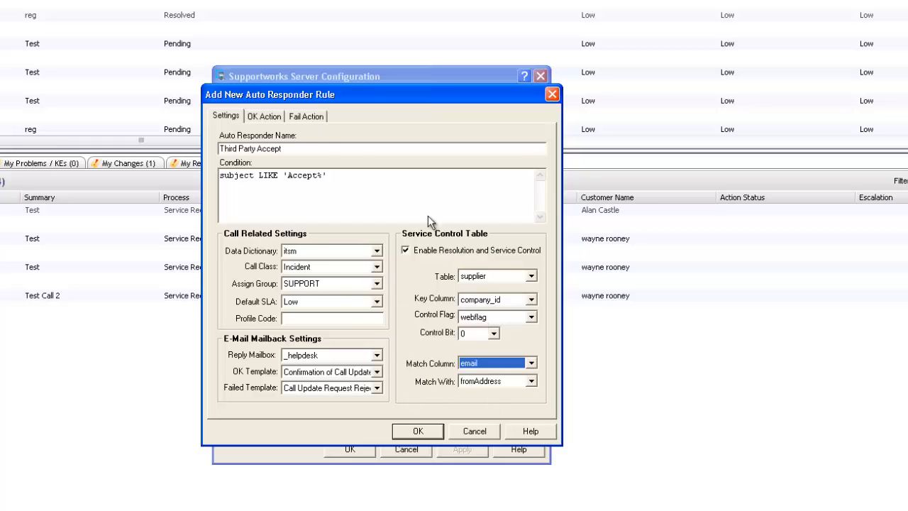
{"action": "left_click", "coordinate": [418, 431]}
Step: Apply the rule and choose arThirdPartyAcceptCall as Third Party Accept's OK action
{"action": "left_click", "coordinate": [462, 449]}
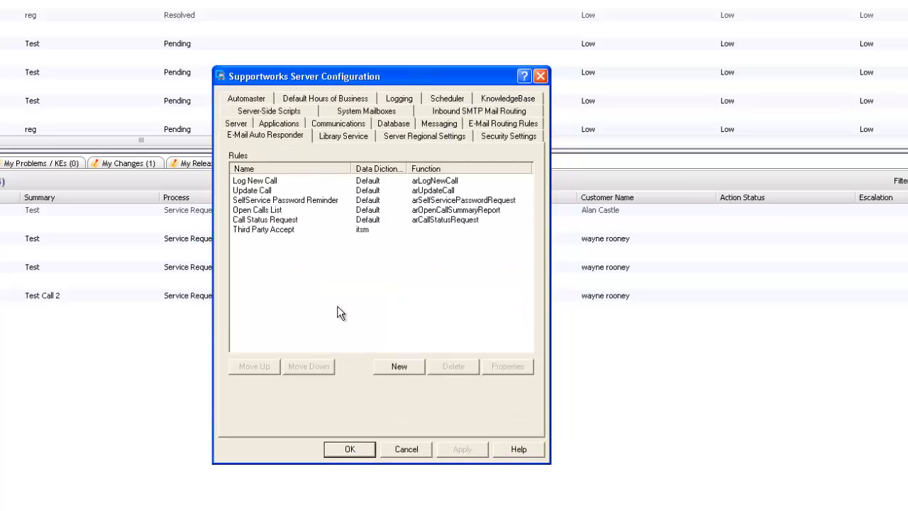
{"action": "double_click", "coordinate": [272, 229]}
{"action": "left_click", "coordinate": [340, 205]}
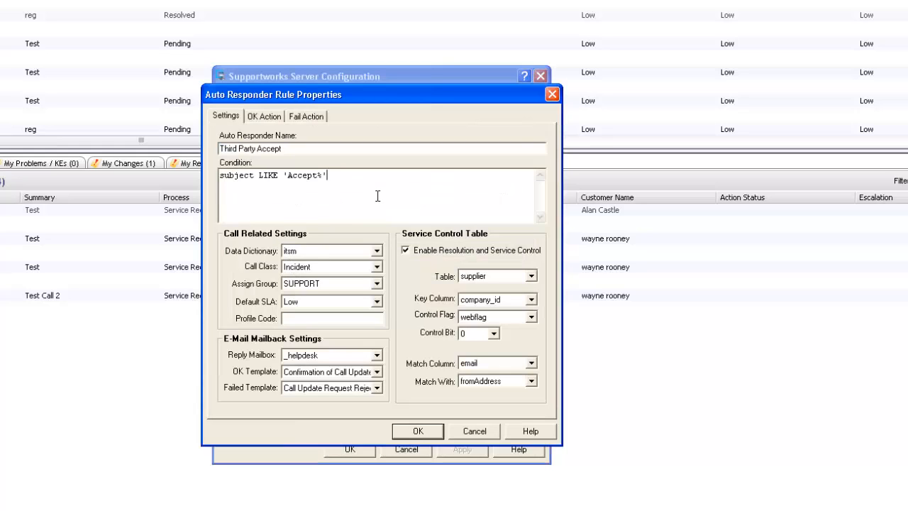
{"action": "left_click", "coordinate": [271, 118]}
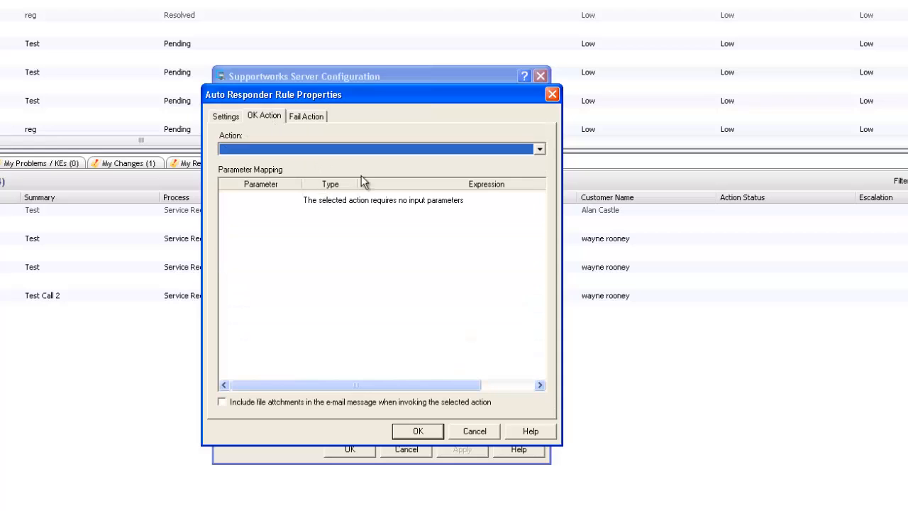
{"action": "left_click", "coordinate": [539, 150]}
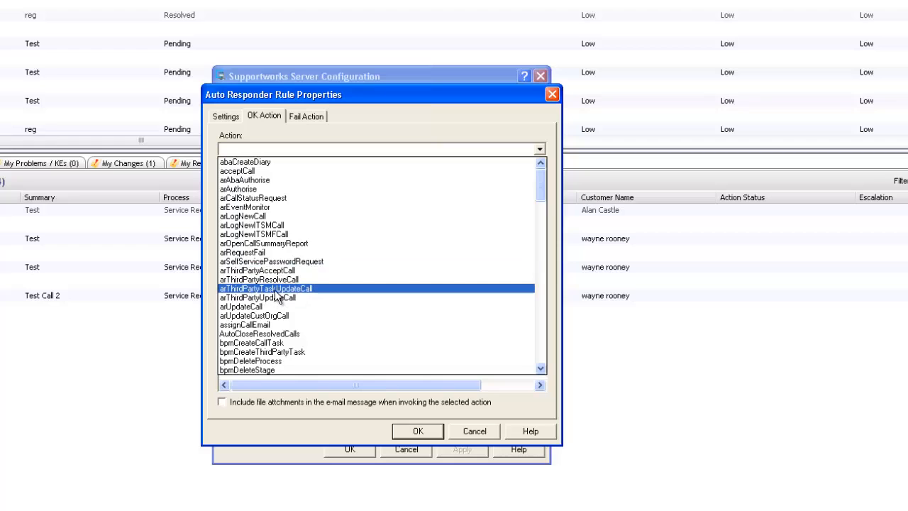
{"action": "left_click", "coordinate": [276, 275]}
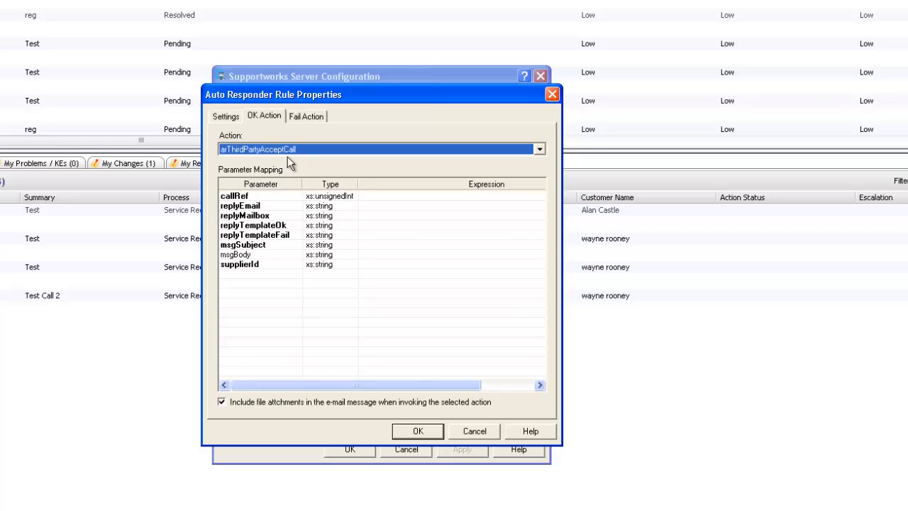
Step: Enter TOKEN(subject,0,1) as the callRef parameter's expression
{"action": "left_click", "coordinate": [377, 198]}
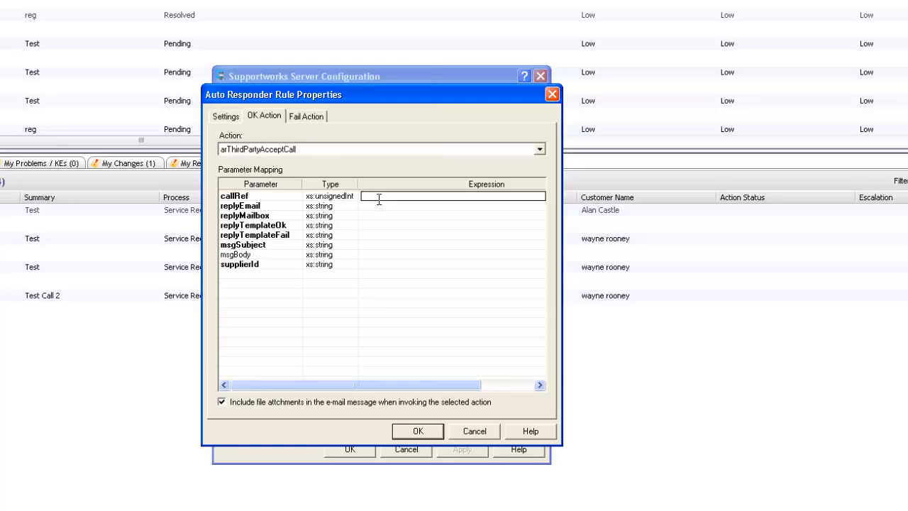
{"action": "type", "text": "TOKEN(subject,0,1)"}
Step: Map replyEmail to fromAddress, replyMailbox to mailbox, and replyTemplateOk to replyTemplateOk
{"action": "left_click", "coordinate": [383, 206]}
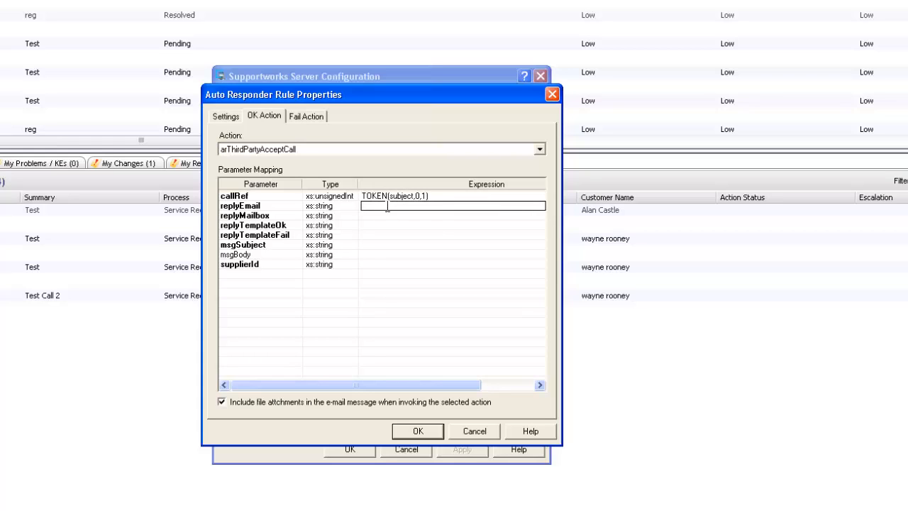
{"action": "type", "text": "fromAddress"}
{"action": "left_click", "coordinate": [411, 215]}
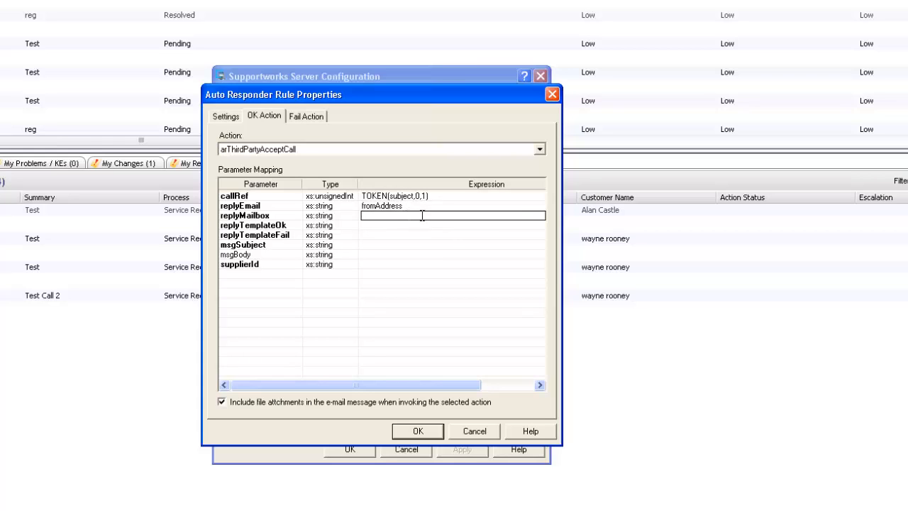
{"action": "type", "text": "mailbox"}
{"action": "left_click", "coordinate": [407, 225]}
{"action": "type", "text": "replyTem"}
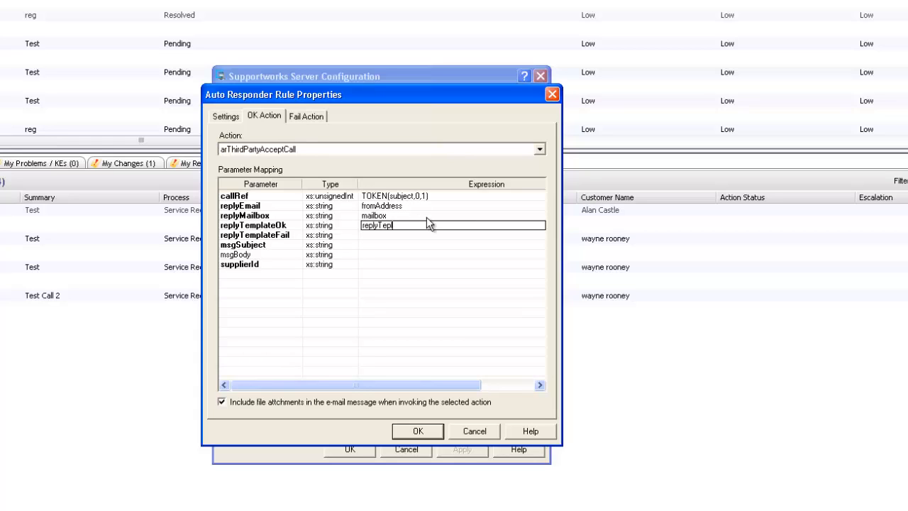
{"action": "key", "text": "BackSpace"}
{"action": "type", "text": "mplateOk"}
Step: Map replyTemplateFail, msgSubject to subject, msgBody to body, and supplierId to TOKEN(subject,0,2)
{"action": "left_click", "coordinate": [398, 235]}
{"action": "type", "text": "rep"}
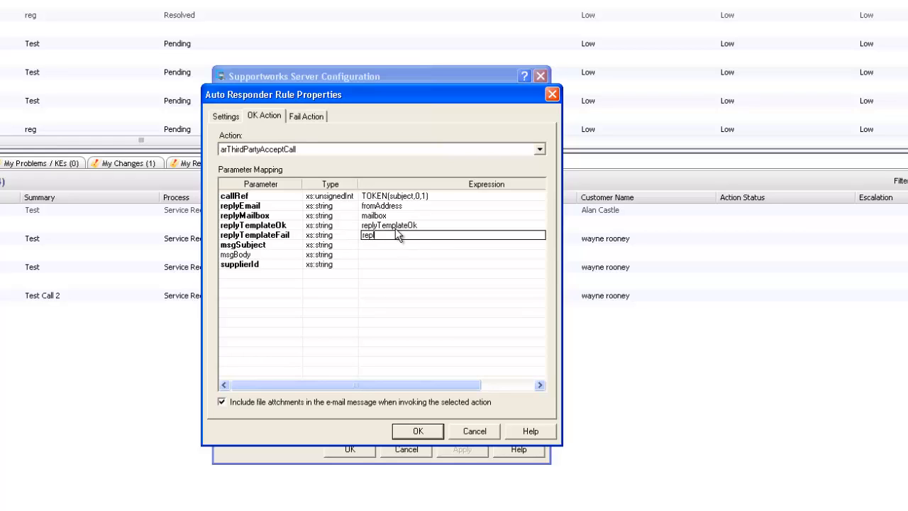
{"action": "type", "text": "lyTemplateFail"}
{"action": "left_click", "coordinate": [375, 245]}
{"action": "left_click", "coordinate": [375, 245]}
{"action": "type", "text": "subject"}
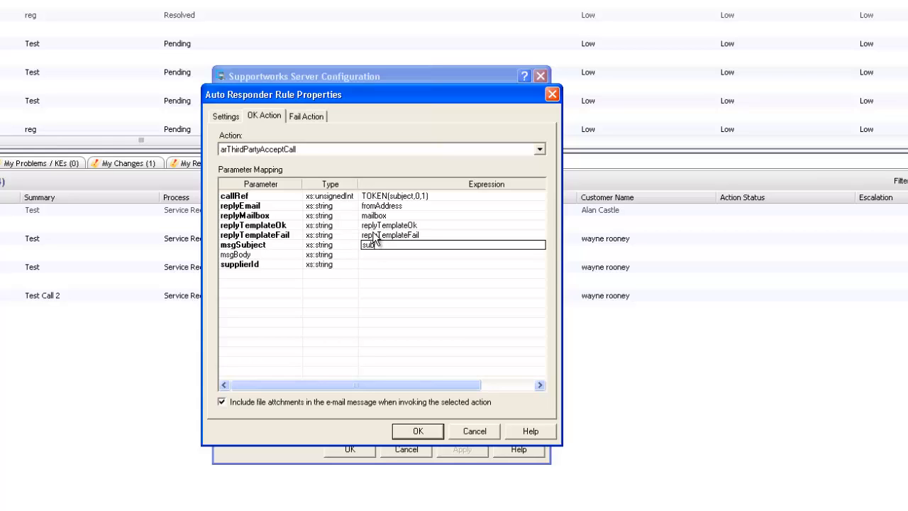
{"action": "left_click", "coordinate": [381, 255]}
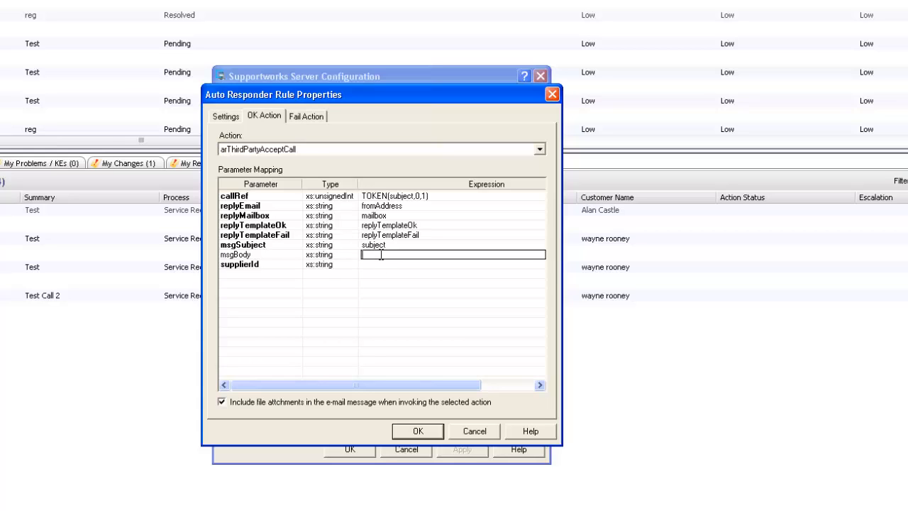
{"action": "type", "text": "body"}
{"action": "left_click", "coordinate": [377, 265]}
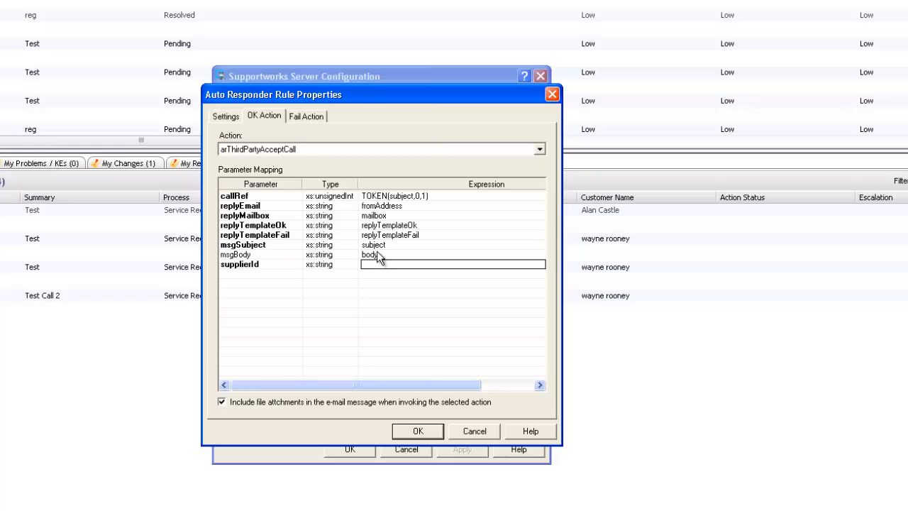
{"action": "type", "text": "TOKEN(subject,0"}
{"action": "type", "text": ",2)"}
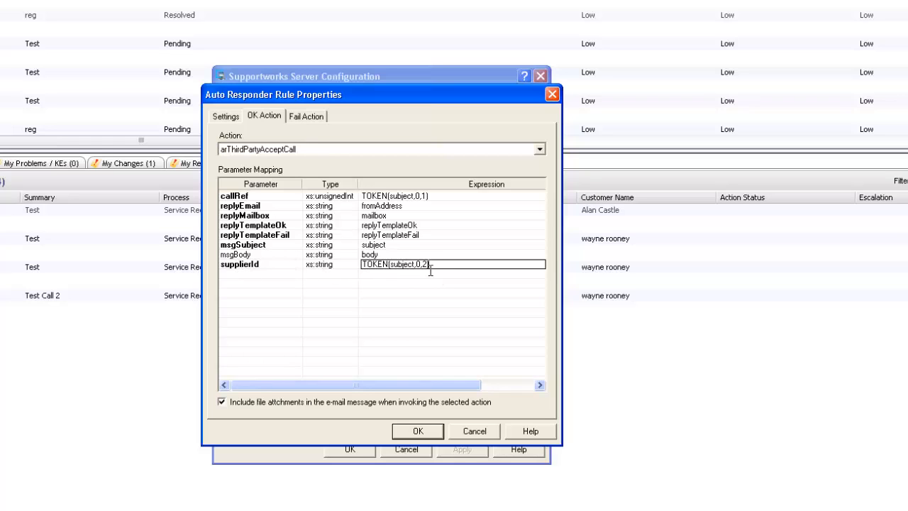
{"action": "key", "text": "Return"}
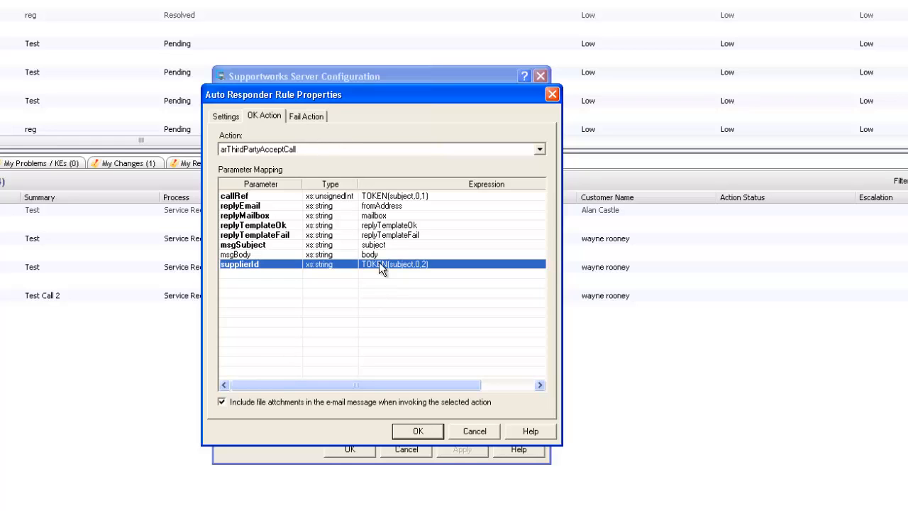
Step: Set the fail action to arRequestFail, mapping fromAddress, mailbox, replyTemplateFail and error message 'This is an error'
{"action": "left_click", "coordinate": [305, 117]}
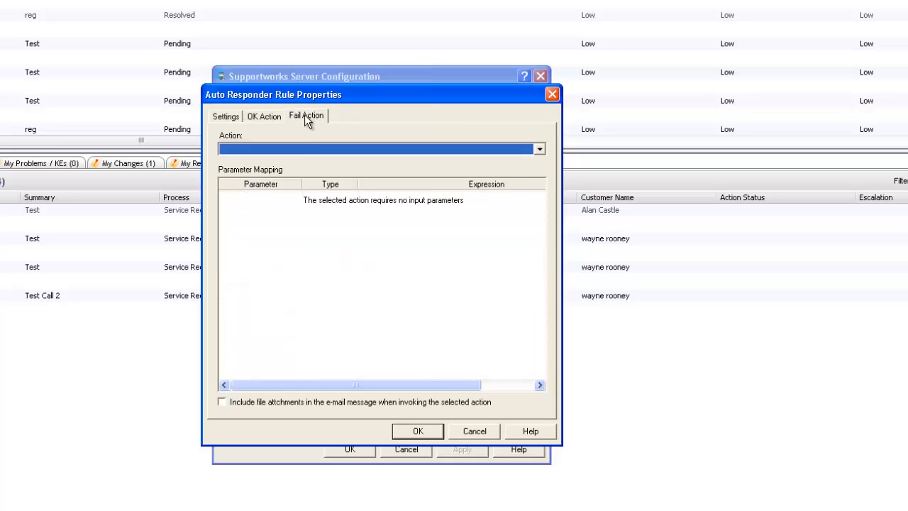
{"action": "left_click", "coordinate": [299, 149]}
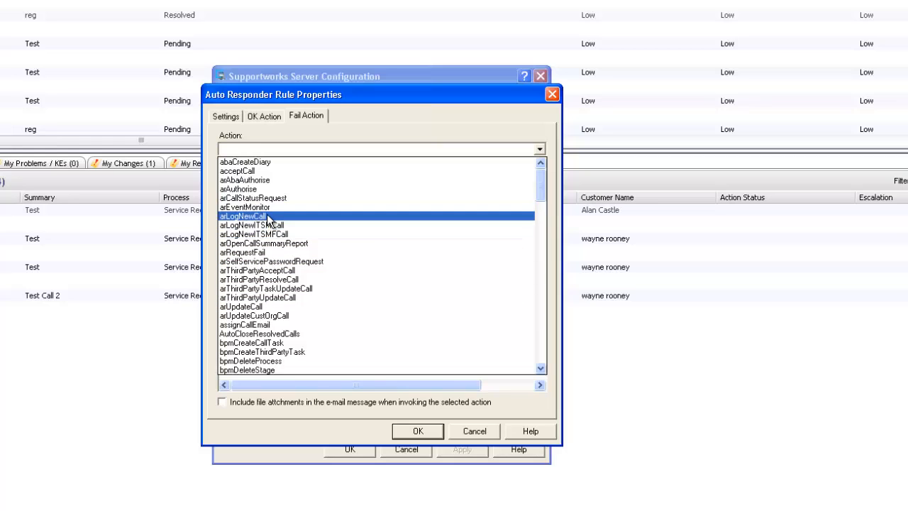
{"action": "left_click", "coordinate": [248, 252]}
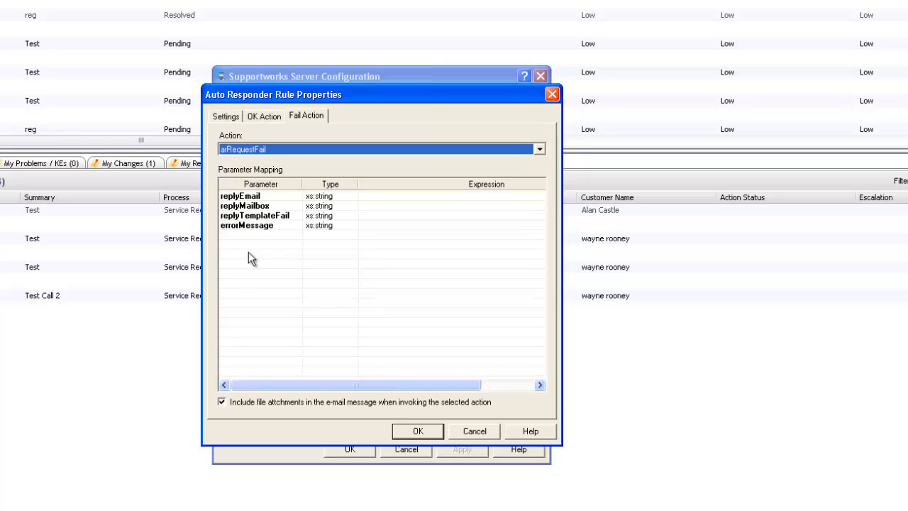
{"action": "left_click", "coordinate": [380, 197]}
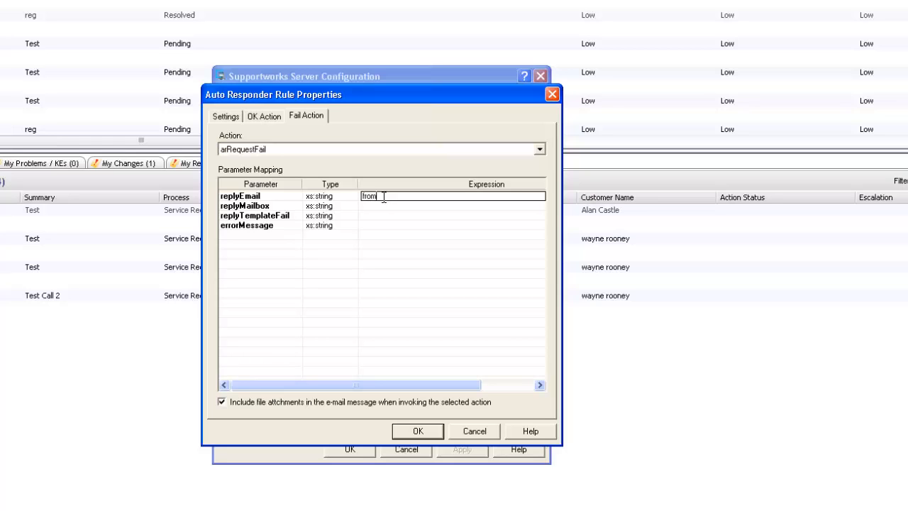
{"action": "left_click", "coordinate": [384, 206]}
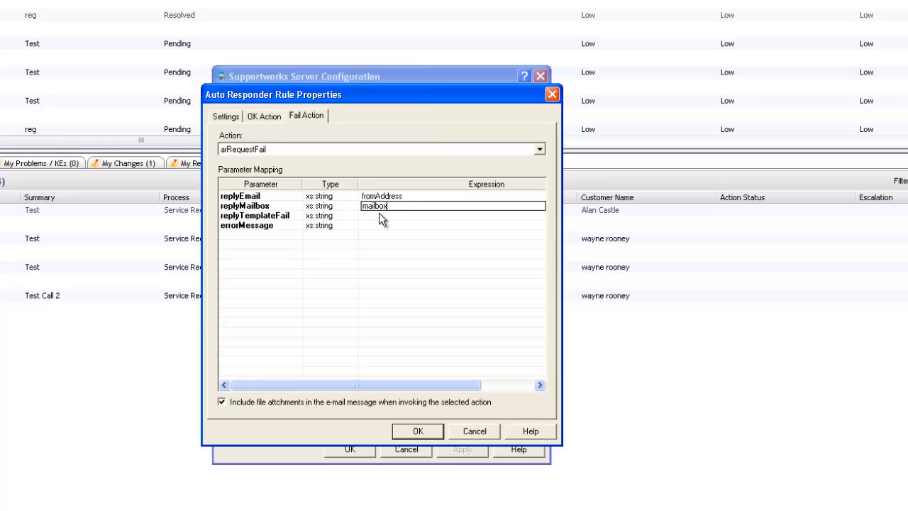
{"action": "left_click", "coordinate": [379, 215]}
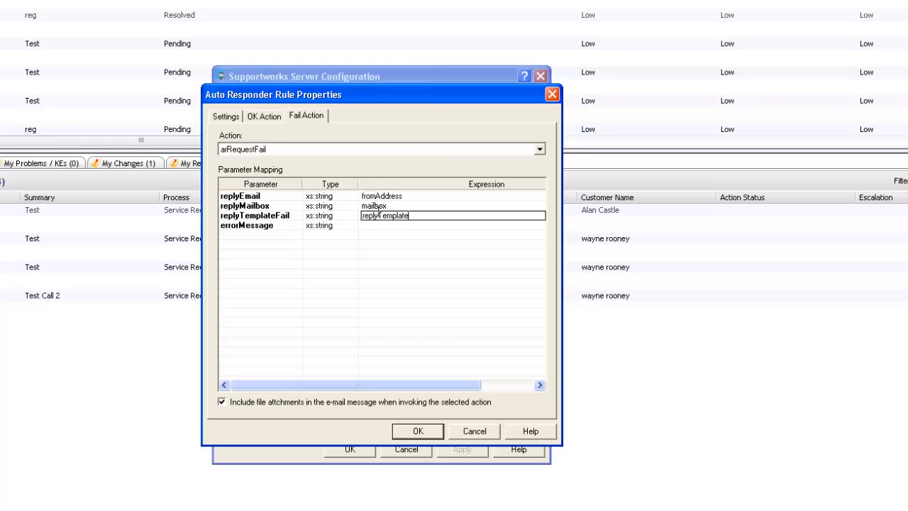
{"action": "left_click", "coordinate": [395, 225]}
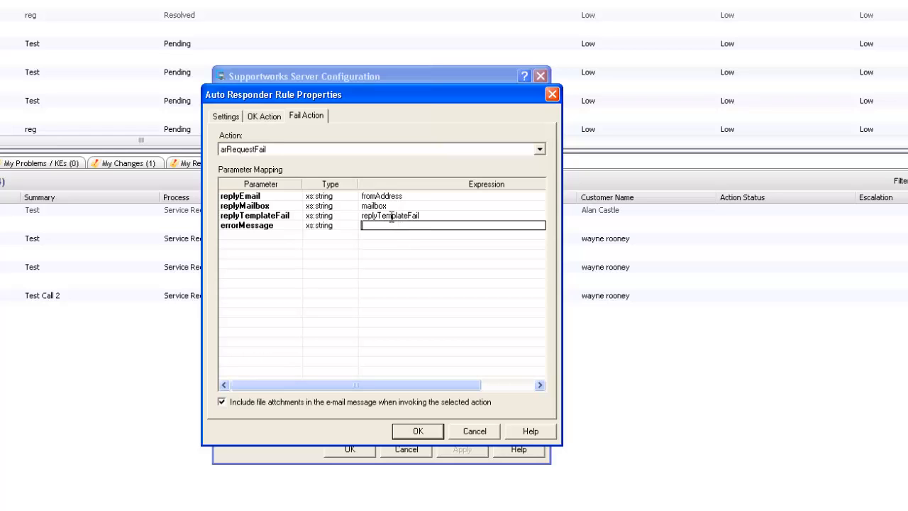
{"action": "type", "text": "error\""}
{"action": "key", "text": "Return"}
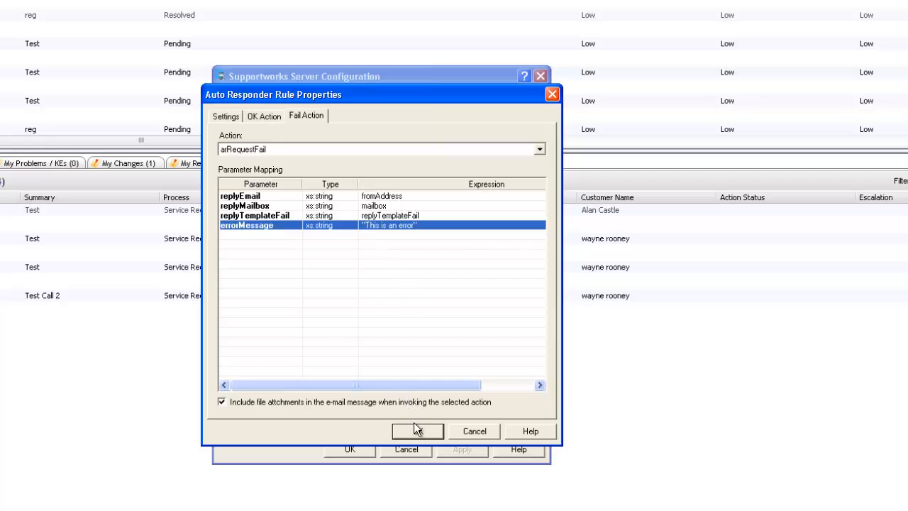
Step: Save the Third Party Accept rule and move it up the rules list
{"action": "left_click", "coordinate": [432, 431]}
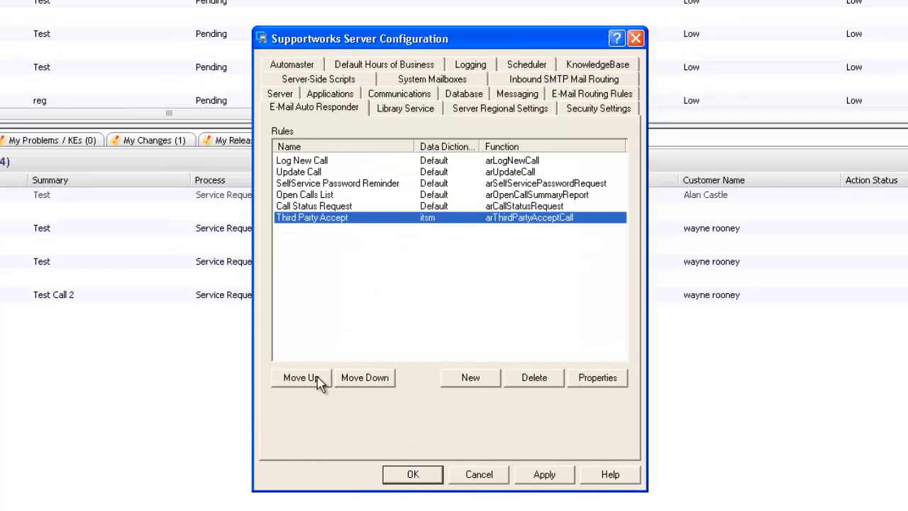
{"action": "left_click", "coordinate": [264, 371]}
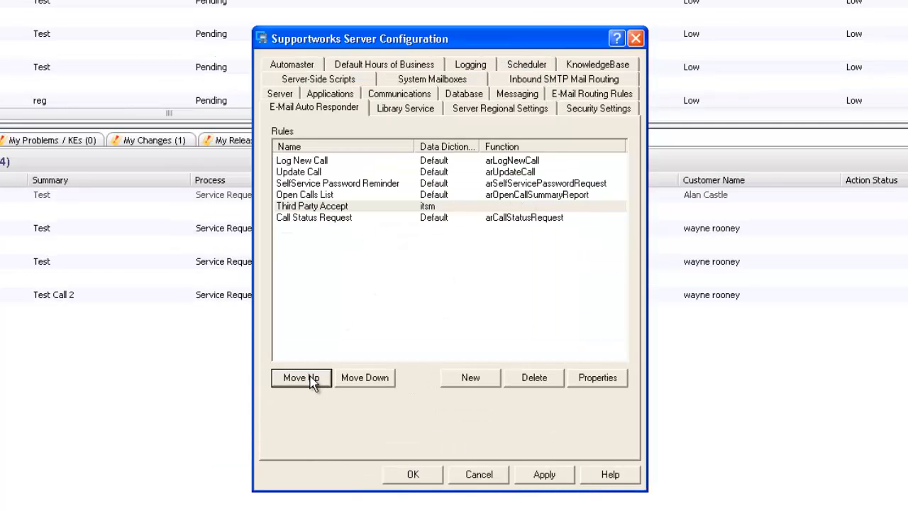
{"action": "left_click", "coordinate": [264, 371]}
{"action": "left_click", "coordinate": [264, 370]}
{"action": "left_click", "coordinate": [312, 383]}
Step: Move Third Party Accept to the top, apply the order and close the configuration
{"action": "left_click", "coordinate": [312, 384]}
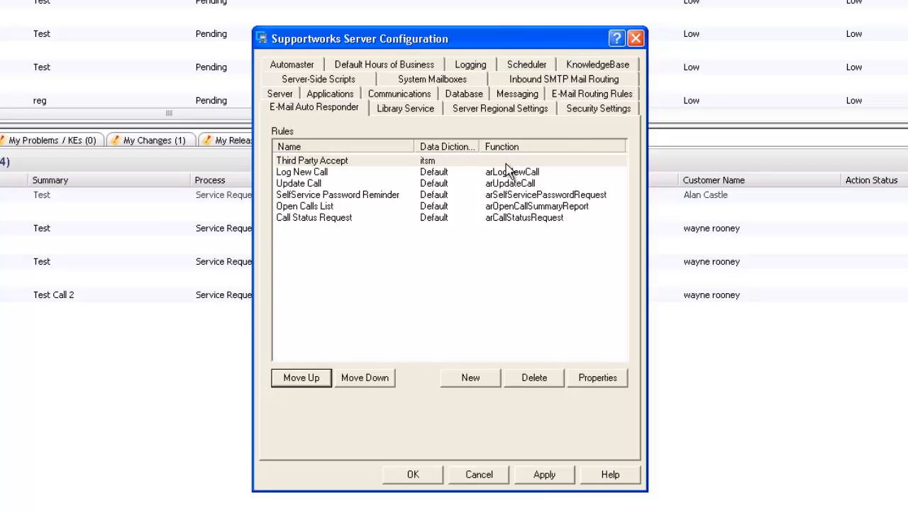
{"action": "left_click", "coordinate": [544, 476]}
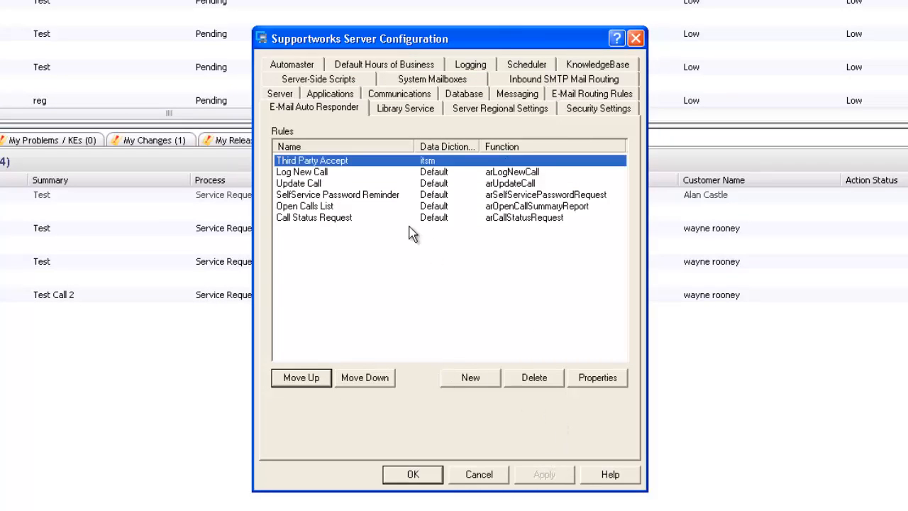
{"action": "left_click", "coordinate": [421, 476]}
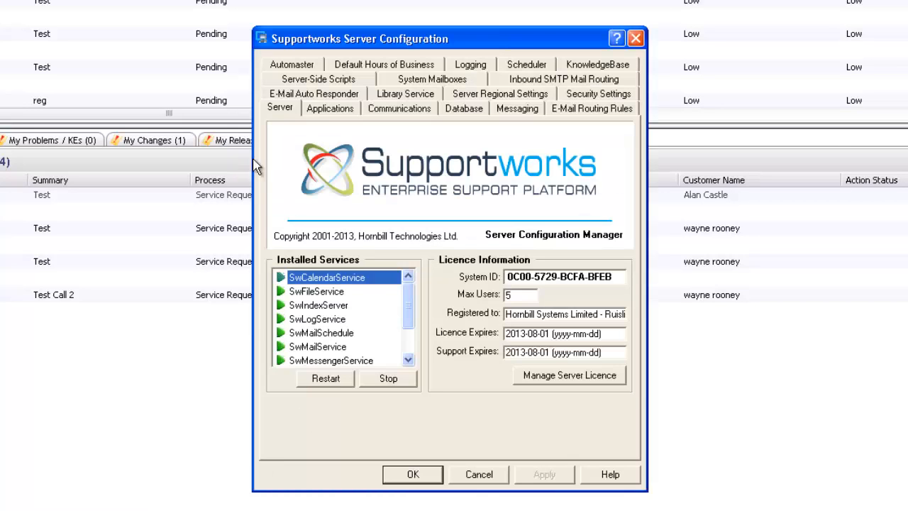
Step: Review the Third Party Accept rule's properties and subject condition without changing anything
{"action": "left_click", "coordinate": [311, 98]}
{"action": "left_click", "coordinate": [344, 162]}
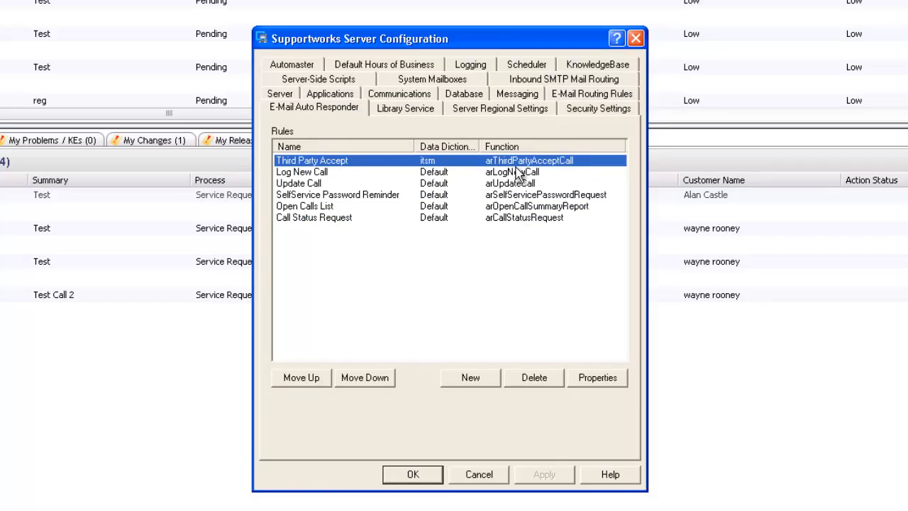
{"action": "double_click", "coordinate": [511, 162]}
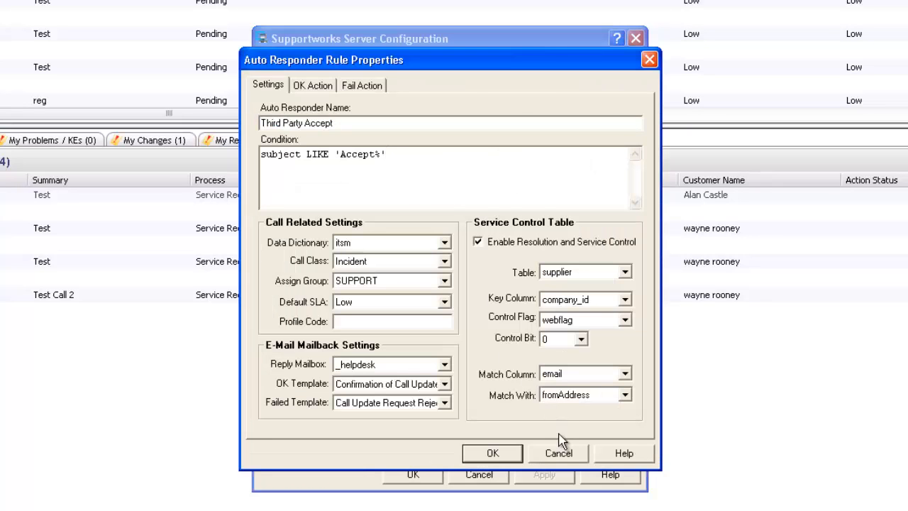
{"action": "left_click", "coordinate": [561, 448]}
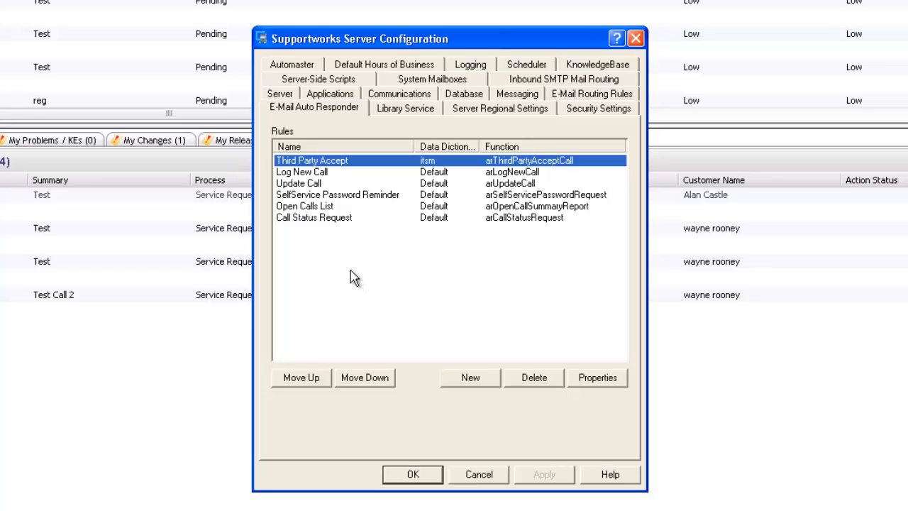
{"action": "double_click", "coordinate": [358, 161]}
{"action": "left_click", "coordinate": [440, 178]}
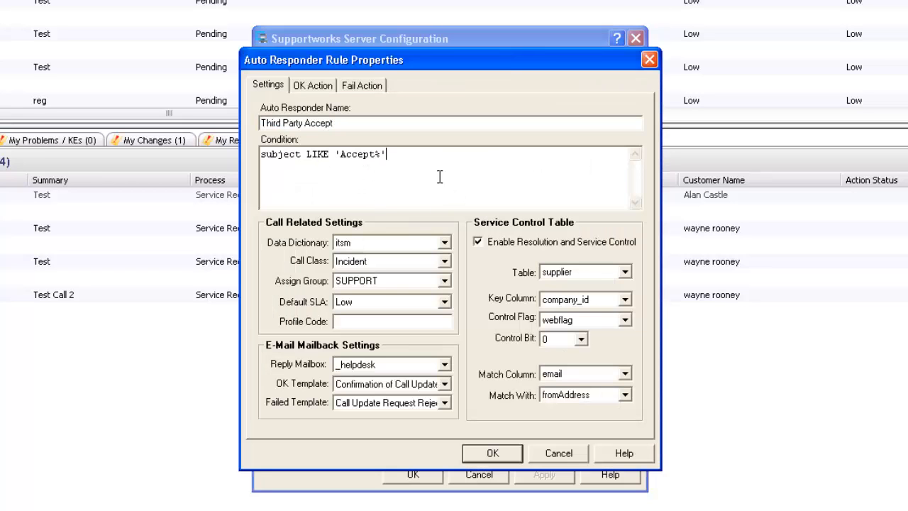
{"action": "double_click", "coordinate": [358, 161]}
{"action": "left_click", "coordinate": [428, 166]}
{"action": "left_click", "coordinate": [559, 454]}
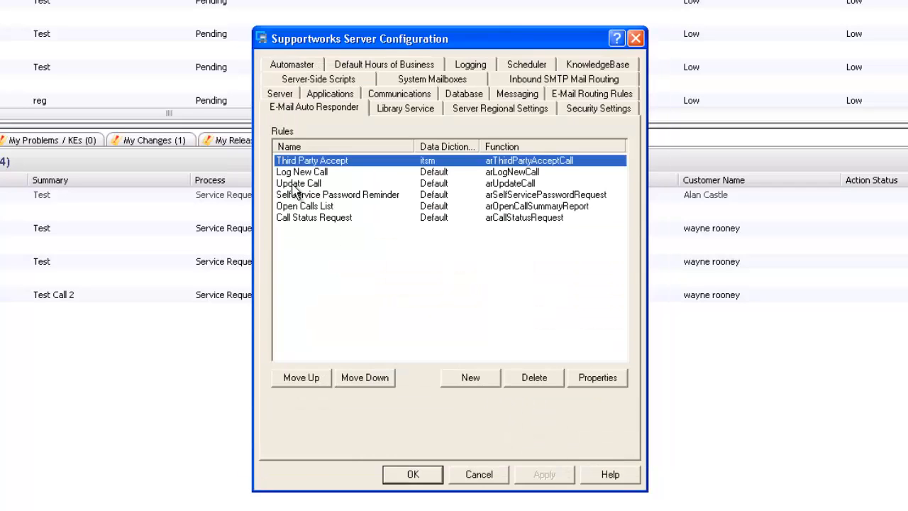
Step: Inspect the Log New Call rule's properties, then reselect Third Party Accept
{"action": "double_click", "coordinate": [298, 174]}
{"action": "left_click", "coordinate": [557, 454]}
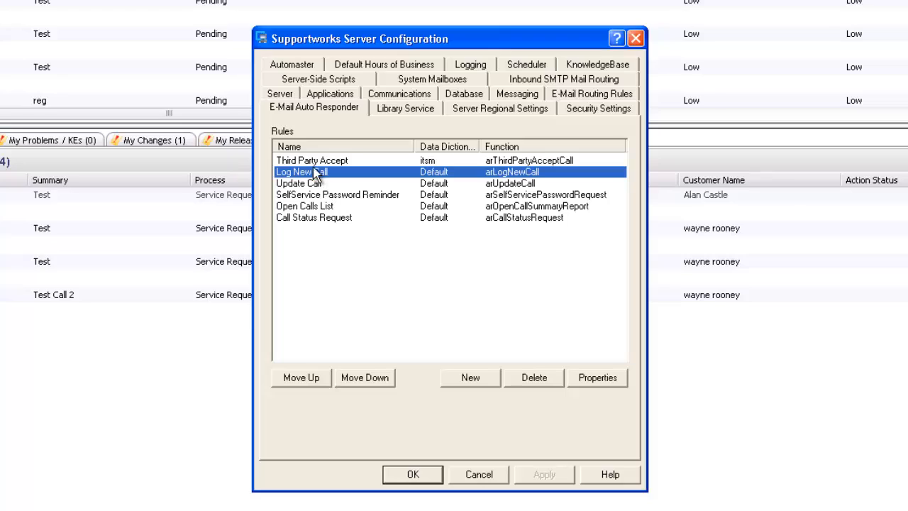
{"action": "left_click", "coordinate": [316, 161]}
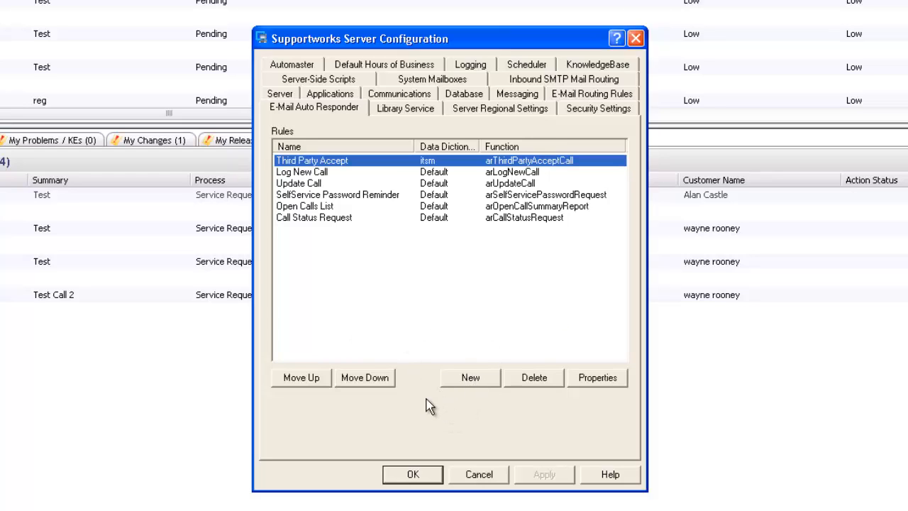
Step: Create a new auto-responder rule as a copy of Third Party Accept
{"action": "left_click", "coordinate": [426, 251]}
{"action": "left_click", "coordinate": [547, 272]}
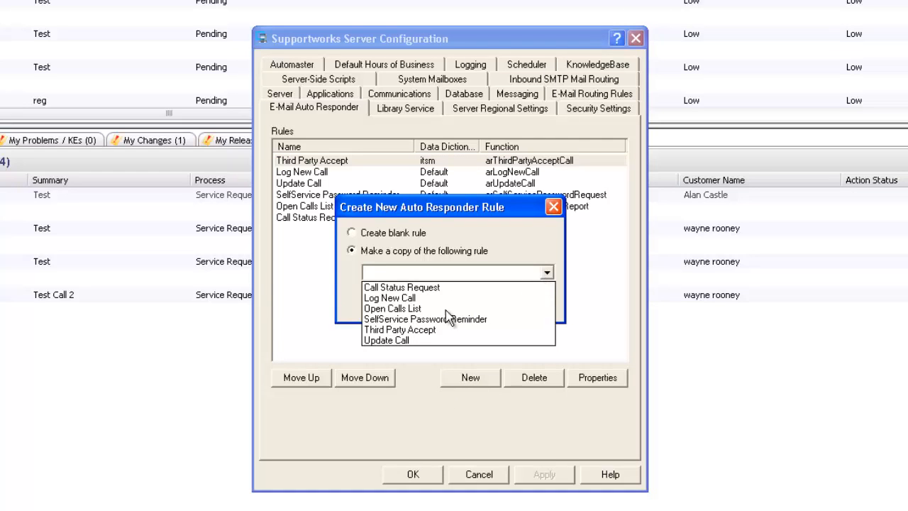
{"action": "left_click", "coordinate": [447, 329]}
{"action": "left_click", "coordinate": [457, 304]}
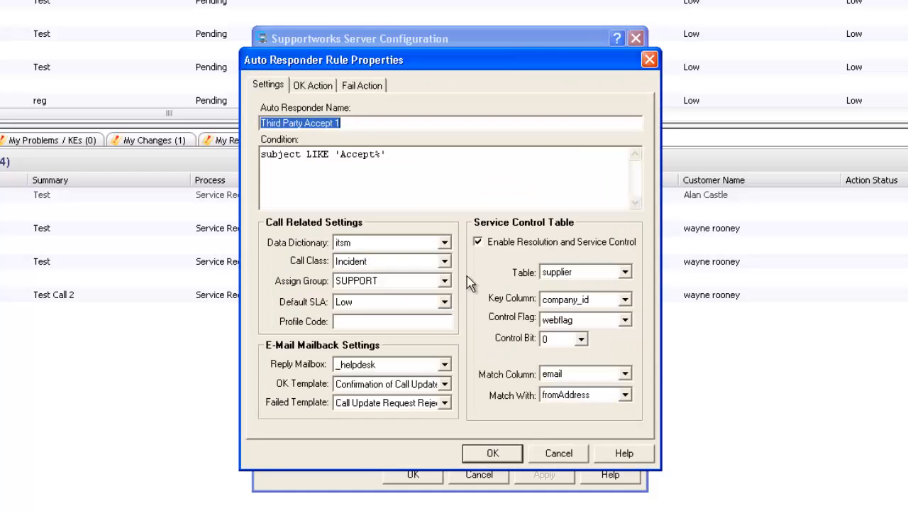
Step: Rename the copy Third Party Update, change the condition to 'Update%', set control bit 10, and save
{"action": "left_click", "coordinate": [374, 155]}
{"action": "left_click_drag", "start_coordinate": [341, 122], "coordinate": [305, 134]}
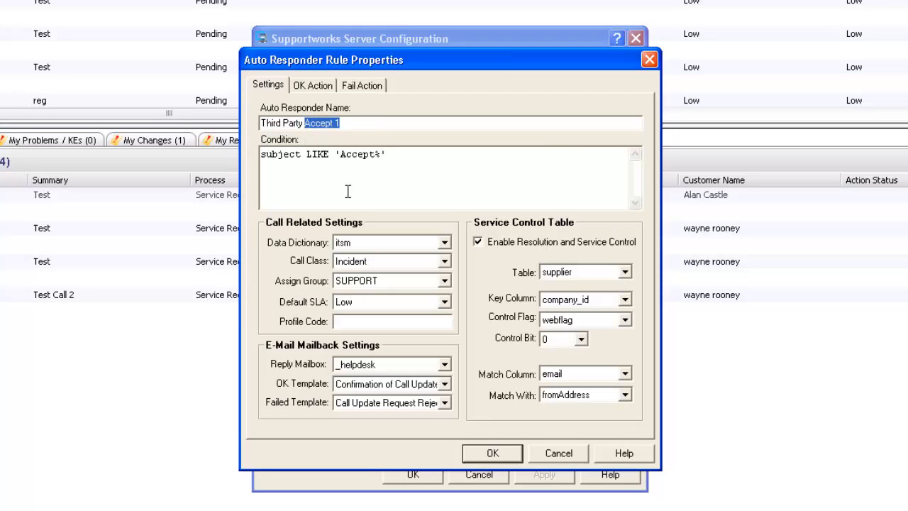
{"action": "type", "text": "Update"}
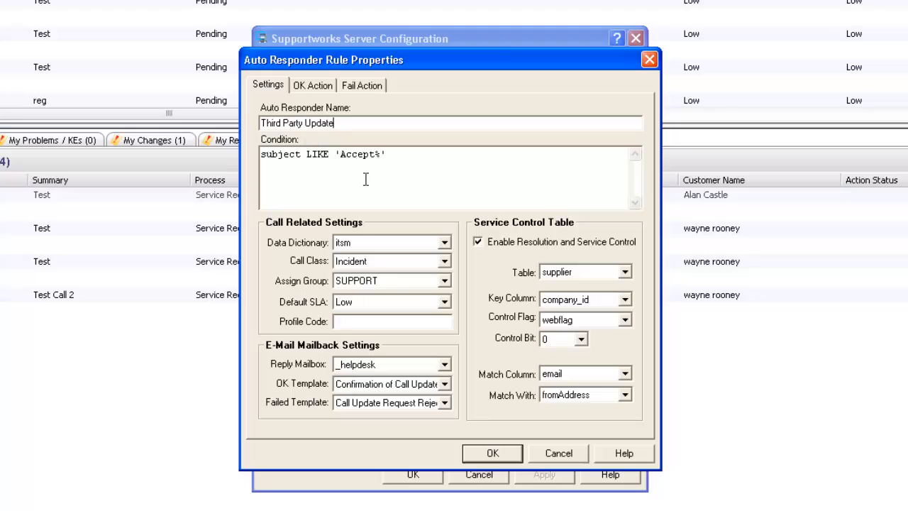
{"action": "left_click_drag", "start_coordinate": [375, 154], "coordinate": [341, 161]}
{"action": "type", "text": "Update"}
{"action": "left_click", "coordinate": [581, 339]}
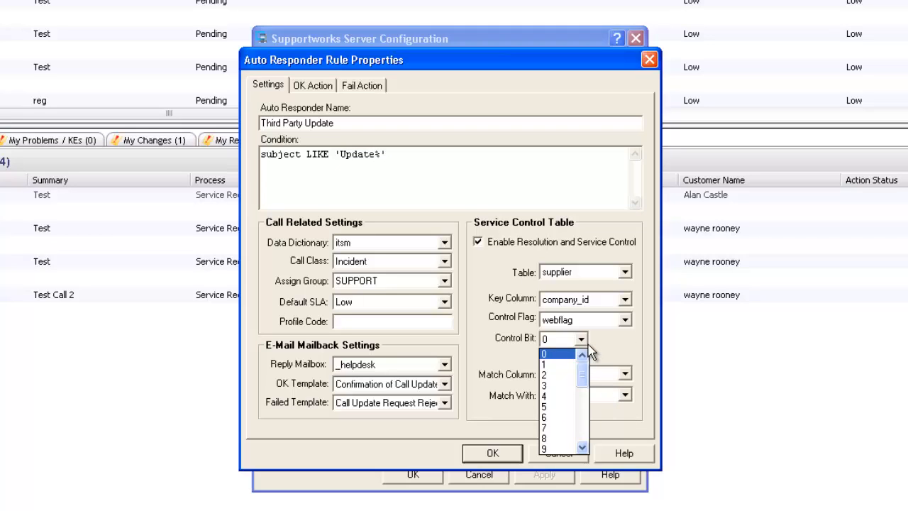
{"action": "scroll", "coordinate": [585, 387], "scroll_direction": "down", "scroll_amount": 2}
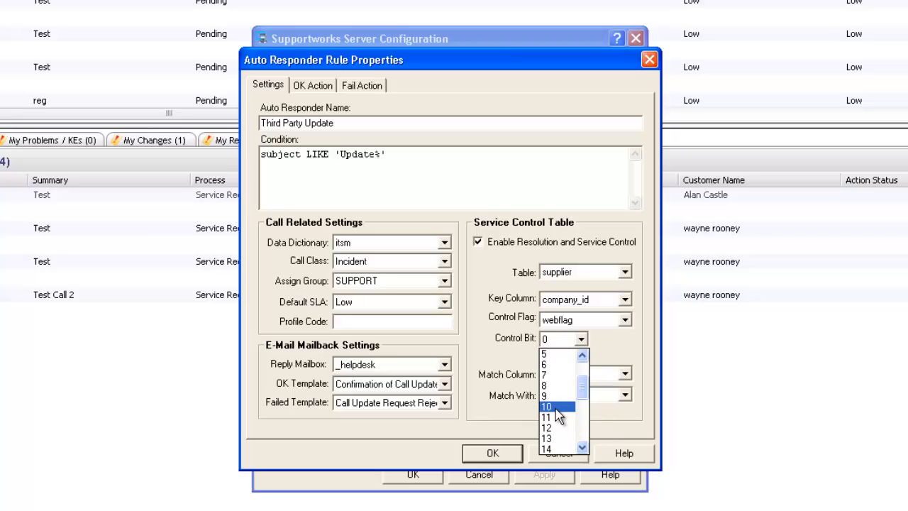
{"action": "left_click", "coordinate": [558, 407]}
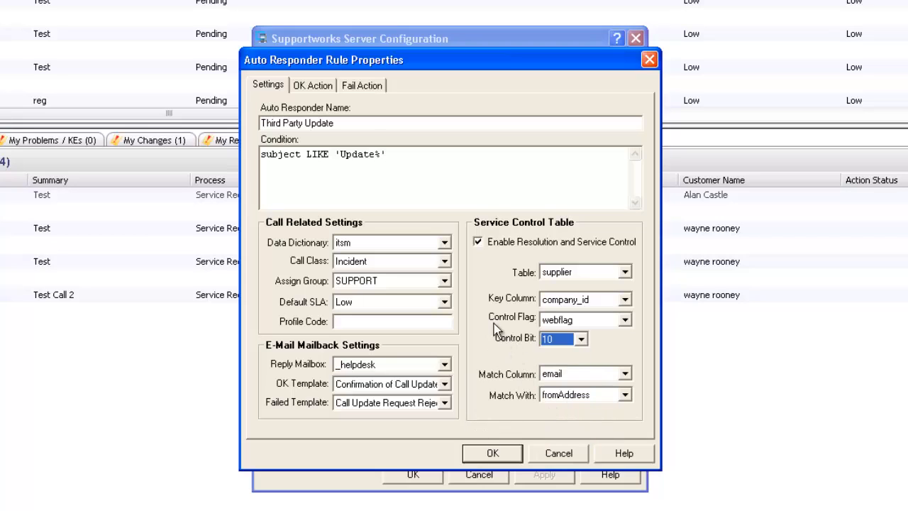
{"action": "left_click", "coordinate": [495, 456]}
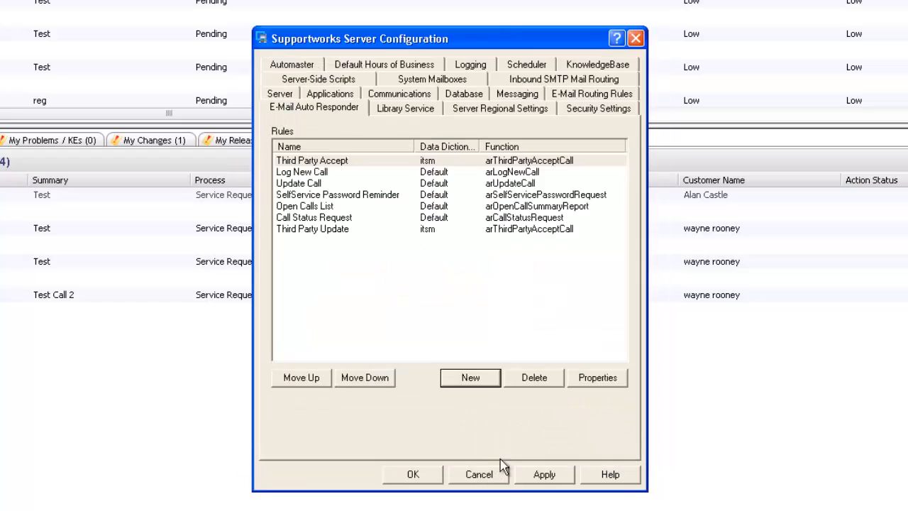
Step: Apply the new rule and set Third Party Update's success action to arThirdPartyUpdateCall
{"action": "left_click", "coordinate": [543, 475]}
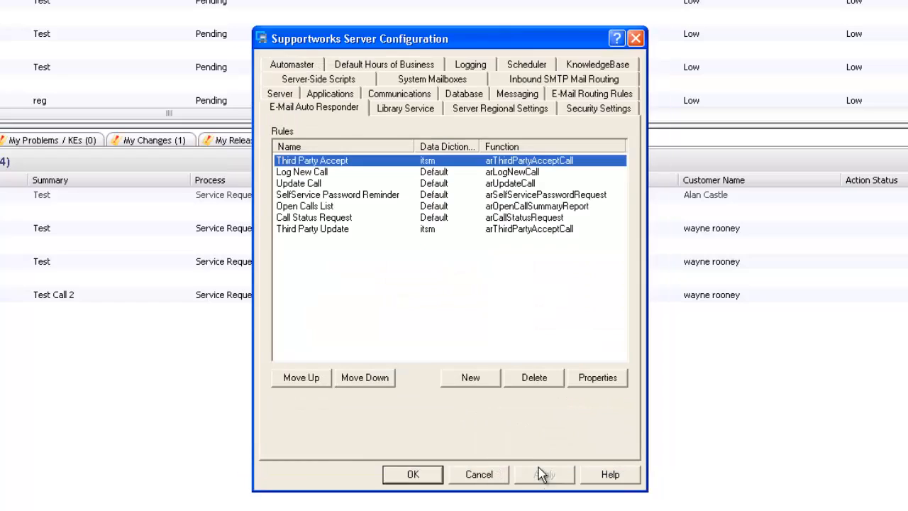
{"action": "double_click", "coordinate": [326, 229]}
{"action": "left_click", "coordinate": [325, 86]}
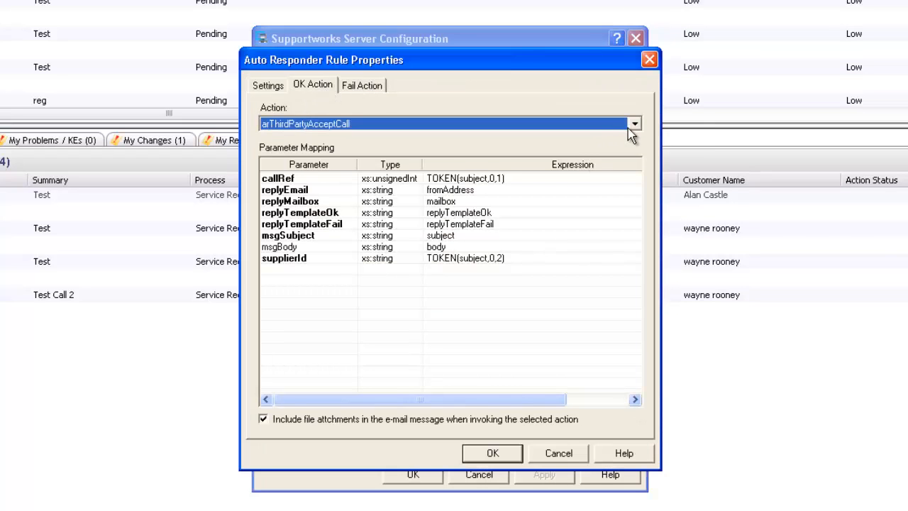
{"action": "left_click", "coordinate": [635, 124]}
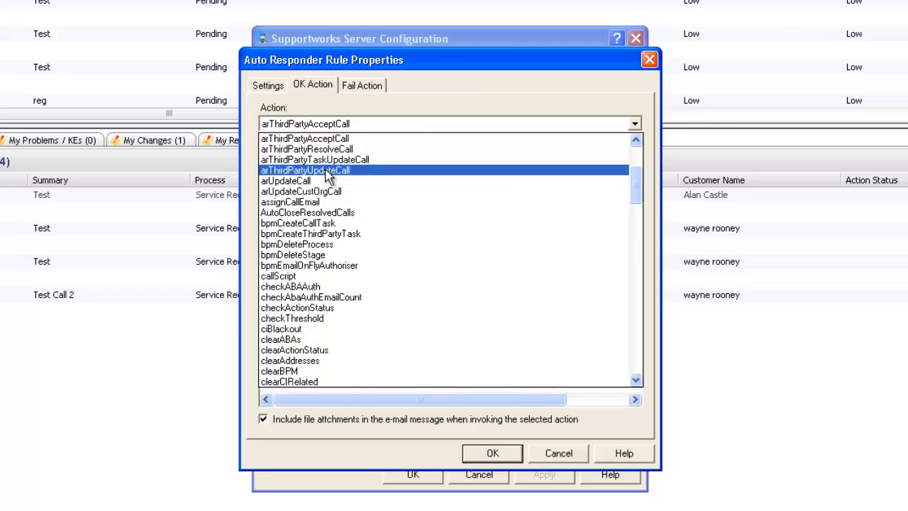
{"action": "left_click", "coordinate": [328, 171]}
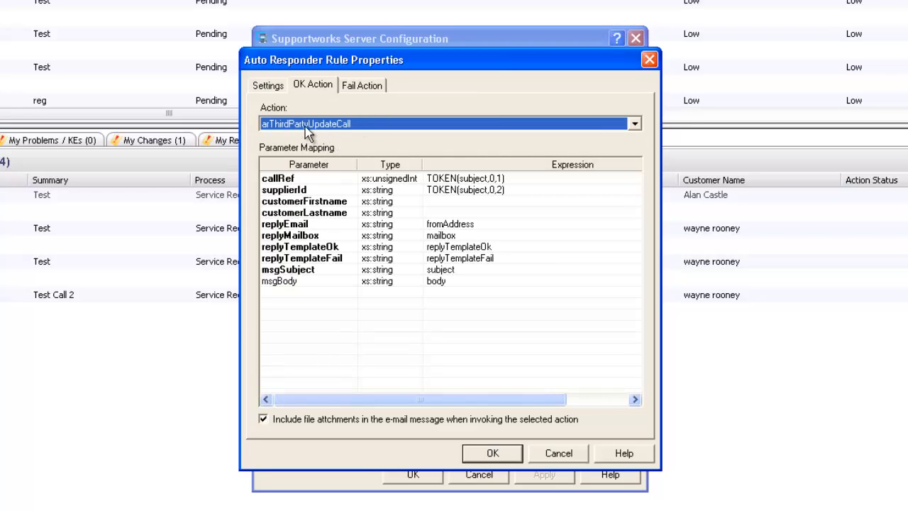
Step: Map customerFirstname to sc_firstname and customerLastname to sc_surname, then save and apply
{"action": "left_click", "coordinate": [459, 201]}
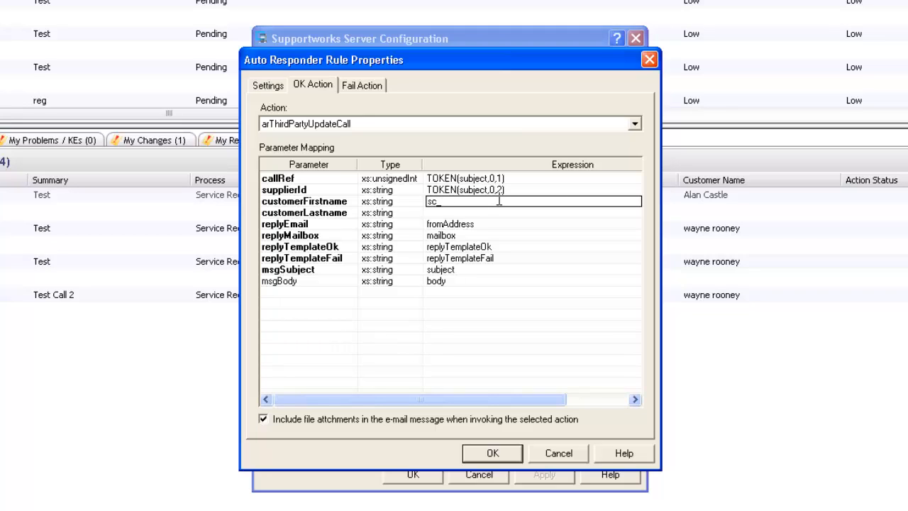
{"action": "type", "text": "sc_firstname"}
{"action": "left_click", "coordinate": [501, 210]}
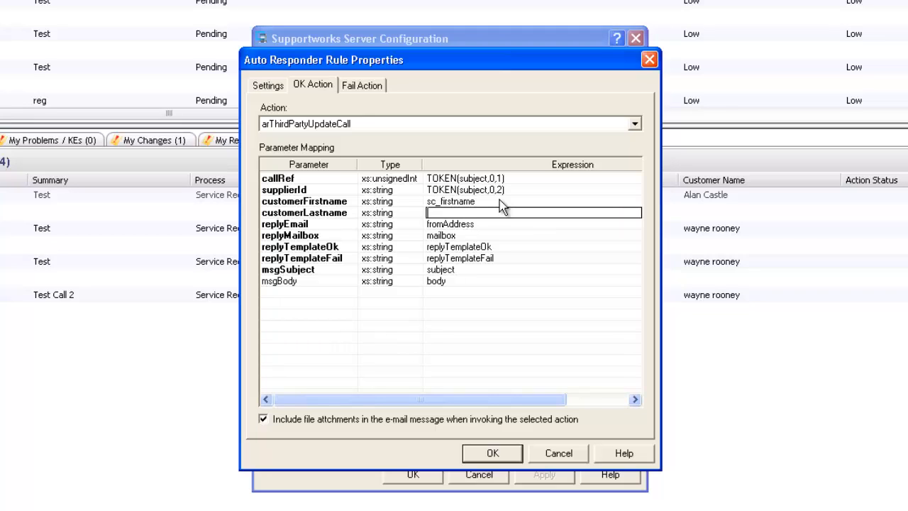
{"action": "type", "text": "sc_surname"}
{"action": "left_click", "coordinate": [358, 90]}
{"action": "left_click", "coordinate": [319, 90]}
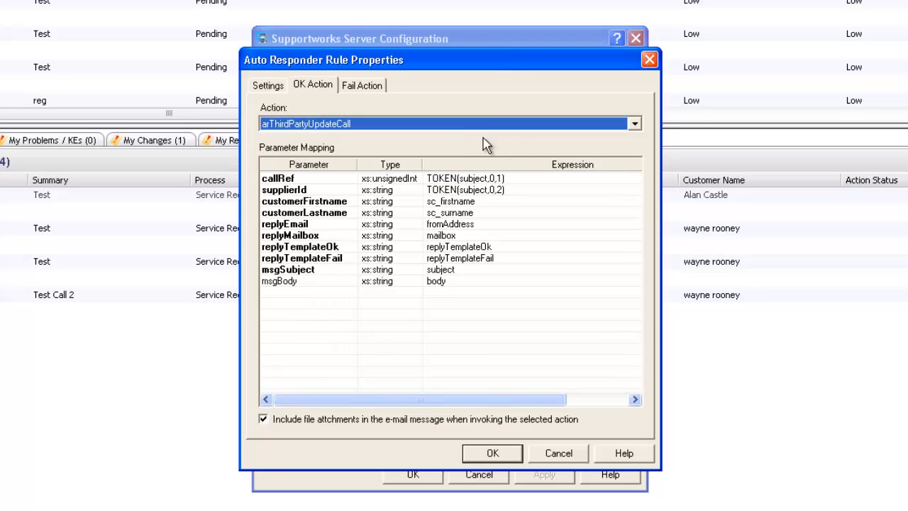
{"action": "left_click", "coordinate": [511, 456]}
{"action": "left_click", "coordinate": [544, 475]}
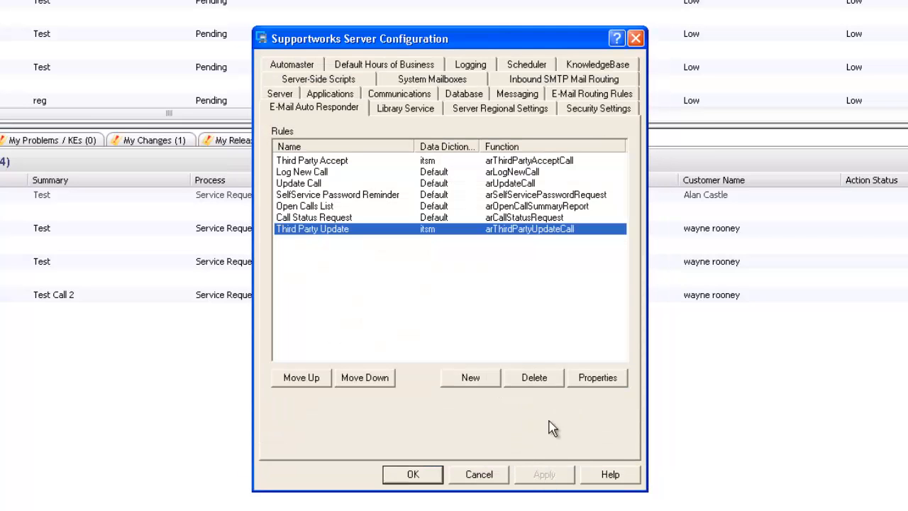
{"action": "double_click", "coordinate": [340, 230]}
Step: Check the Third Party Update rule's action mapping, name and condition, then close it
{"action": "left_click", "coordinate": [312, 85]}
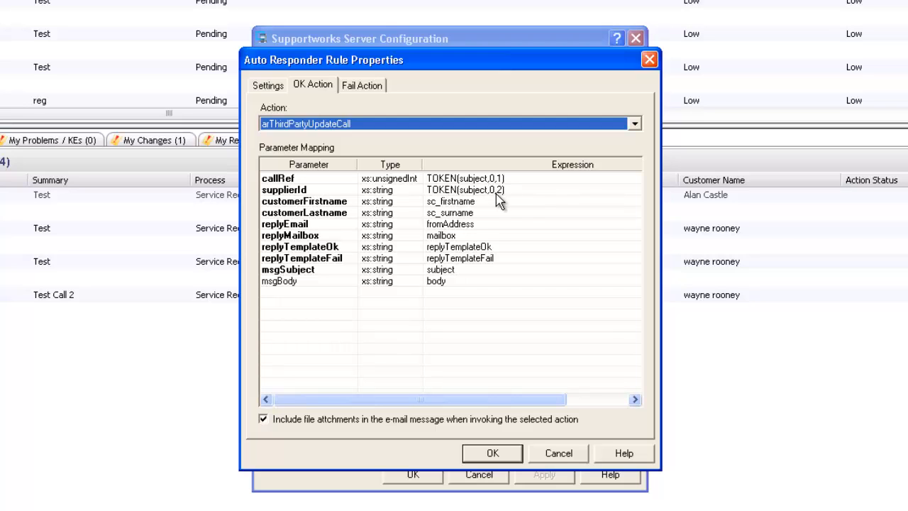
{"action": "left_click", "coordinate": [279, 90]}
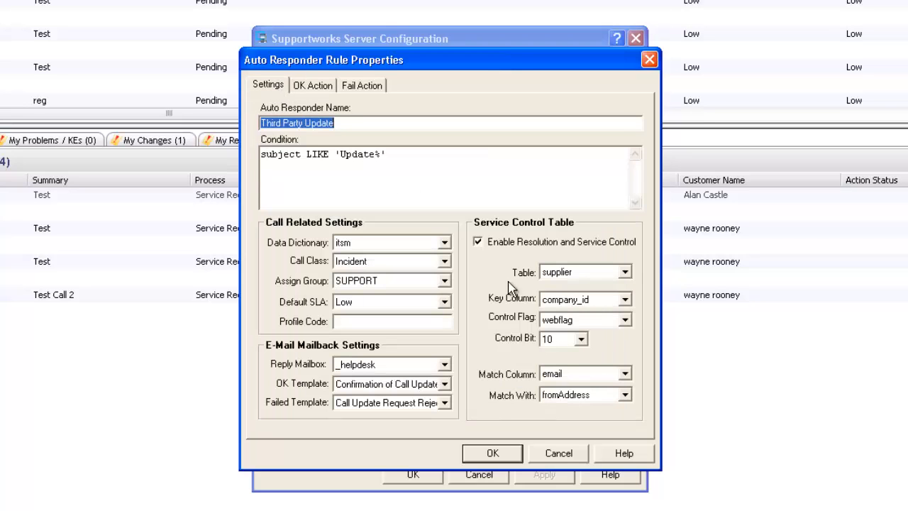
{"action": "left_click", "coordinate": [496, 454]}
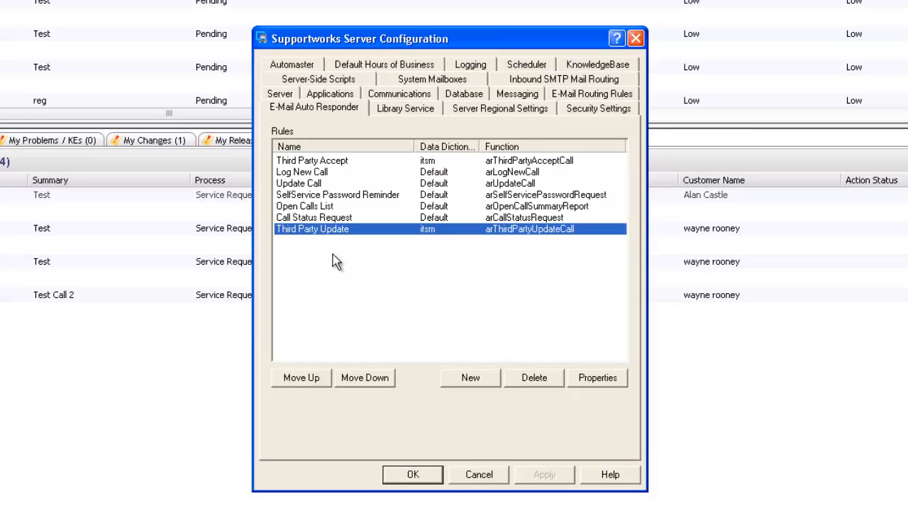
Step: Move Third Party Update up to second place, apply, and close the configuration
{"action": "left_click", "coordinate": [305, 378]}
{"action": "left_click", "coordinate": [306, 379]}
{"action": "left_click", "coordinate": [305, 379]}
{"action": "left_click", "coordinate": [305, 378]}
{"action": "left_click", "coordinate": [305, 378]}
{"action": "left_click", "coordinate": [546, 475]}
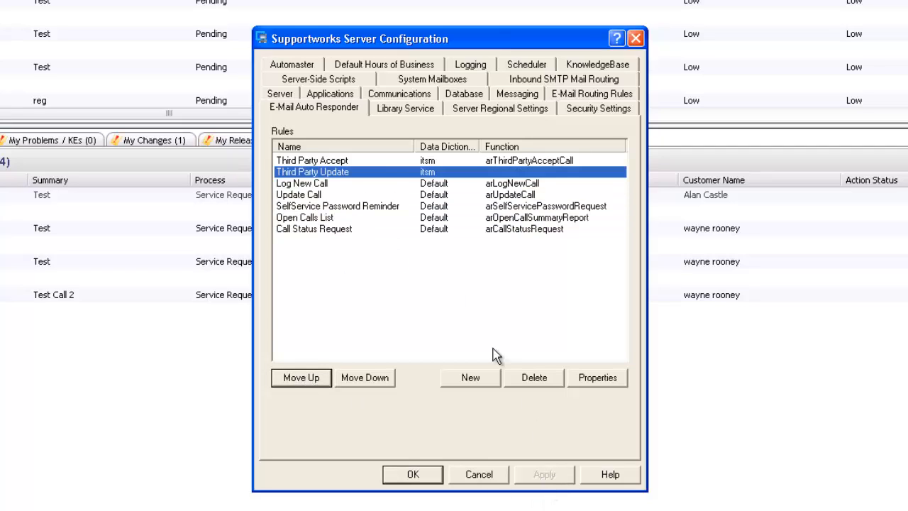
{"action": "left_click", "coordinate": [402, 109]}
{"action": "left_click", "coordinate": [342, 109]}
{"action": "left_click", "coordinate": [418, 477]}
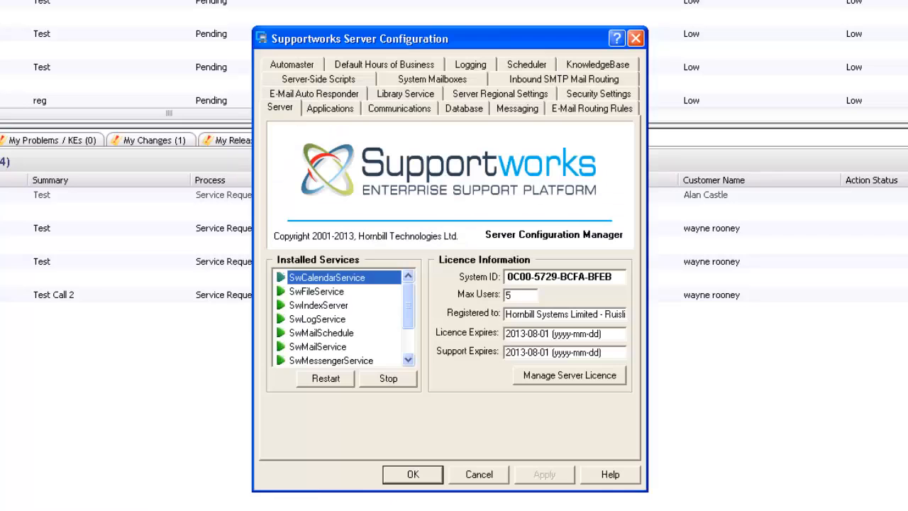
Step: Create another new auto-responder rule copied from Third Party Accept
{"action": "left_click", "coordinate": [311, 93]}
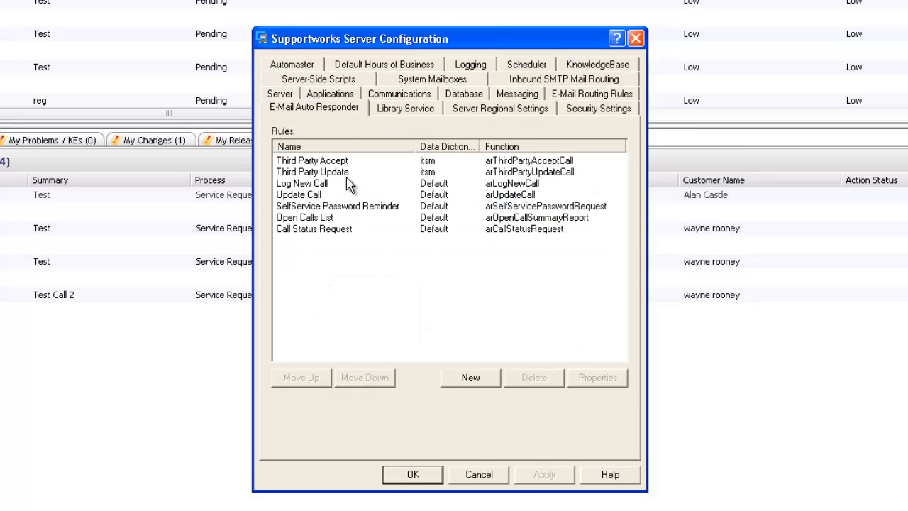
{"action": "left_click", "coordinate": [471, 378]}
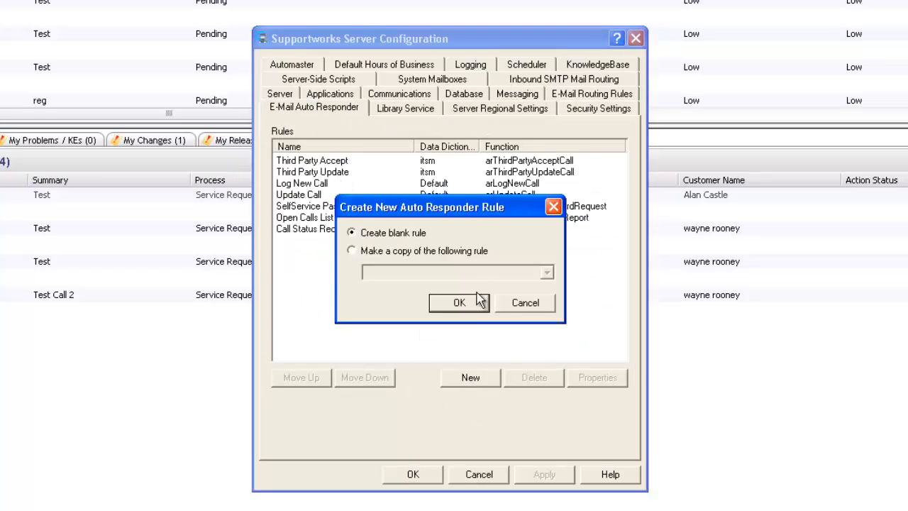
{"action": "left_click", "coordinate": [442, 256]}
{"action": "left_click", "coordinate": [547, 274]}
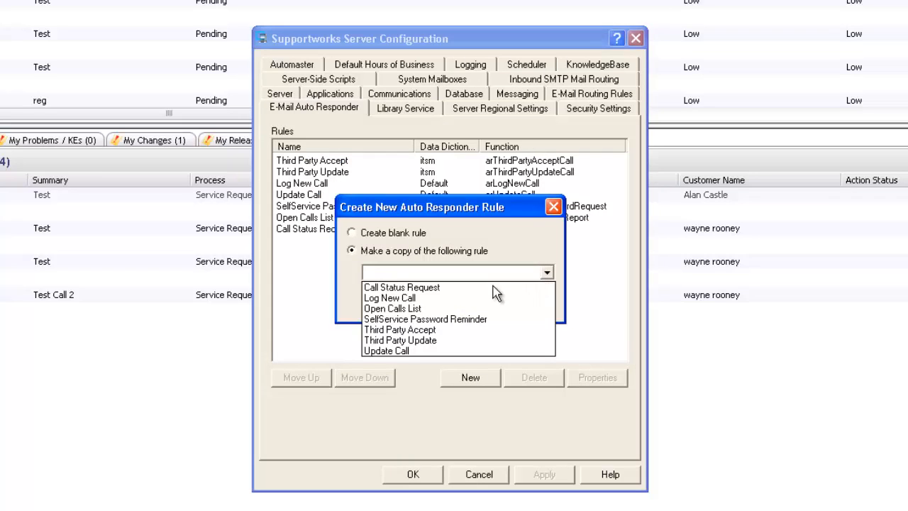
{"action": "left_click", "coordinate": [429, 331]}
{"action": "left_click", "coordinate": [454, 305]}
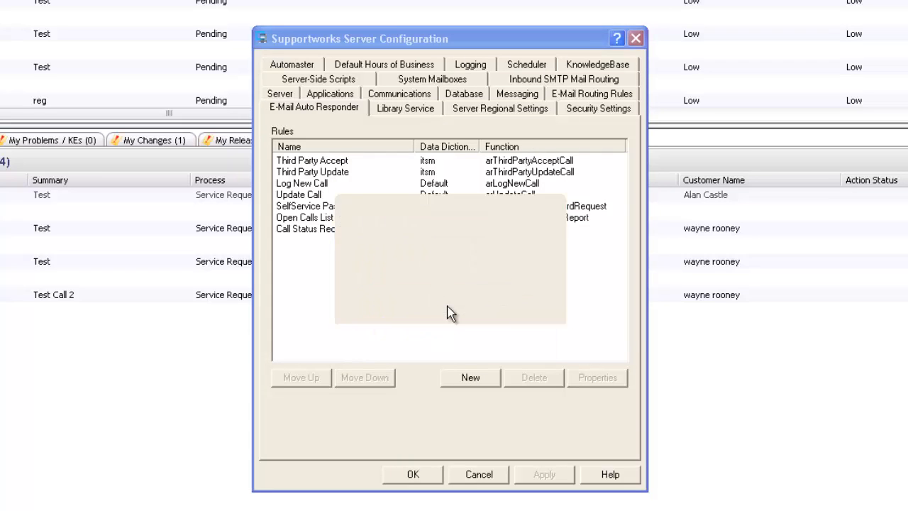
Step: Change the condition to 'Resolve%', set control bit 1, rename it Third Party Resolve, and save
{"action": "left_click_drag", "start_coordinate": [378, 162], "coordinate": [336, 170]}
{"action": "type", "text": "Resolve%'"}
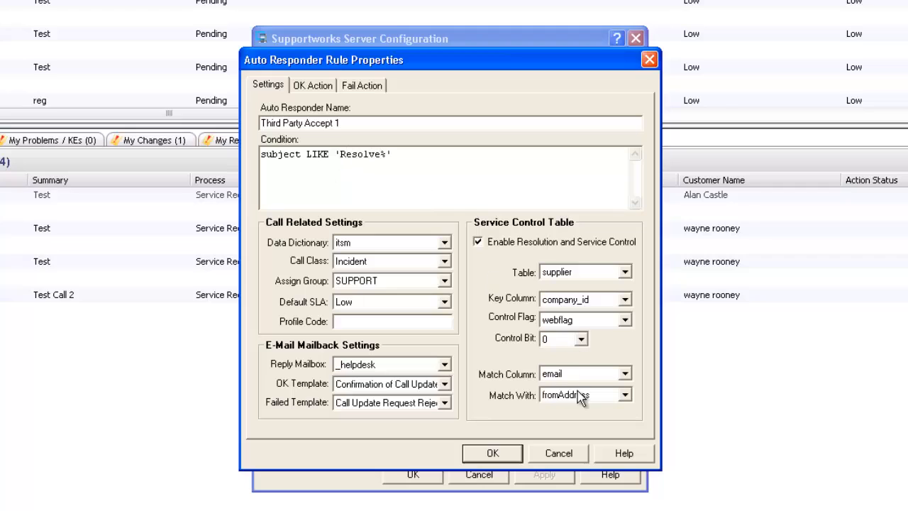
{"action": "left_click", "coordinate": [581, 339]}
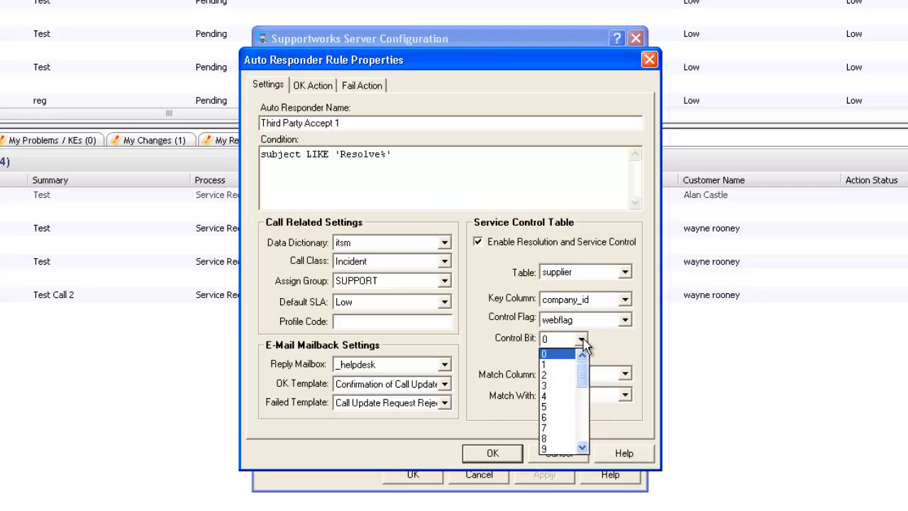
{"action": "left_click", "coordinate": [561, 364]}
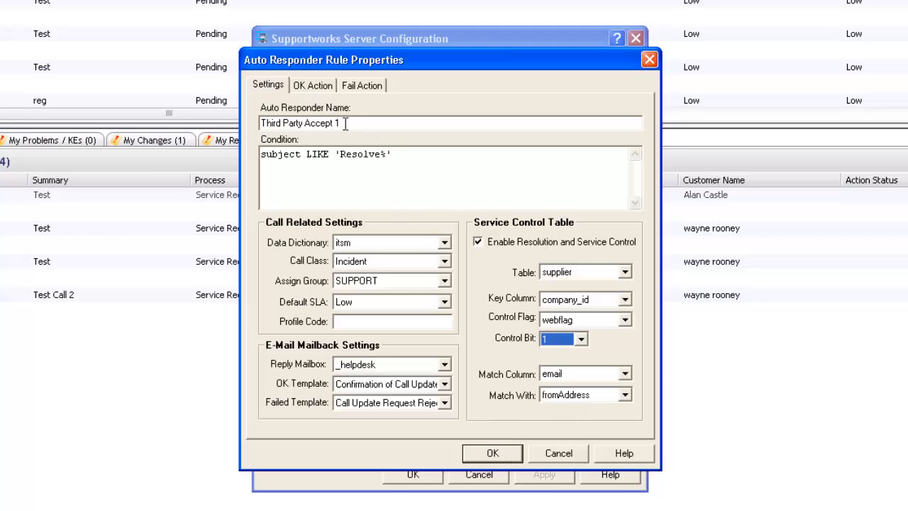
{"action": "left_click_drag", "start_coordinate": [346, 123], "coordinate": [303, 125]}
{"action": "type", "text": "Res"}
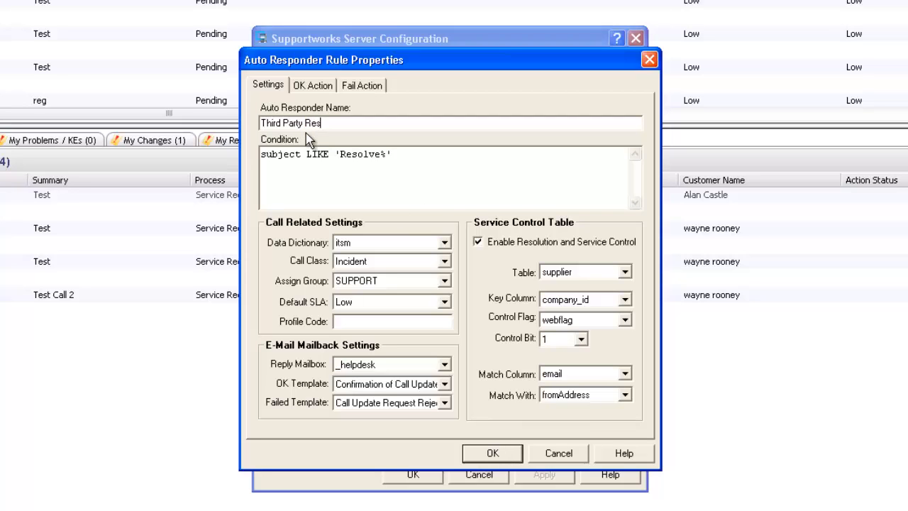
{"action": "type", "text": "olve"}
{"action": "left_click", "coordinate": [496, 455]}
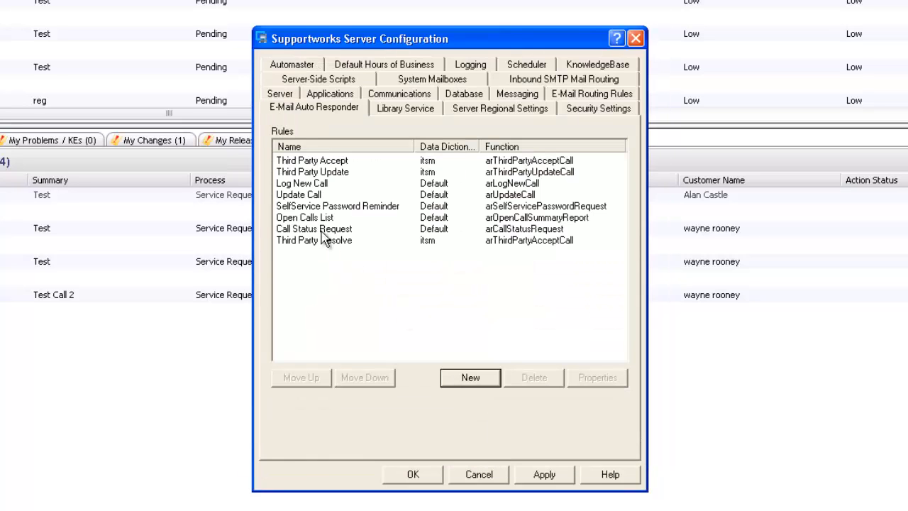
Step: Set the Third Party Resolve rule's success action to arThirdPartyResolveCall
{"action": "double_click", "coordinate": [345, 242]}
{"action": "left_click", "coordinate": [313, 86]}
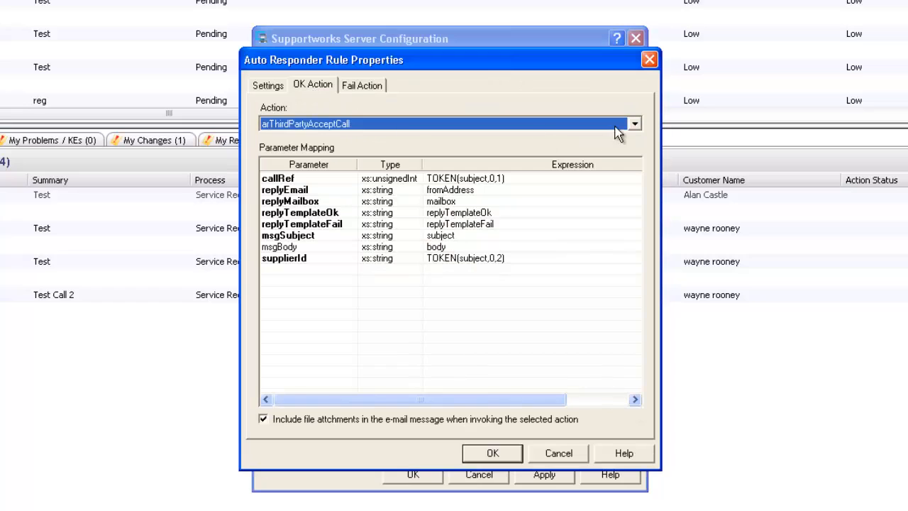
{"action": "left_click", "coordinate": [615, 126]}
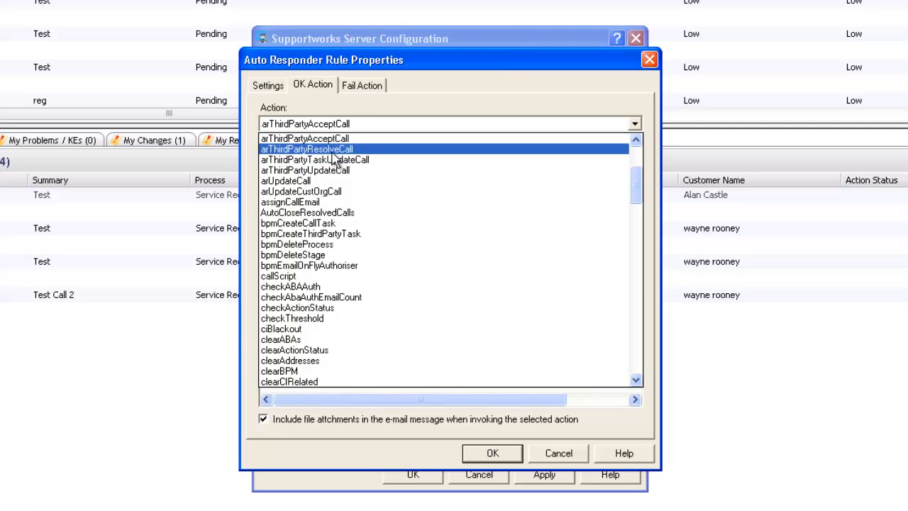
{"action": "left_click", "coordinate": [334, 150]}
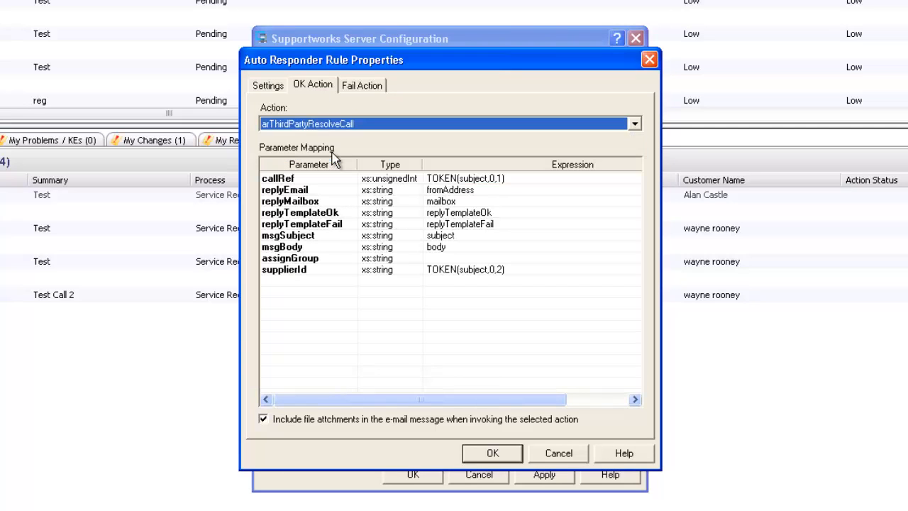
Step: Enter "SUPPORT" as the assignGroup expression and save the rule
{"action": "left_click", "coordinate": [447, 258]}
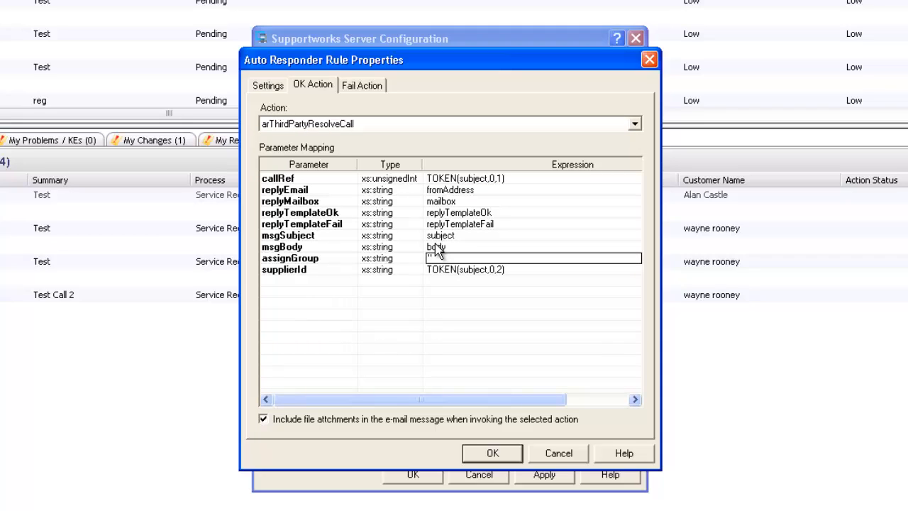
{"action": "type", "text": "\"SUPPORT\""}
{"action": "left_click", "coordinate": [274, 86]}
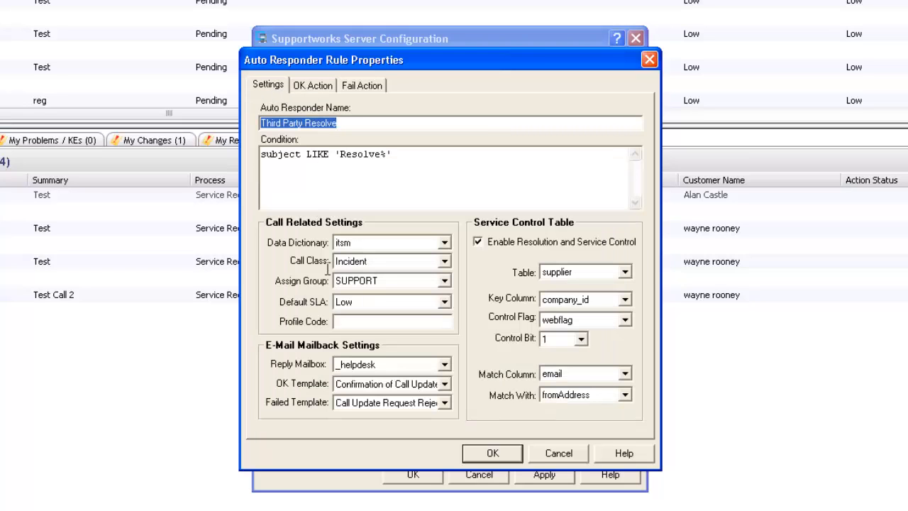
{"action": "left_click", "coordinate": [323, 88]}
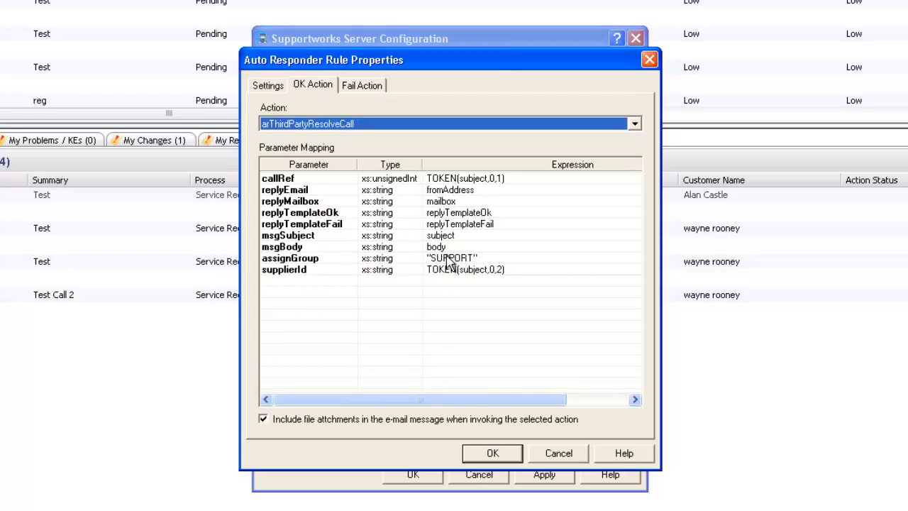
{"action": "left_click", "coordinate": [495, 258]}
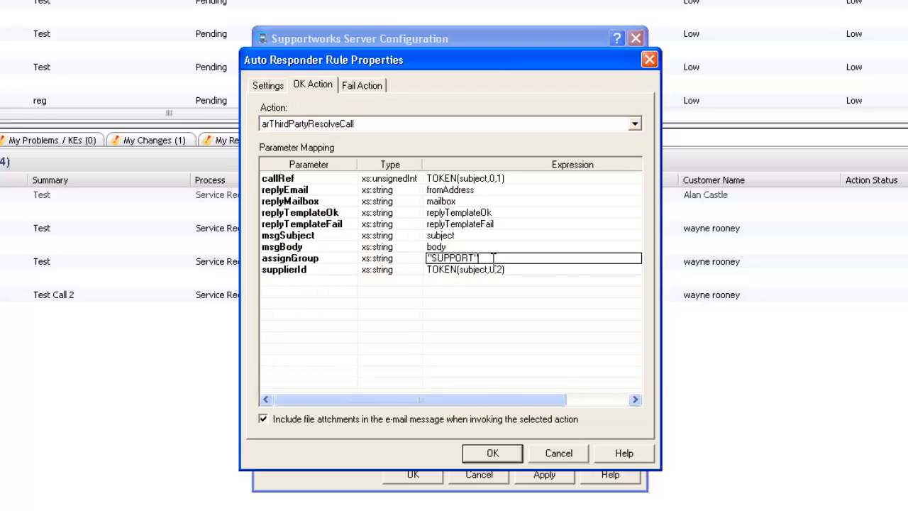
{"action": "left_click_drag", "start_coordinate": [492, 259], "coordinate": [402, 255]}
{"action": "left_click", "coordinate": [491, 259]}
{"action": "left_click", "coordinate": [493, 452]}
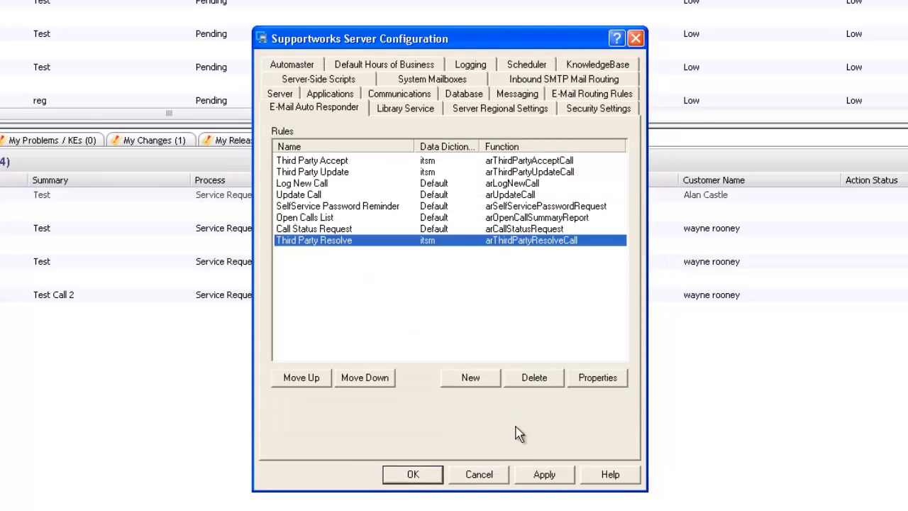
Step: Move Third Party Resolve up to third place, below Third Party Update, and save the configuration
{"action": "left_click", "coordinate": [302, 382]}
{"action": "left_click", "coordinate": [302, 379]}
{"action": "left_click", "coordinate": [303, 380]}
{"action": "left_click", "coordinate": [303, 379]}
{"action": "left_click", "coordinate": [302, 379]}
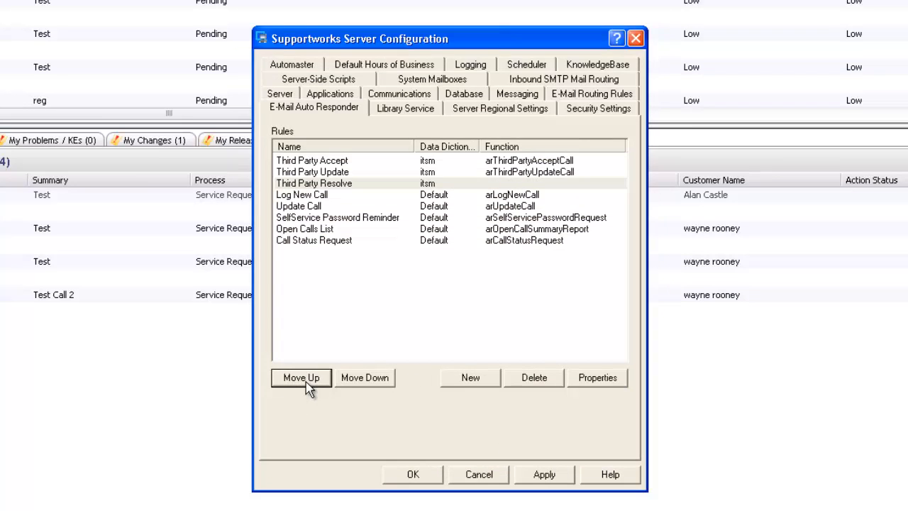
{"action": "left_click", "coordinate": [536, 475]}
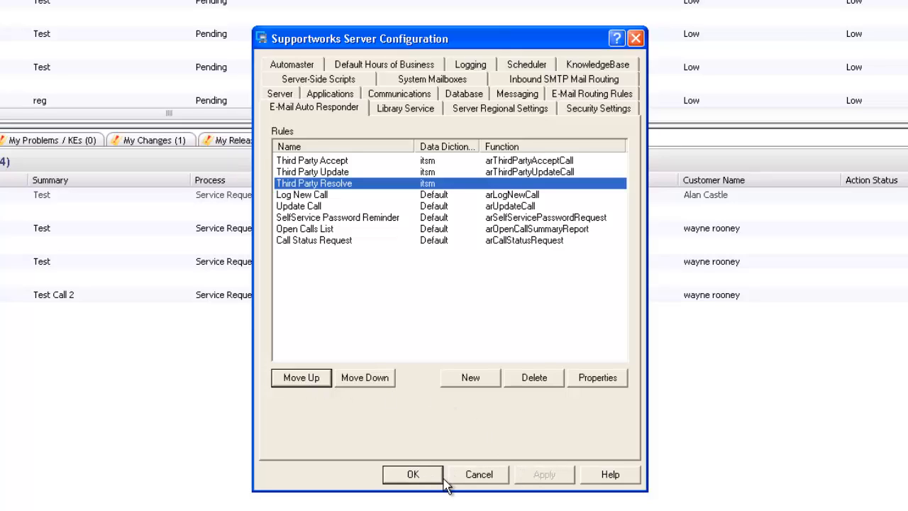
{"action": "left_click", "coordinate": [422, 476]}
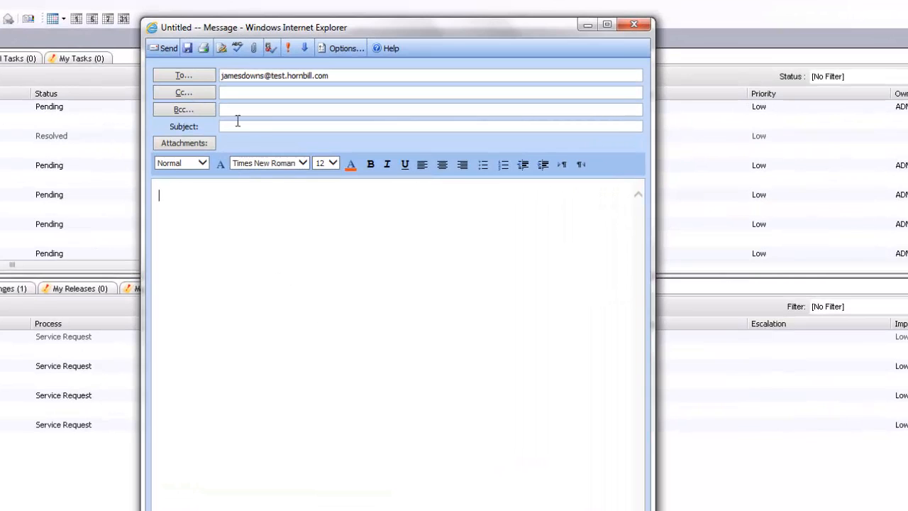
Step: Type 'Accept' as the subject of the new test e-mail to the supplier contact
{"action": "left_click", "coordinate": [239, 125]}
{"action": "type", "text": "Accept"}
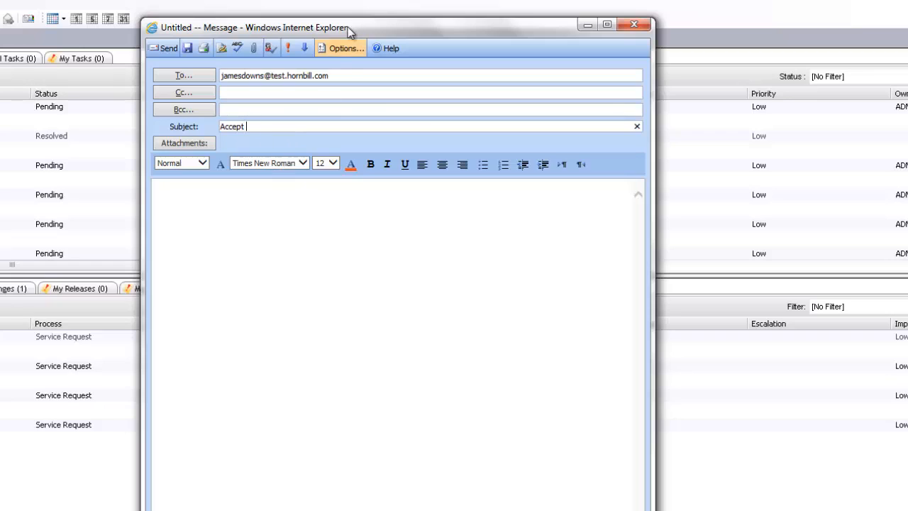
{"action": "left_click_drag", "start_coordinate": [348, 29], "coordinate": [375, 60]}
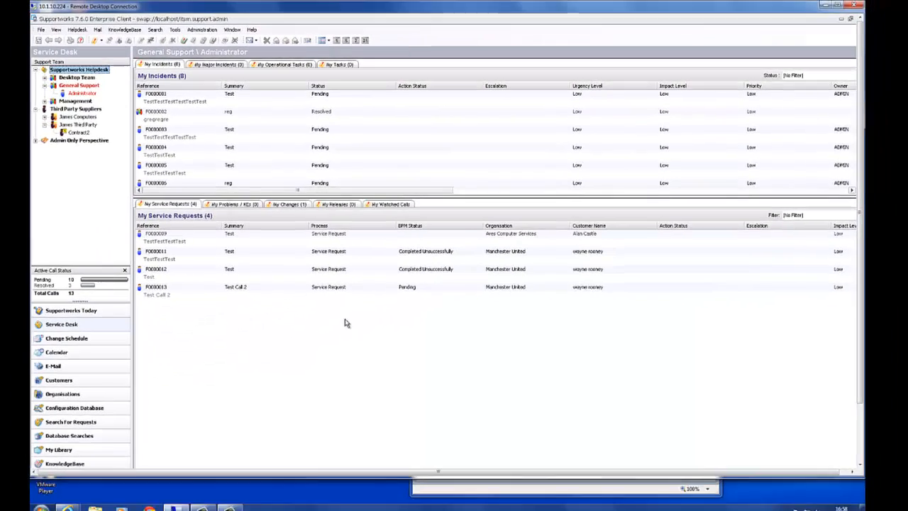
Step: Assign incident F0000001 to Contract2 with the note 'Assigning to 3rd Party', then view Contract2's calls
{"action": "left_click", "coordinate": [195, 101]}
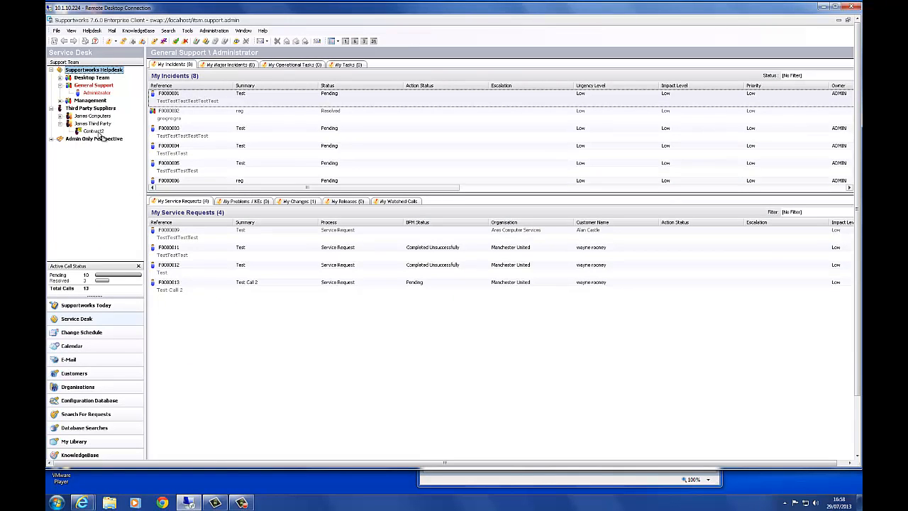
{"action": "left_click_drag", "start_coordinate": [100, 134], "coordinate": [97, 132]}
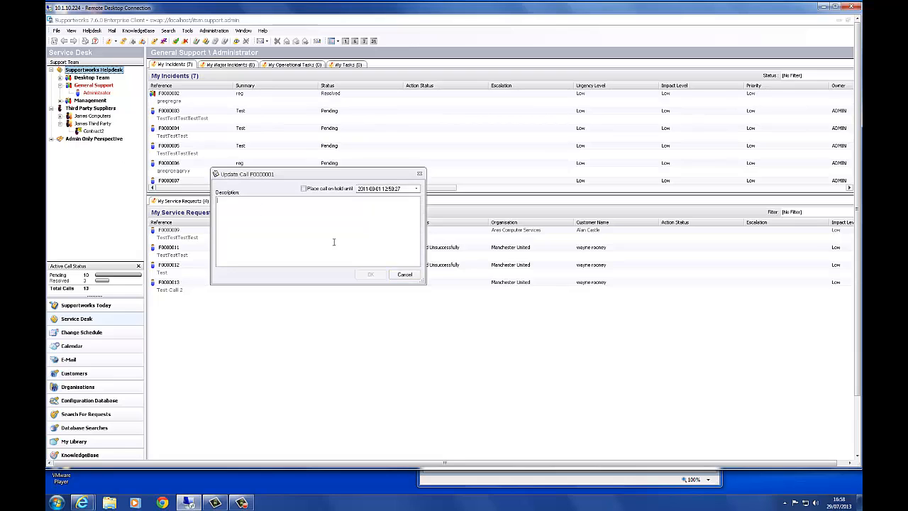
{"action": "type", "text": "Assigning to 3rd Party"}
{"action": "left_click", "coordinate": [372, 275]}
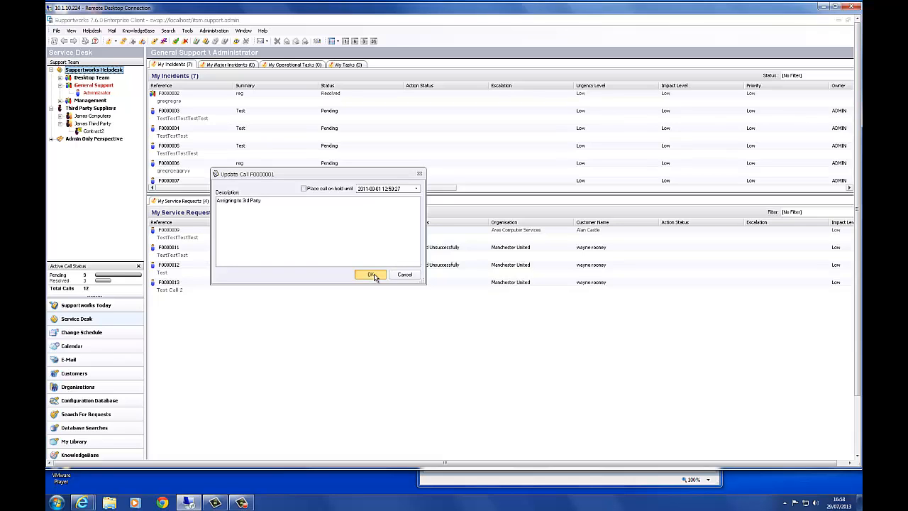
{"action": "left_click", "coordinate": [95, 132]}
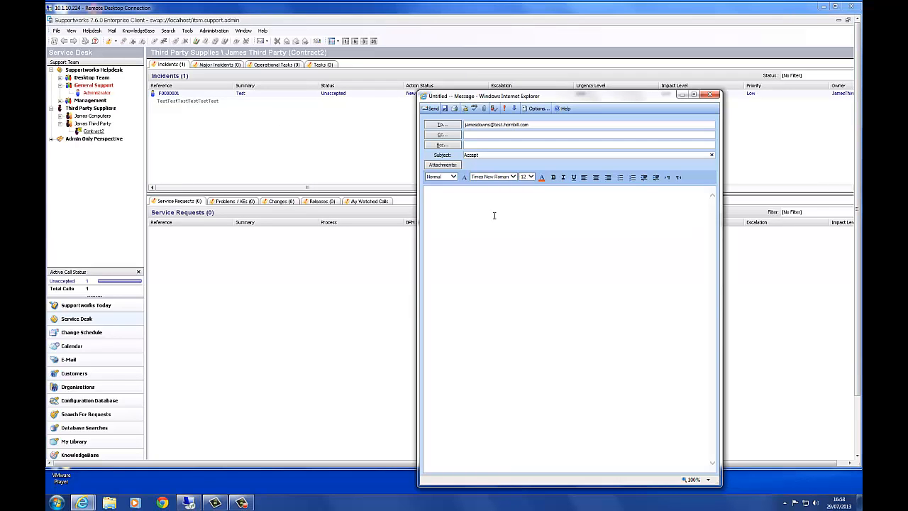
Step: Launch the Database Query Tool from the Hornbill Core Services folder in the Start menu
{"action": "left_click", "coordinate": [486, 156]}
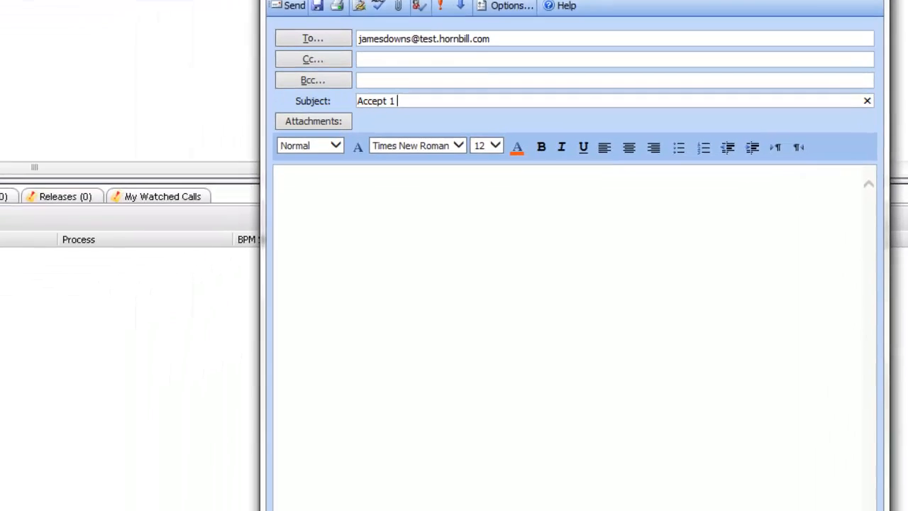
{"action": "key", "text": "super"}
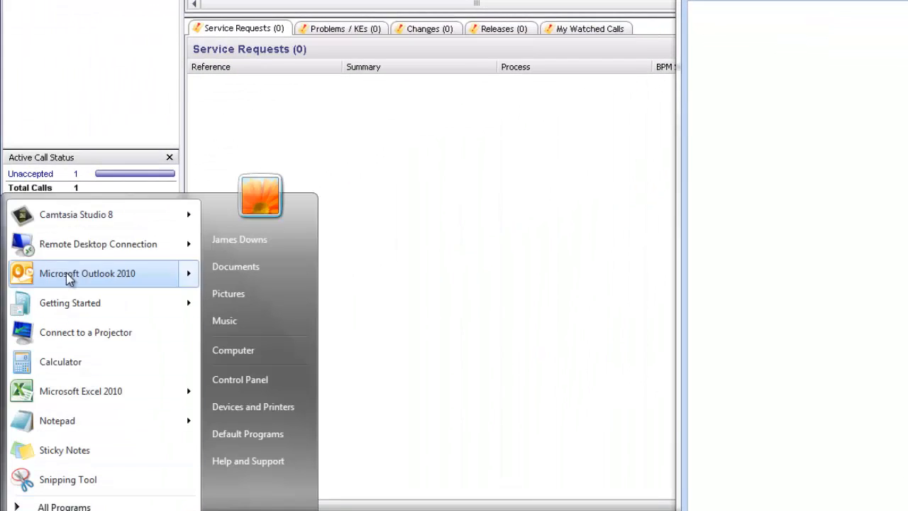
{"action": "left_click", "coordinate": [71, 506]}
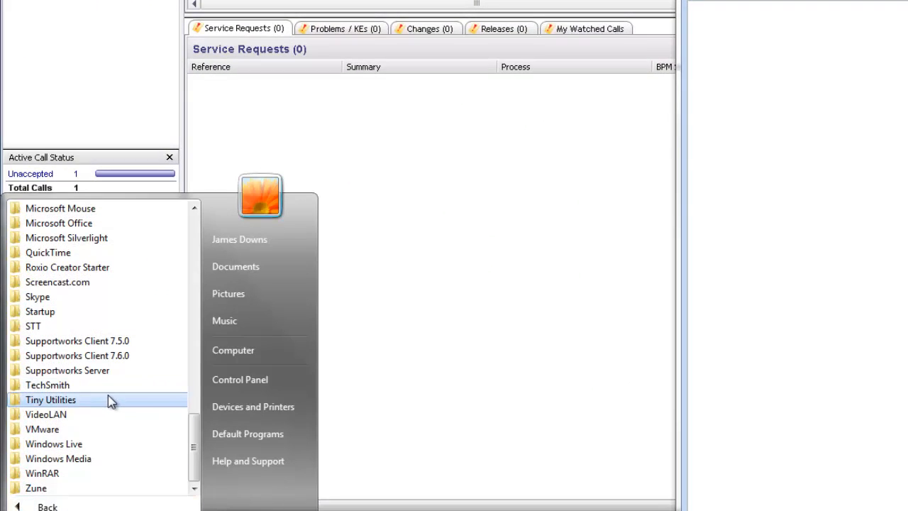
{"action": "left_click", "coordinate": [440, 401]}
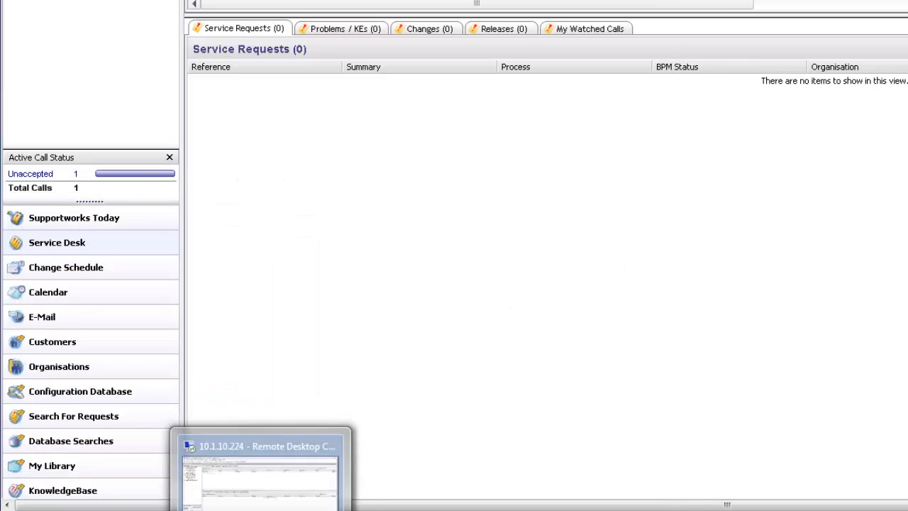
{"action": "scroll", "coordinate": [455, 252], "scroll_direction": "down", "scroll_amount": 3}
{"action": "left_click", "coordinate": [57, 487]}
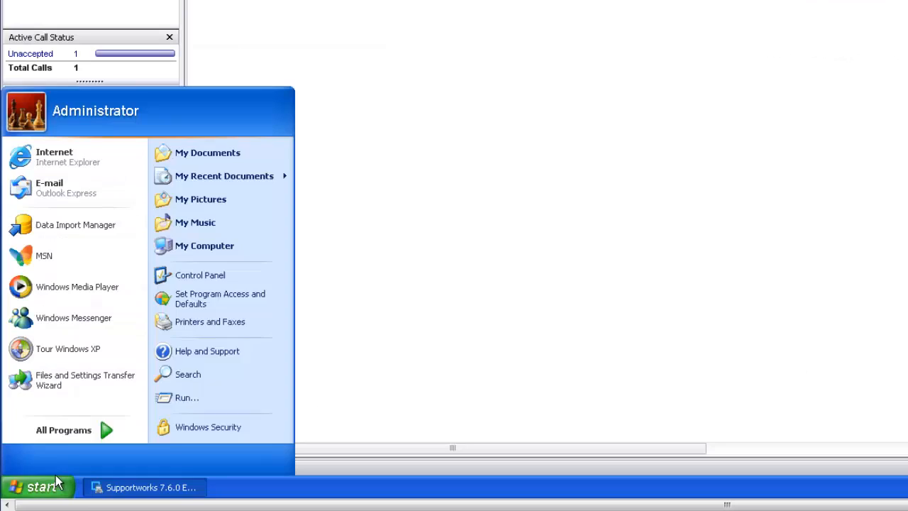
{"action": "left_click", "coordinate": [70, 430]}
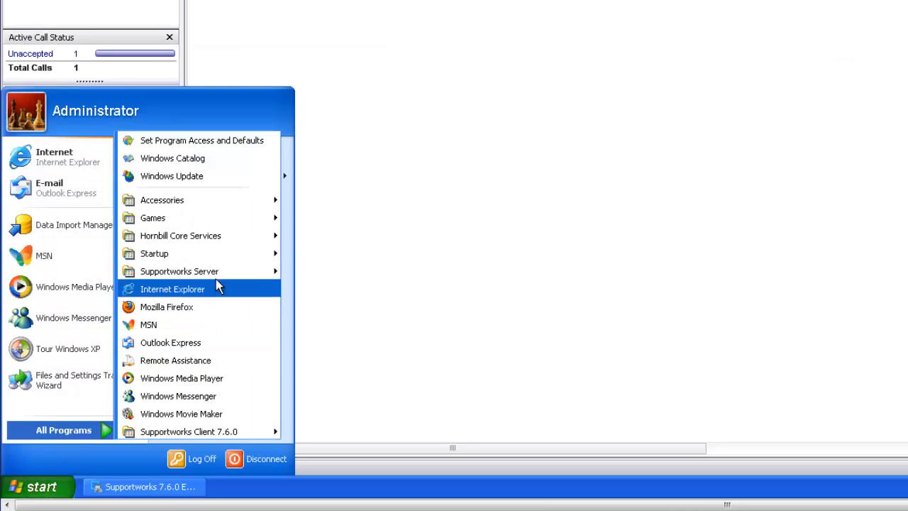
{"action": "mouse_move", "coordinate": [217, 271]}
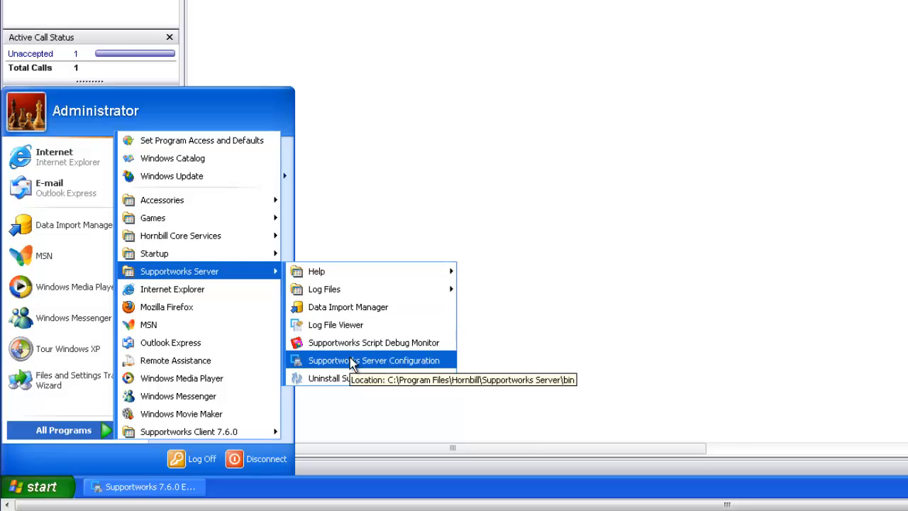
{"action": "mouse_move", "coordinate": [208, 239]}
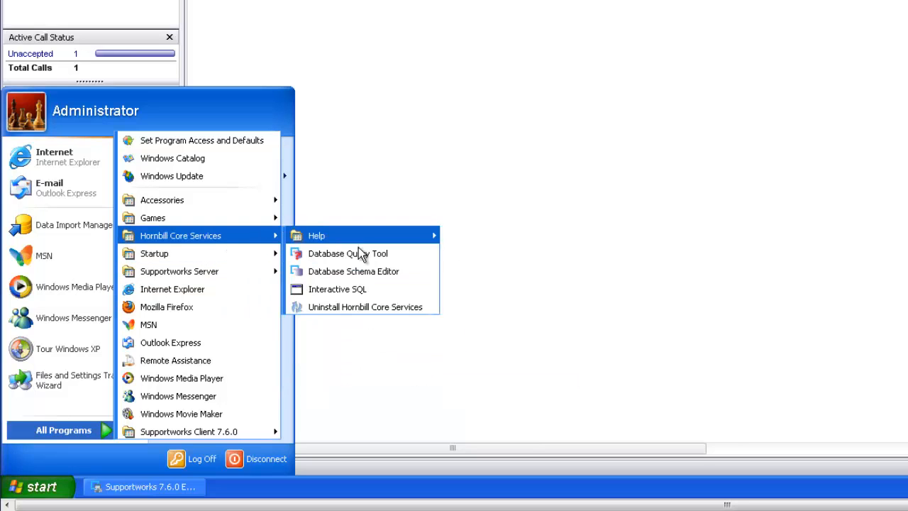
{"action": "left_click", "coordinate": [358, 252]}
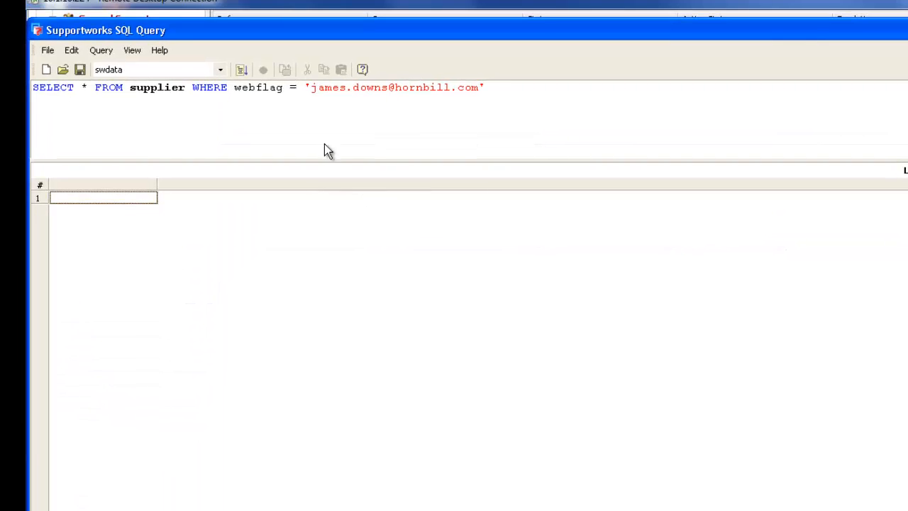
Step: Run SELECT * FROM supplier without the WHERE clause and select JamesThirdParty's company_id cell
{"action": "left_click_drag", "start_coordinate": [490, 91], "coordinate": [187, 107]}
{"action": "key", "text": "Delete"}
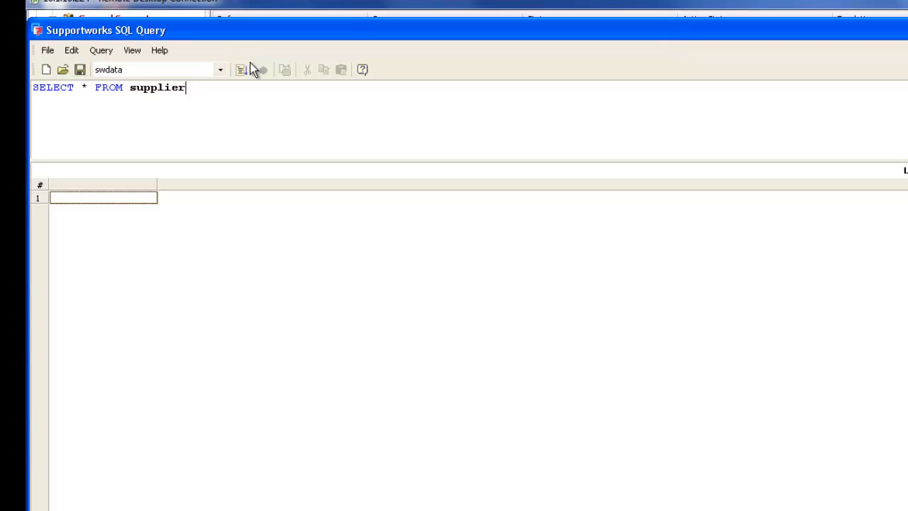
{"action": "left_click", "coordinate": [243, 68]}
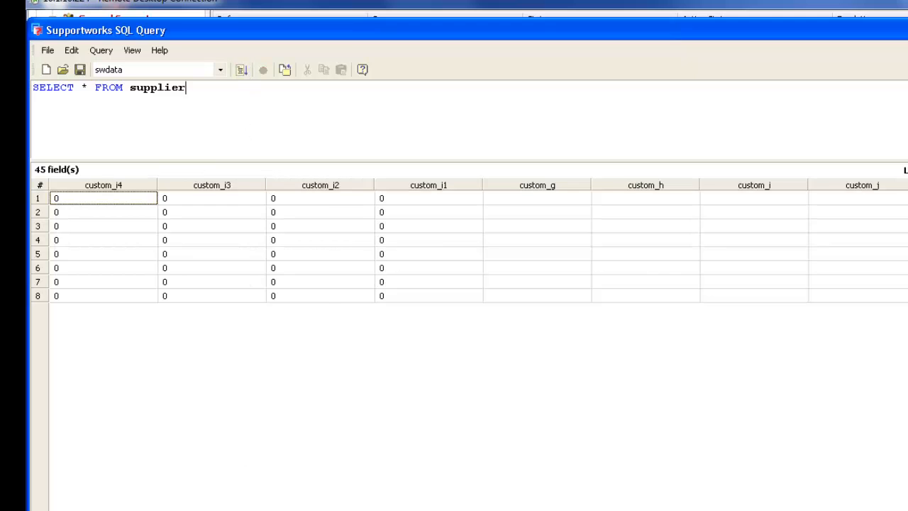
{"action": "scroll", "coordinate": [477, 246], "scroll_direction": "right", "scroll_amount": 10}
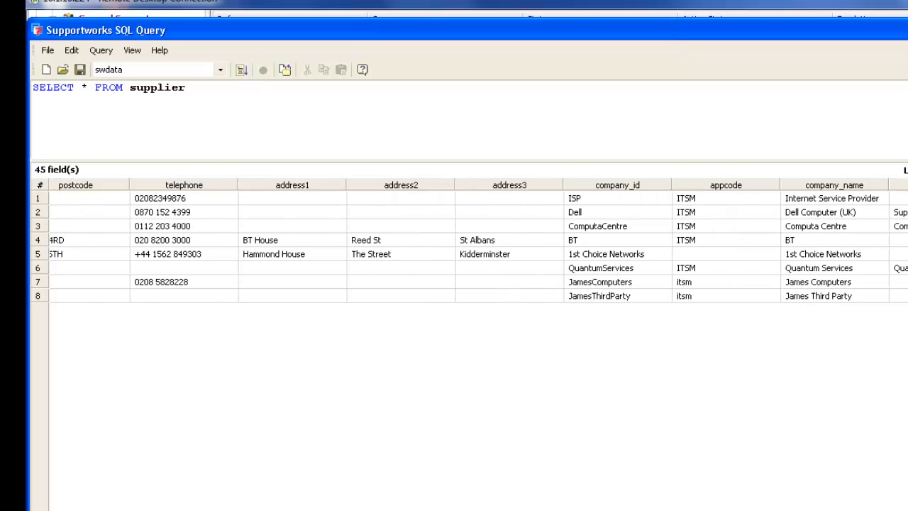
{"action": "scroll", "coordinate": [477, 246], "scroll_direction": "right", "scroll_amount": 5}
{"action": "left_click", "coordinate": [428, 296]}
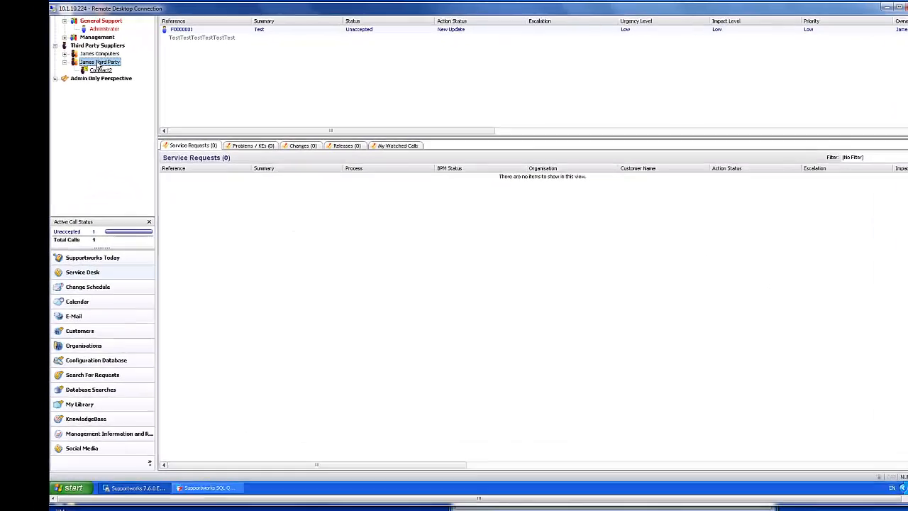
Step: Check James Third Party's supplier details and complete the subject 'Accept 1 James ThirdParty'
{"action": "double_click", "coordinate": [98, 63]}
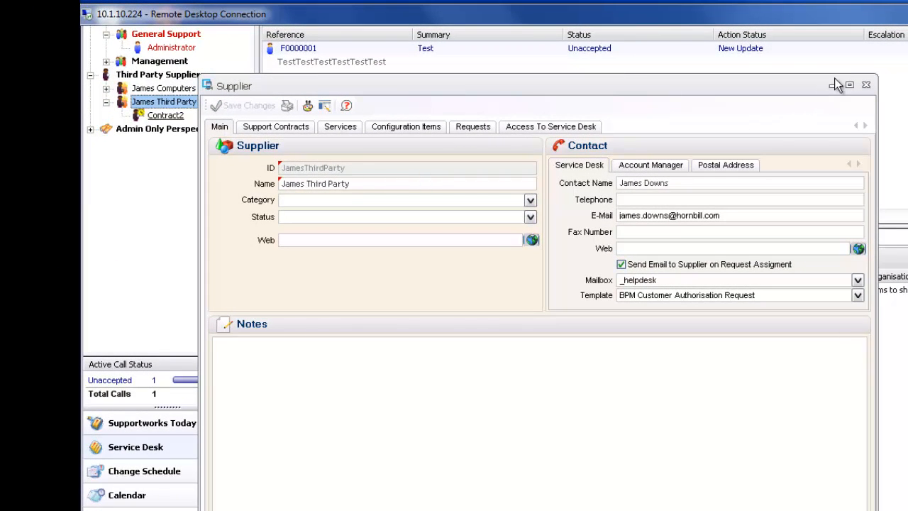
{"action": "left_click", "coordinate": [867, 85]}
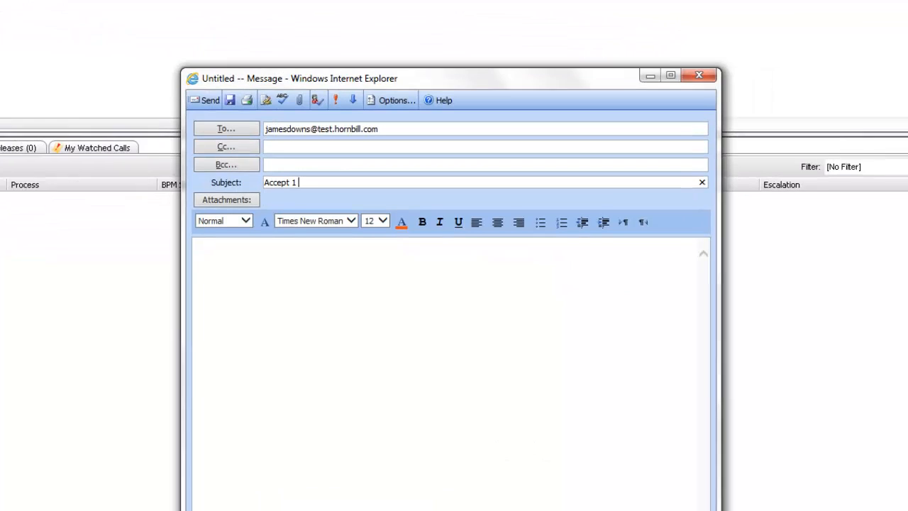
{"action": "type", "text": "ames"}
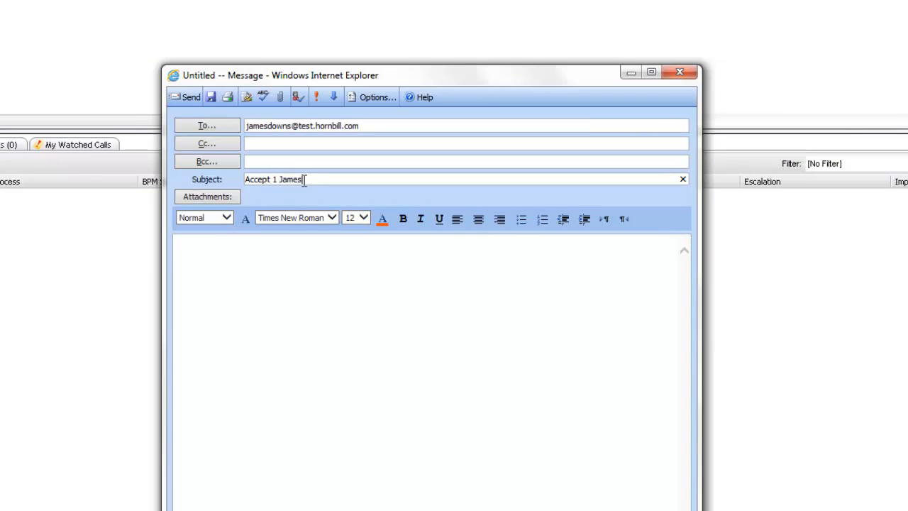
{"action": "type", "text": " ThirdParty"}
Step: Write 'Hi Support, I can confirm that James Third Party accept this call', sign off, and send
{"action": "left_click", "coordinate": [320, 301]}
{"action": "type", "text": "Hi Support,"}
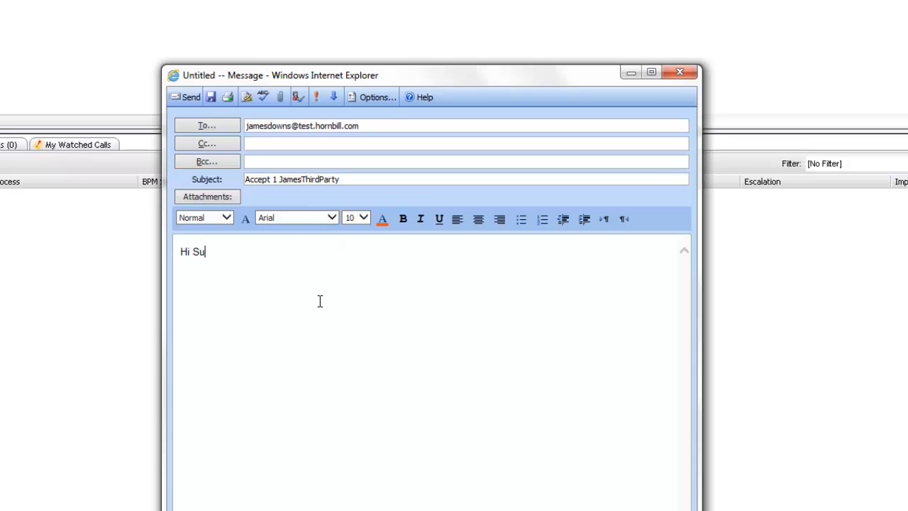
{"action": "key", "text": "Return"}
{"action": "key", "text": "Return"}
{"action": "type", "text": "I can confirm that"}
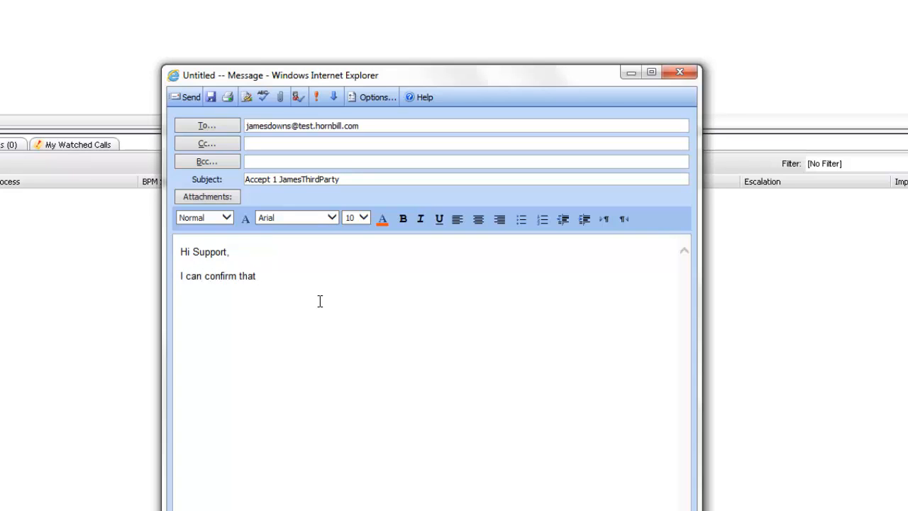
{"action": "type", "text": " James Third Party accept this call.  "}
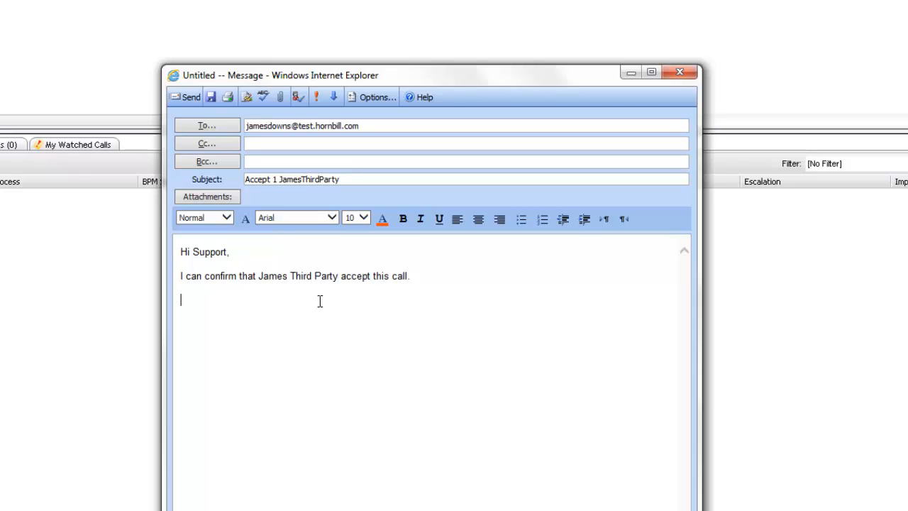
{"action": "type", "text": "Regards"}
{"action": "key", "text": "Return"}
{"action": "type", "text": "James"}
{"action": "left_click", "coordinate": [190, 103]}
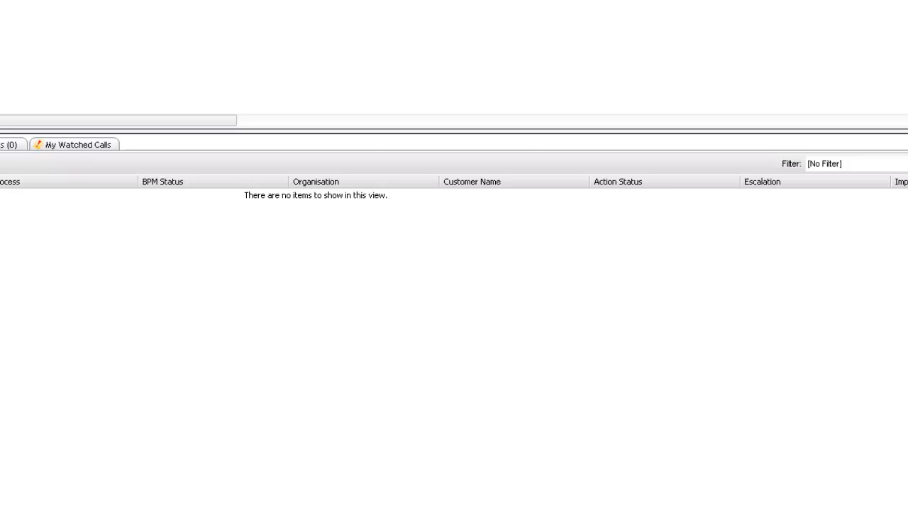
Step: Open a Command Prompt window with Start > Run > cmd
{"action": "left_click", "coordinate": [75, 494]}
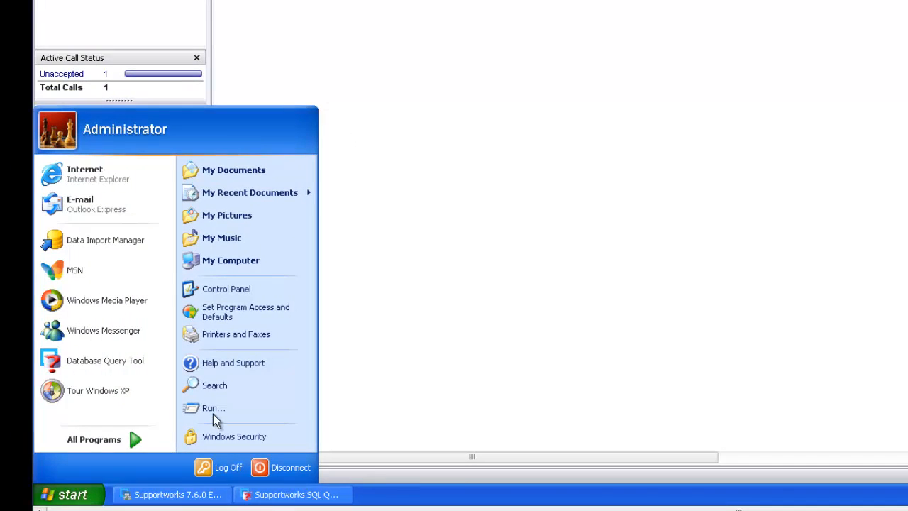
{"action": "left_click", "coordinate": [213, 414]}
{"action": "key", "text": "Return"}
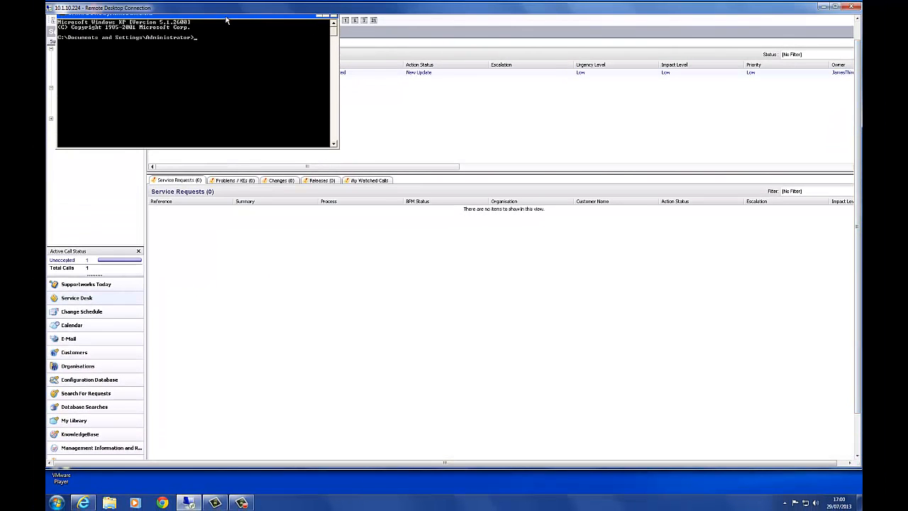
{"action": "left_click_drag", "start_coordinate": [227, 20], "coordinate": [490, 240]}
Step: Change to C:\Program Files\Hornbill\Supportworks Server\bin and run swinternetmc -m _helpdesk -i -v
{"action": "type", "text": "c"}
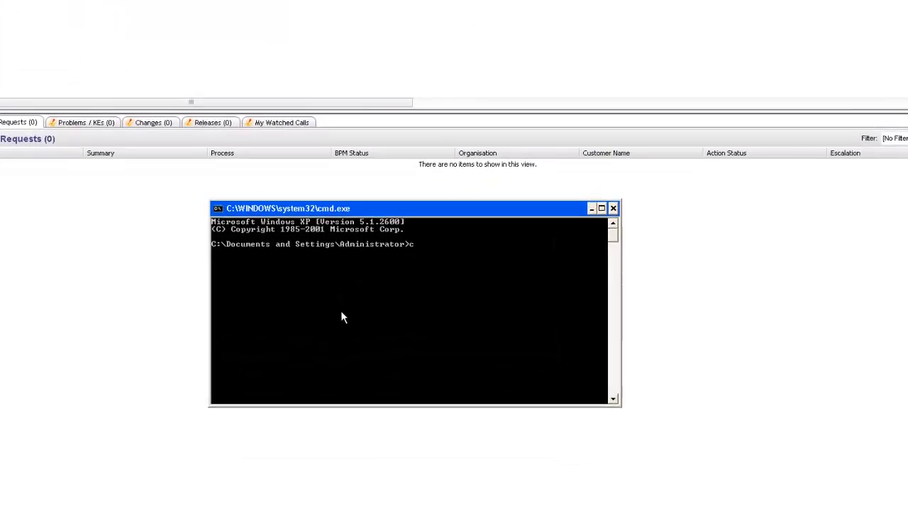
{"action": "type", "text": "d C:\\program files\\h"}
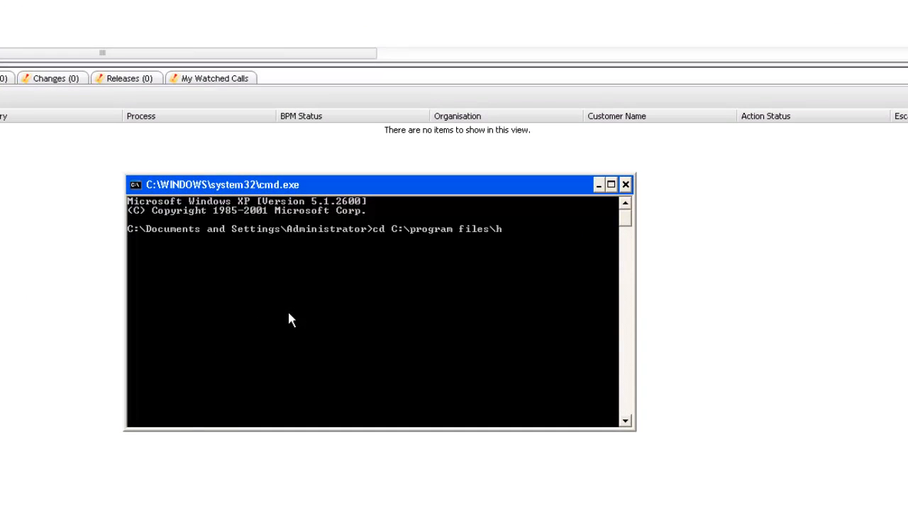
{"action": "type", "text": "ornbill\\supportwork"}
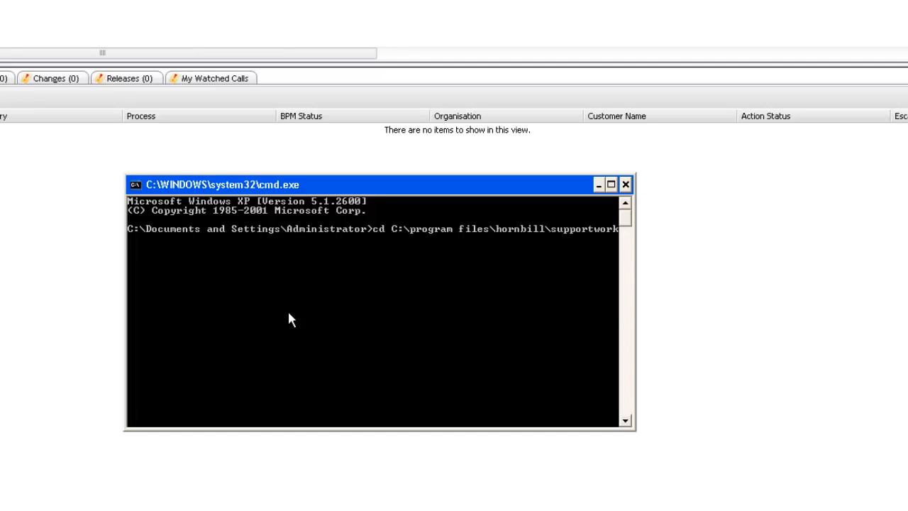
{"action": "type", "text": "s server\bin"}
{"action": "key", "text": "Return"}
{"action": "type", "text": "swintere"}
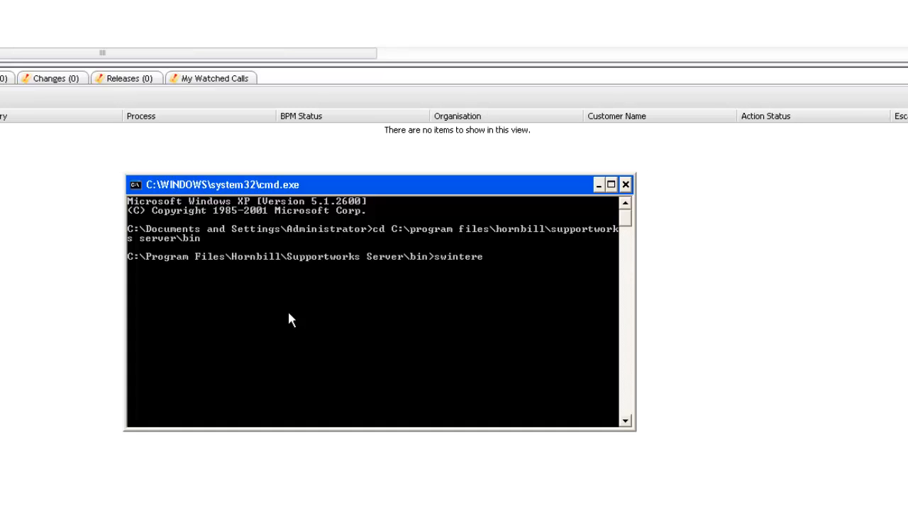
{"action": "type", "text": "netmc -m _ghe"}
{"action": "key", "text": "BackSpace"}
{"action": "key", "text": "BackSpace"}
{"action": "type", "text": "e"}
{"action": "type", "text": "elpdesk -i -v"}
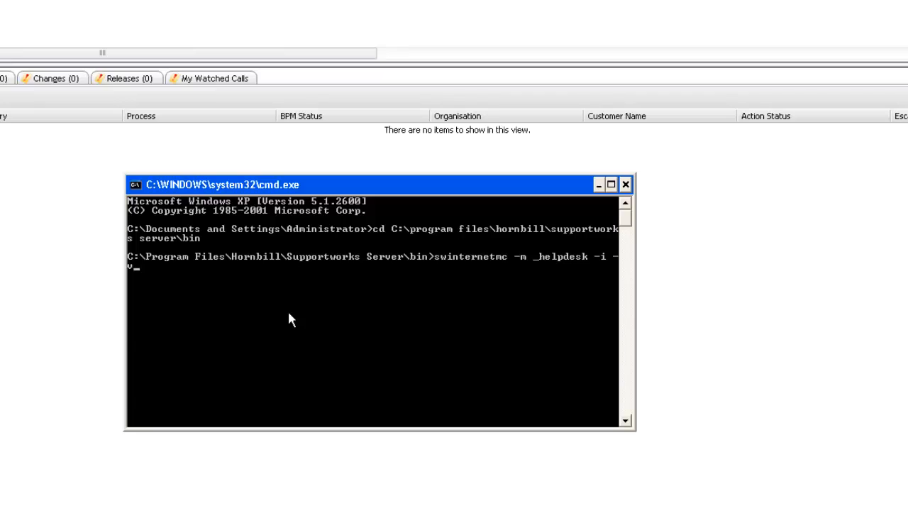
{"action": "key", "text": "Return"}
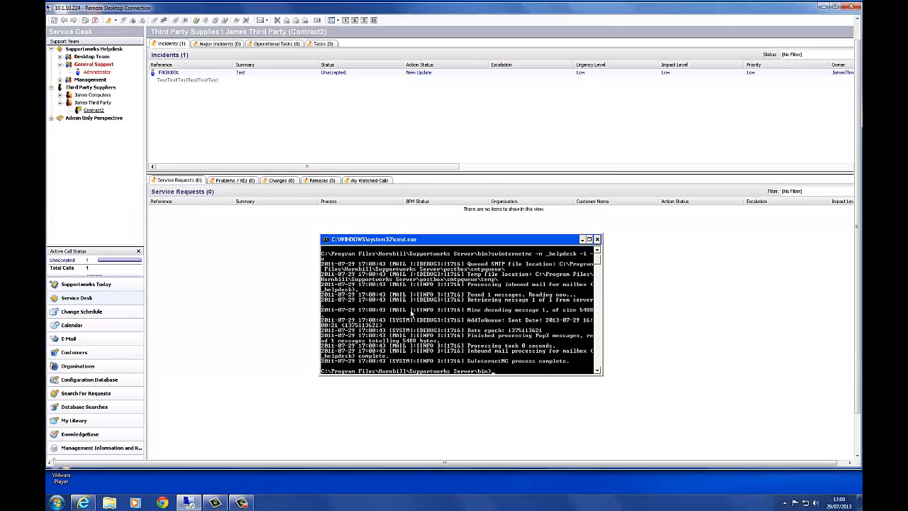
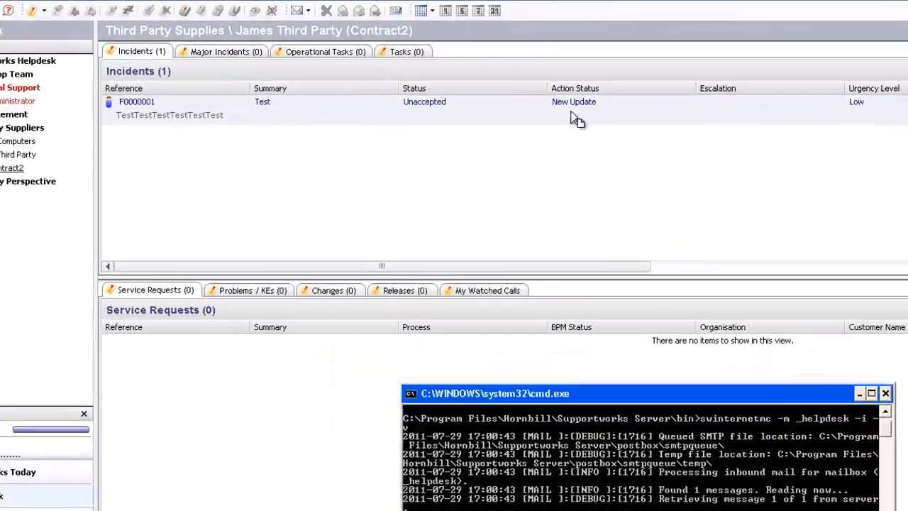
Step: Open incident F0000001 and review auto-responder diary entry 005 in its call diary
{"action": "left_click", "coordinate": [432, 82]}
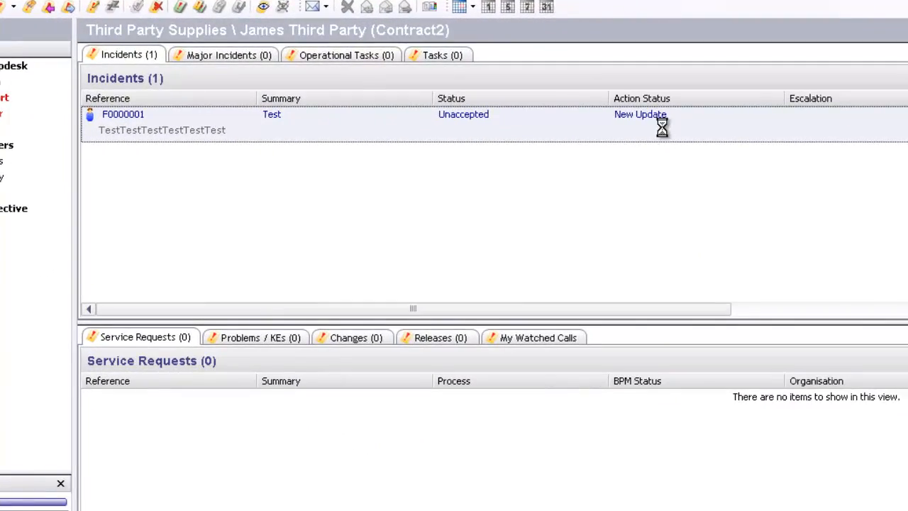
{"action": "double_click", "coordinate": [660, 119]}
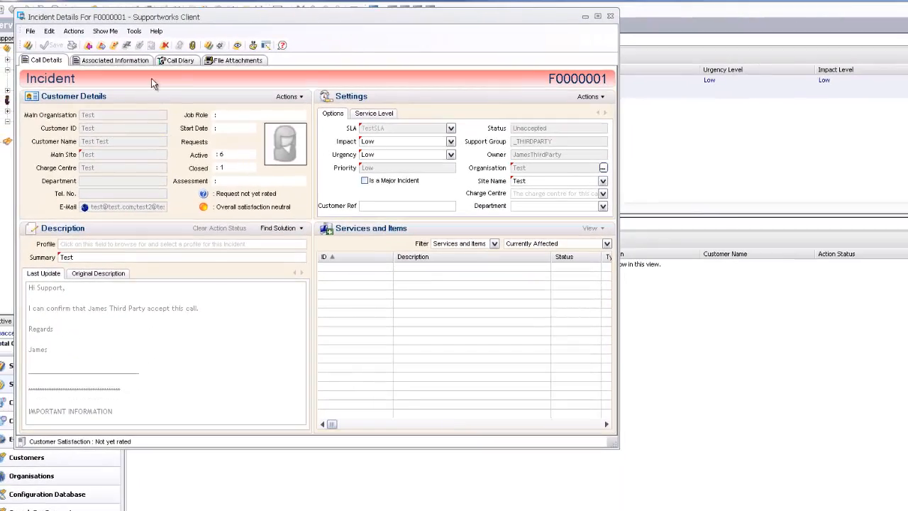
{"action": "left_click", "coordinate": [181, 61]}
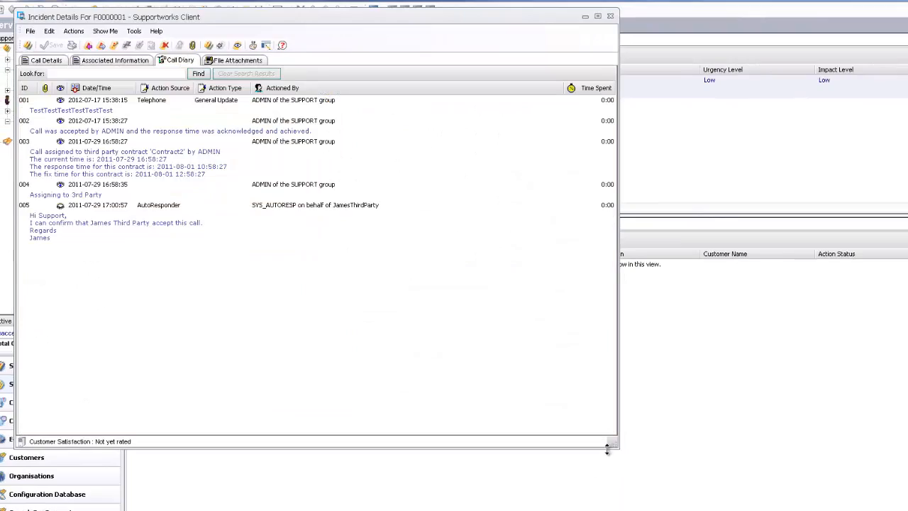
{"action": "left_click_drag", "start_coordinate": [605, 440], "coordinate": [875, 510]}
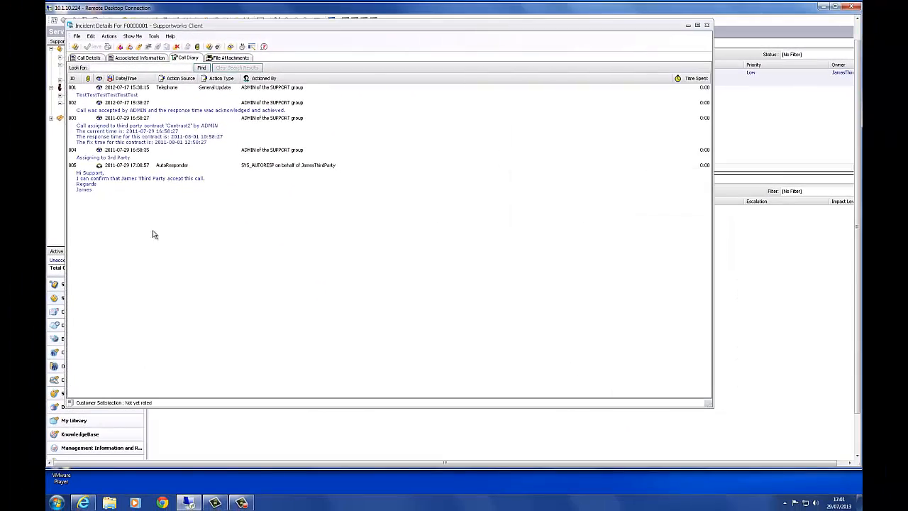
{"action": "left_click", "coordinate": [97, 228]}
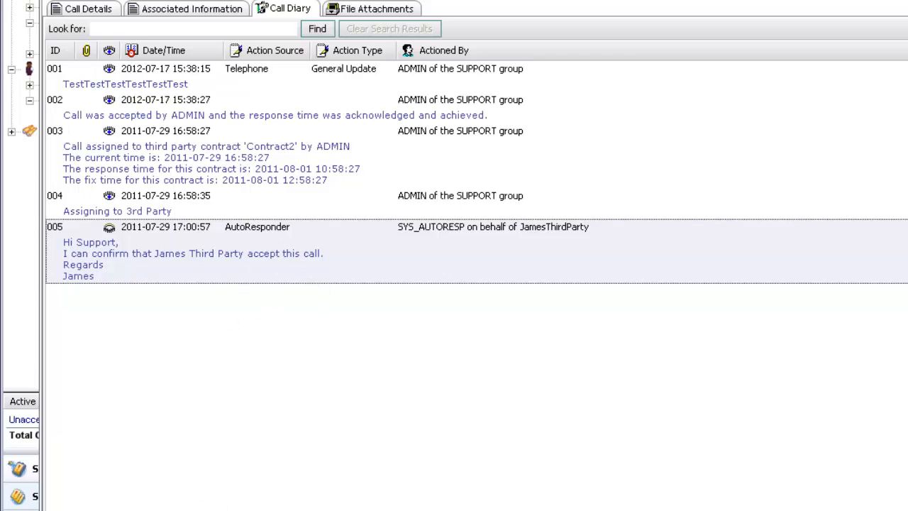
{"action": "right_click", "coordinate": [344, 453]}
{"action": "left_click", "coordinate": [211, 357]}
{"action": "left_click", "coordinate": [103, 12]}
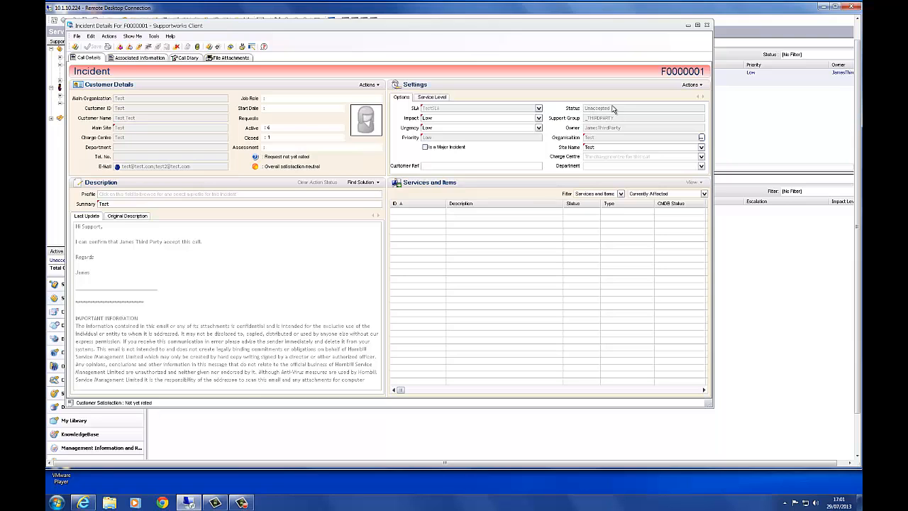
{"action": "left_click", "coordinate": [707, 27]}
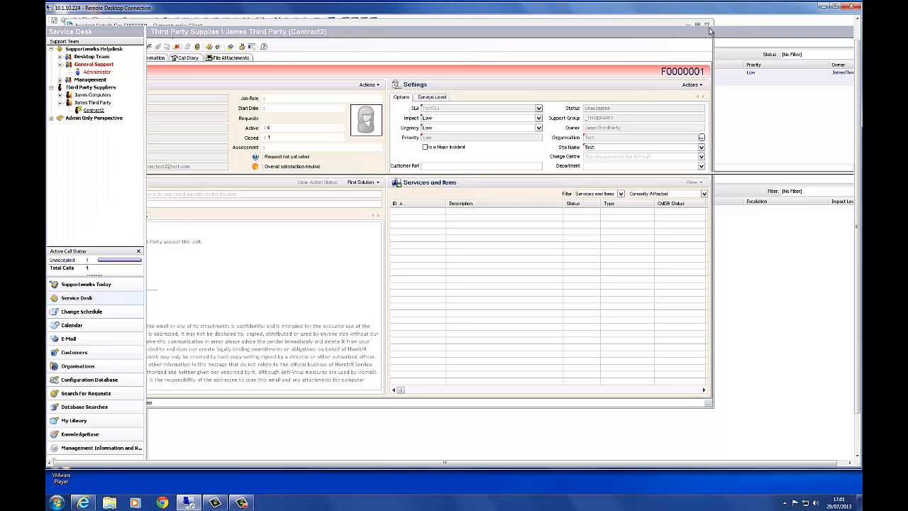
Step: Accept call F0000001 through the enlarged Accept Call form
{"action": "right_click", "coordinate": [300, 79]}
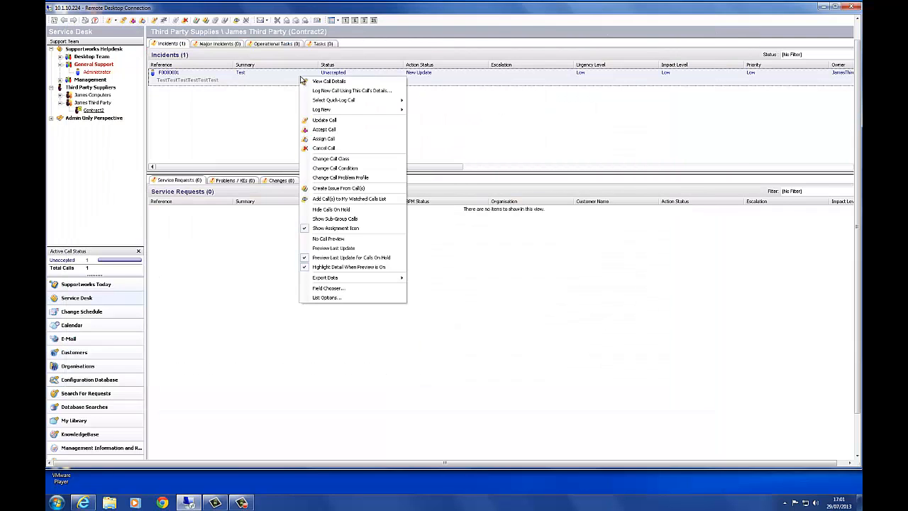
{"action": "left_click", "coordinate": [323, 129]}
{"action": "left_click_drag", "start_coordinate": [240, 154], "coordinate": [540, 324]}
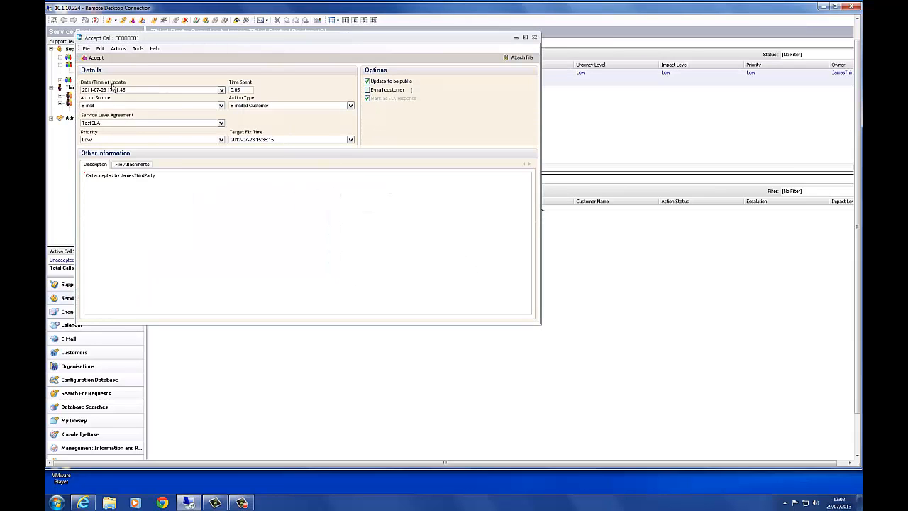
{"action": "left_click", "coordinate": [99, 57]}
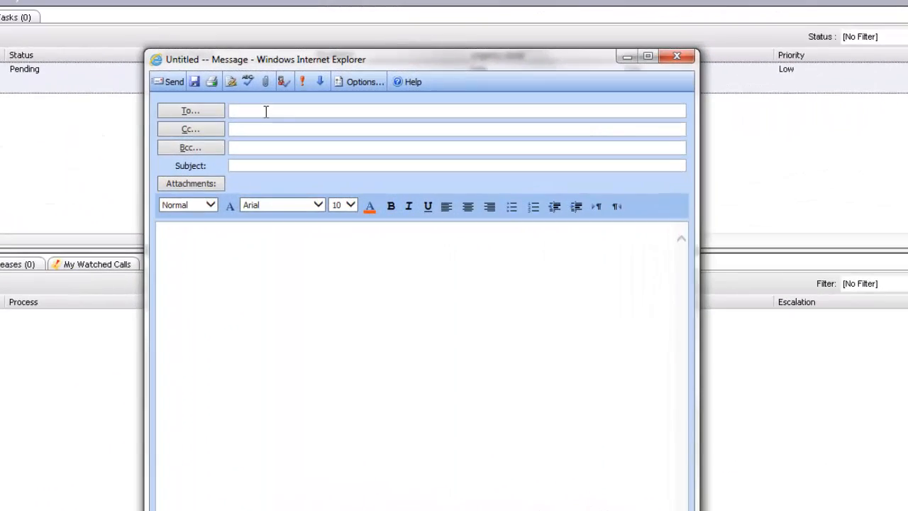
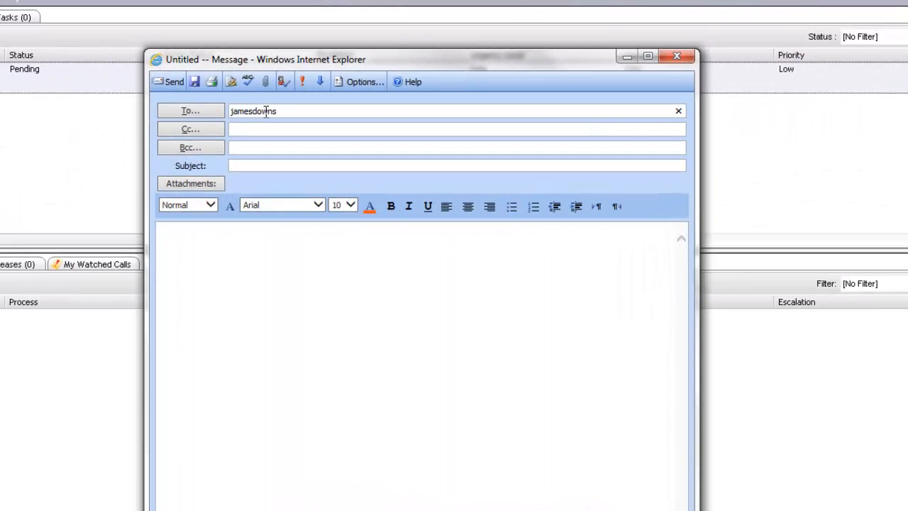
Step: Address the e-mail to the third party's address with subject 'Update 1 JamesThirdParty'
{"action": "left_click", "coordinate": [284, 168]}
{"action": "type", "text": "Update "}
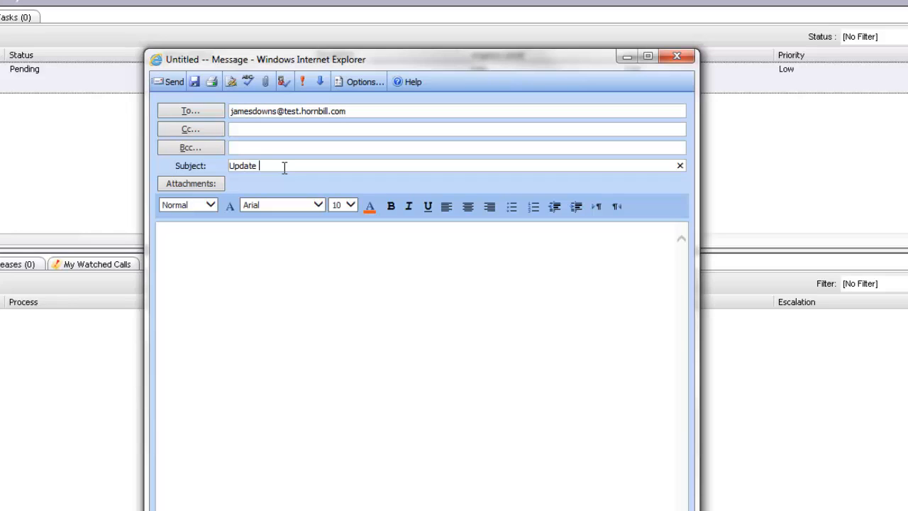
{"action": "type", "text": "1 JamesThirdP{arty"}
{"action": "key", "text": "BackSpace"}
{"action": "key", "text": "BackSpace"}
{"action": "type", "text": "ar"}
Step: Write 'Hi Support, I can confirm that we are awaiting parts currently.', sign off, and send
{"action": "left_click", "coordinate": [308, 253]}
{"action": "type", "text": "Hi "}
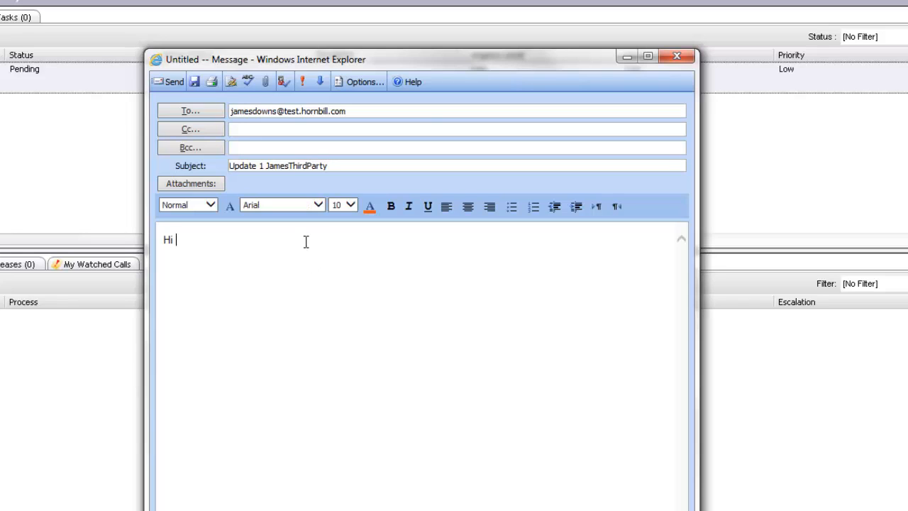
{"action": "type", "text": "Support,"}
{"action": "type", "text": "I can confirm that "}
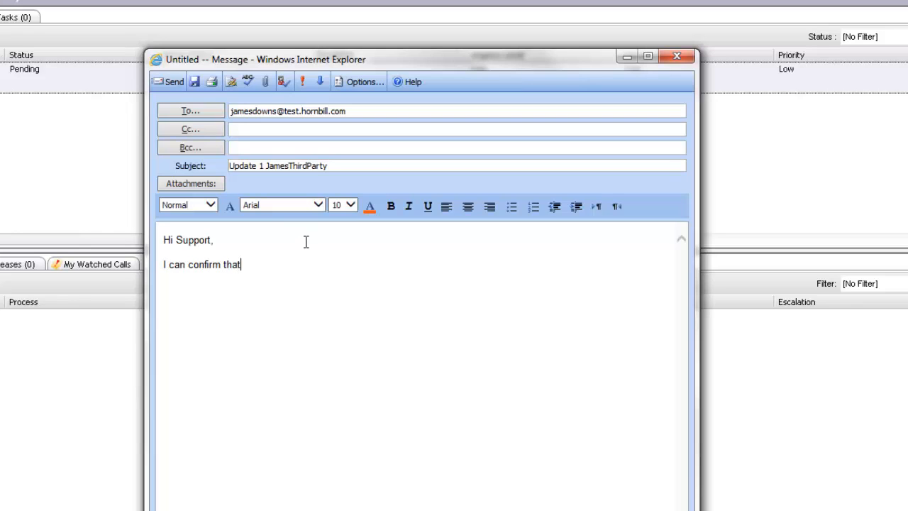
{"action": "type", "text": "we are awaiting parts currentl"}
{"action": "key", "text": "BackSpace"}
{"action": "key", "text": "BackSpace"}
{"action": "key", "text": "BackSpace"}
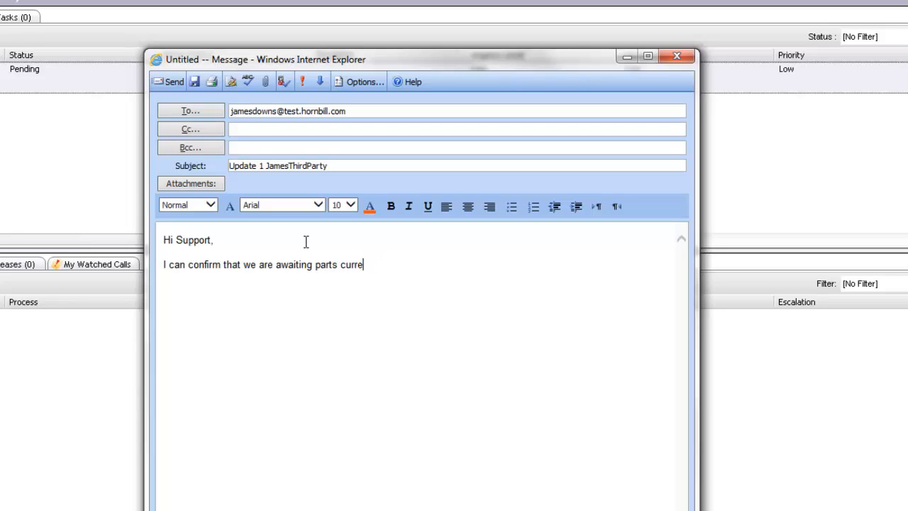
{"action": "type", "text": "ntly."}
{"action": "key", "text": "Return"}
{"action": "key", "text": "Return"}
{"action": "type", "text": "James."}
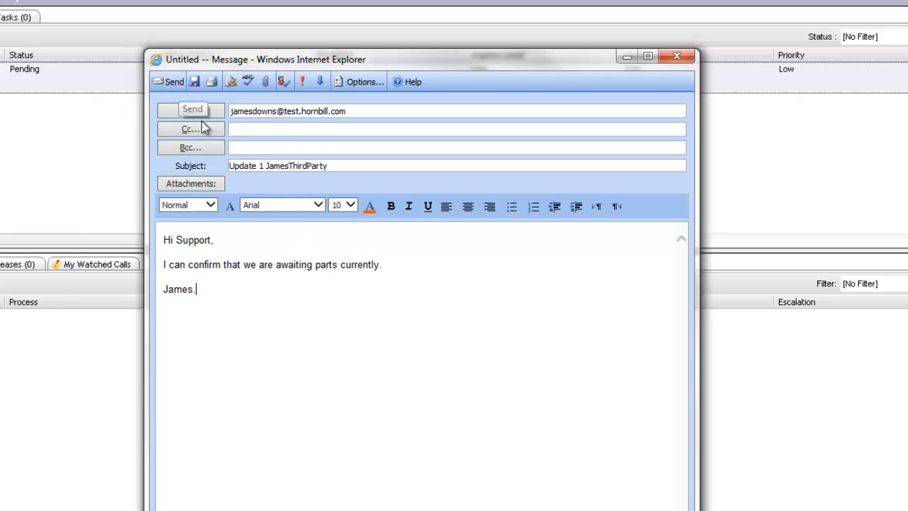
{"action": "left_click", "coordinate": [171, 89]}
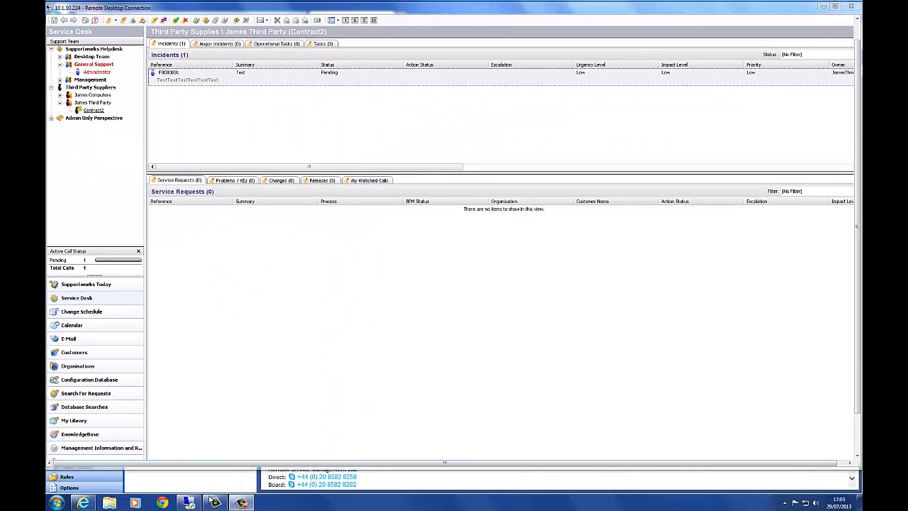
Step: Rerun the recalled swinternetmc command in Command Prompt to fetch the update e-mail
{"action": "left_click", "coordinate": [191, 502]}
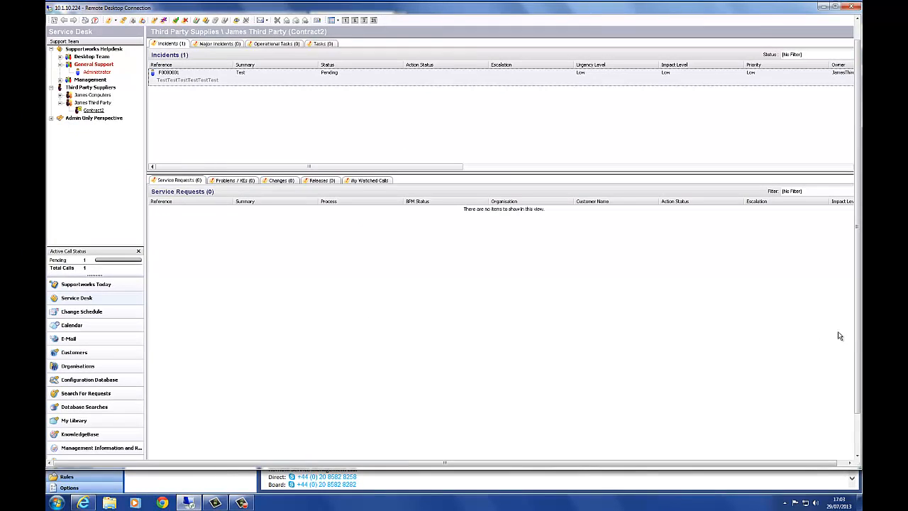
{"action": "left_click_drag", "start_coordinate": [857, 331], "coordinate": [857, 372]}
{"action": "left_click", "coordinate": [259, 453]}
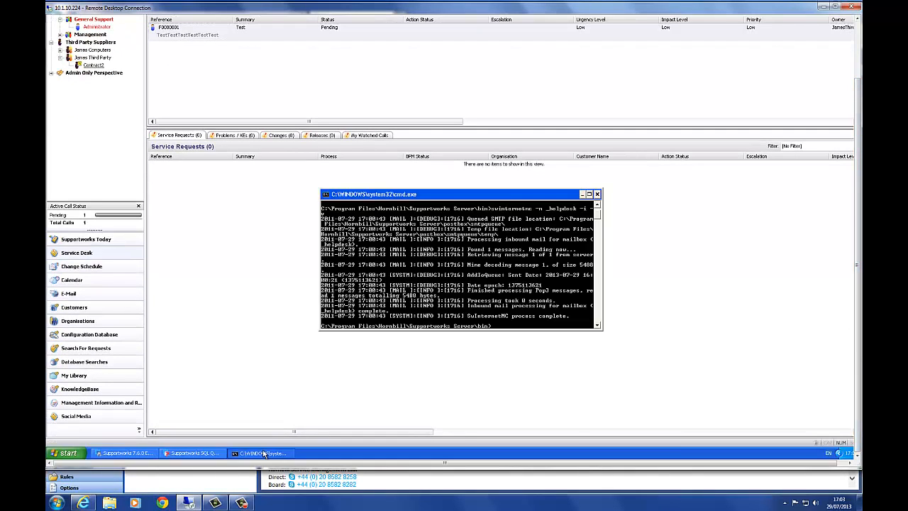
{"action": "left_click_drag", "start_coordinate": [858, 213], "coordinate": [854, 135]}
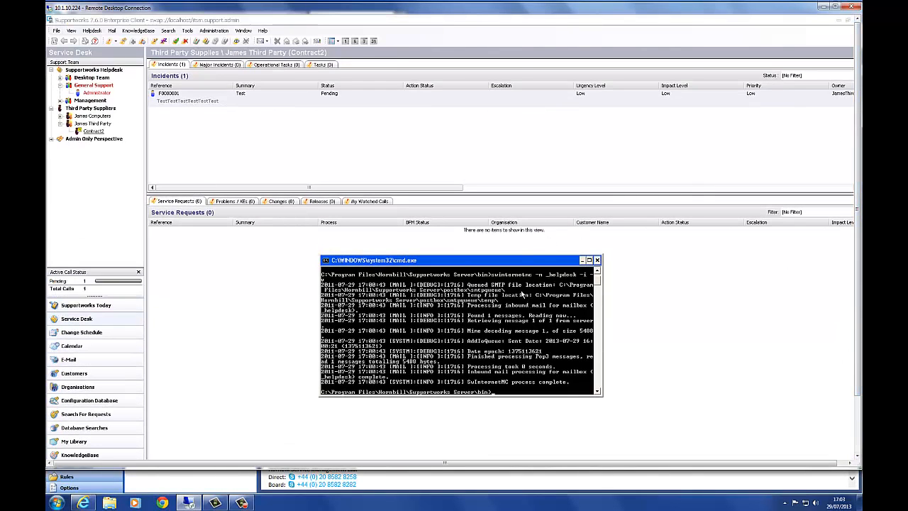
{"action": "key", "text": "Up"}
{"action": "key", "text": "Return"}
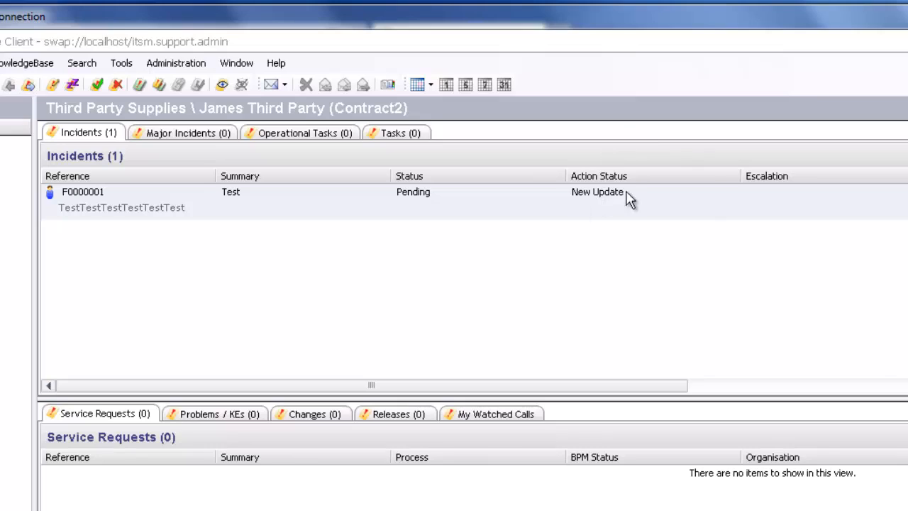
{"action": "left_click", "coordinate": [594, 205]}
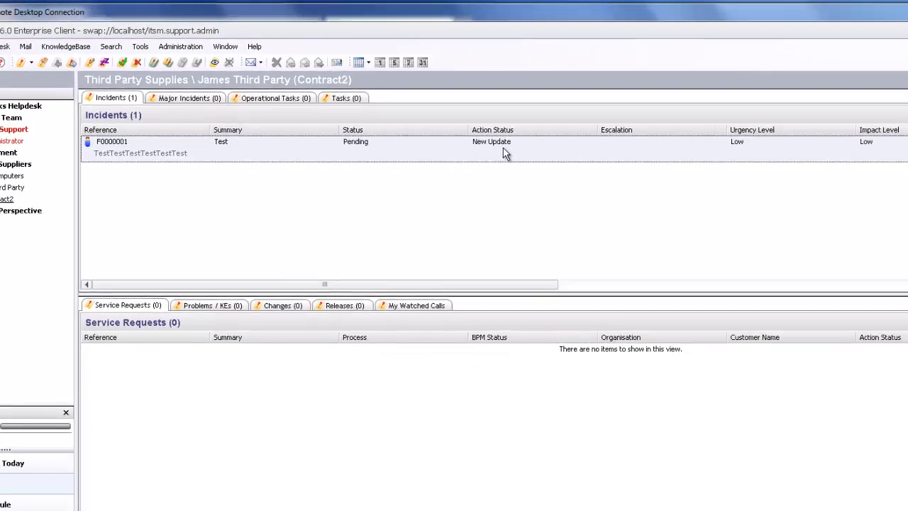
{"action": "double_click", "coordinate": [595, 204]}
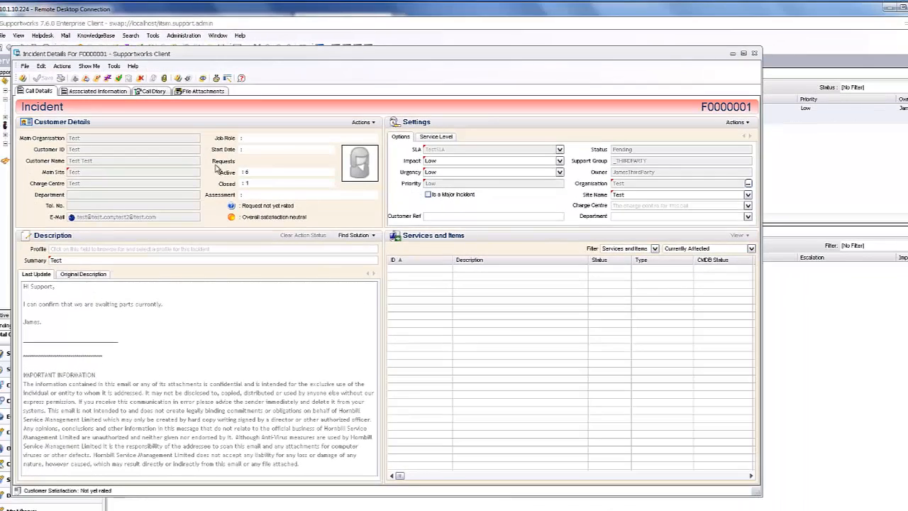
{"action": "left_click", "coordinate": [158, 91]}
{"action": "left_click", "coordinate": [140, 285]}
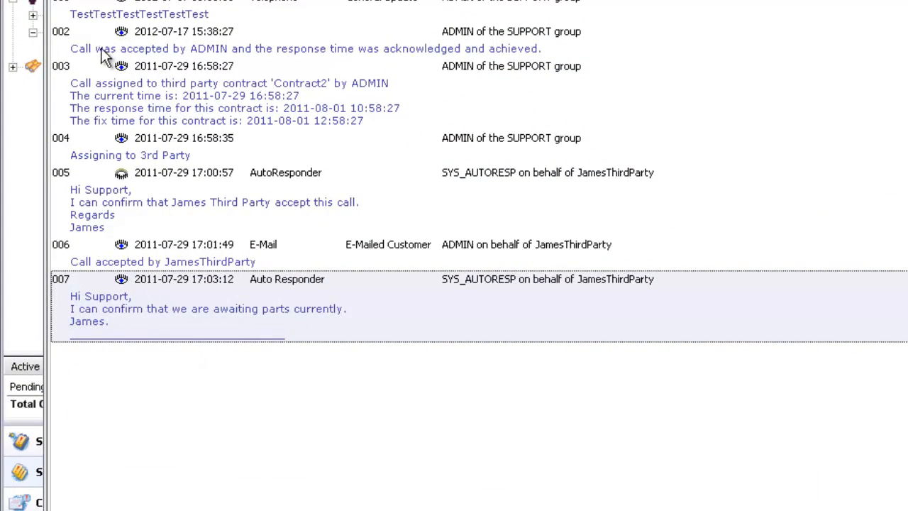
{"action": "left_click", "coordinate": [85, 1]}
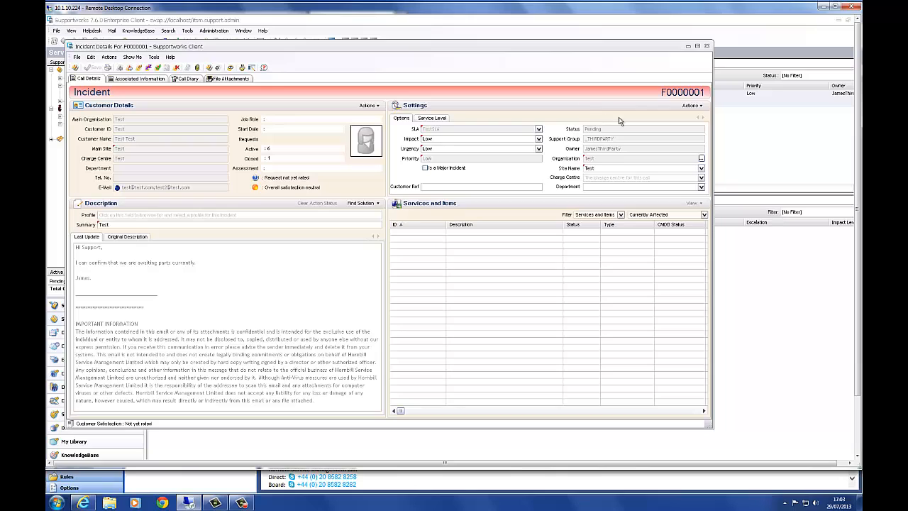
{"action": "left_click", "coordinate": [707, 46]}
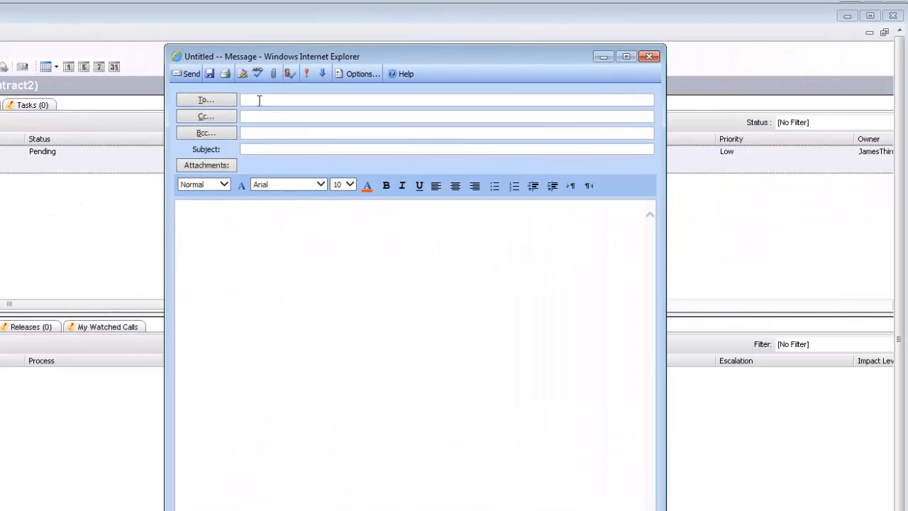
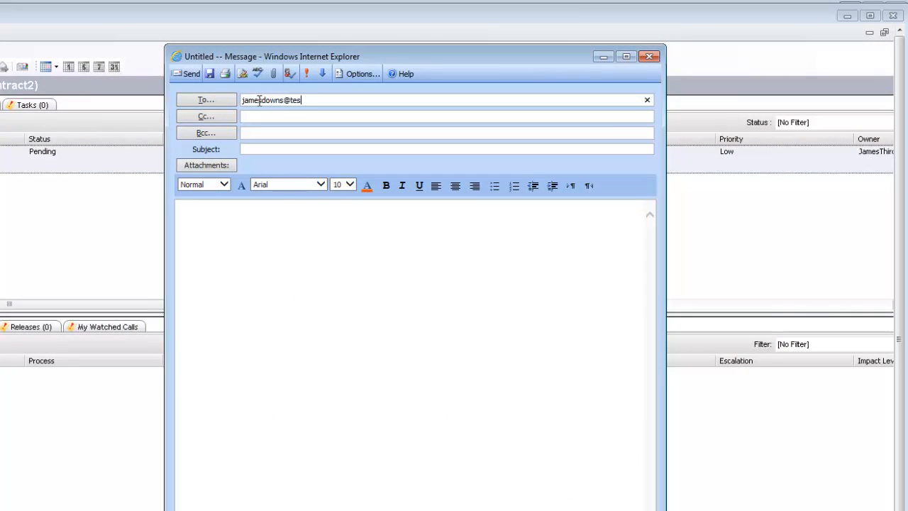
Step: Address the e-mail to the third party's address with subject 'Resolve 1 JamesThirdParty'
{"action": "left_click", "coordinate": [297, 150]}
{"action": "type", "text": "Res"}
{"action": "type", "text": "olve 1 "}
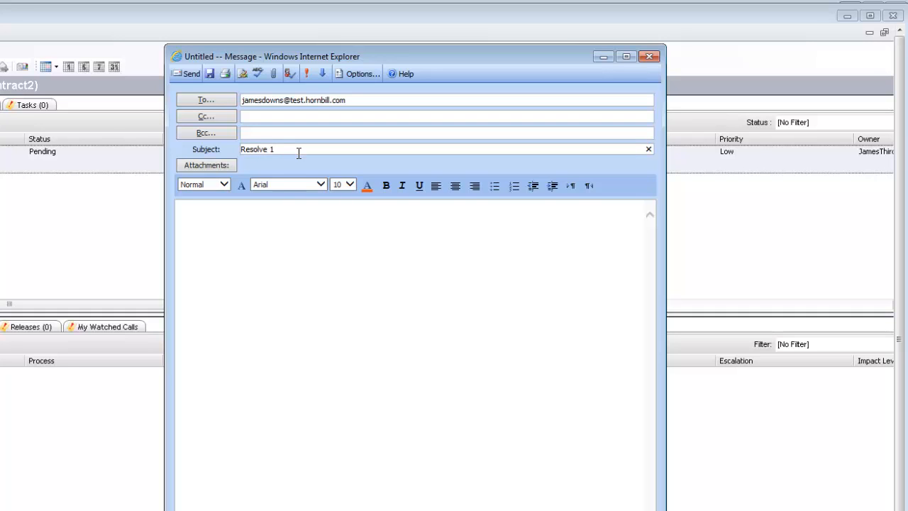
{"action": "type", "text": "JamesThirdParty"}
Step: Write 'We have contacted the end user and supplied the relevant parts. Call can be closed.', sign 'Regards', and send
{"action": "left_click", "coordinate": [345, 284]}
{"action": "type", "text": "Hi Support,"}
{"action": "key", "text": "Return"}
{"action": "type", "text": "I can confirm we hav"}
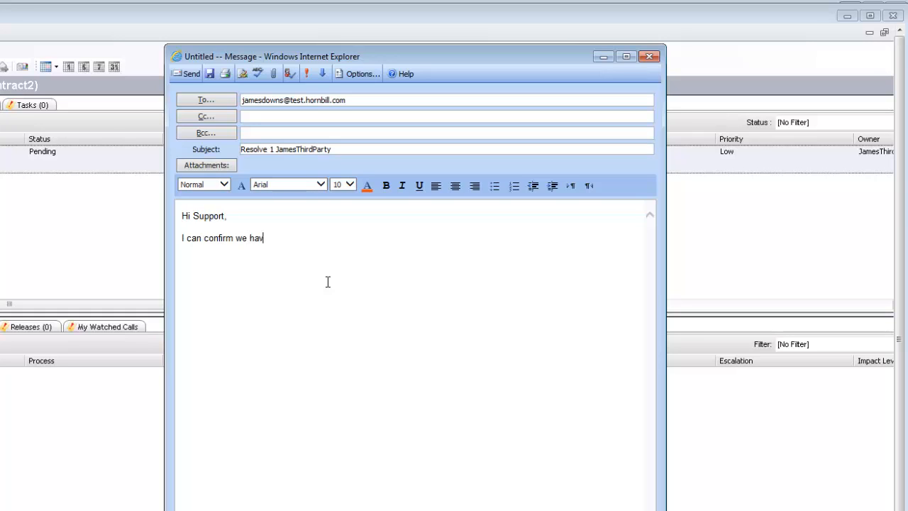
{"action": "type", "text": "e contacted the end user and and"}
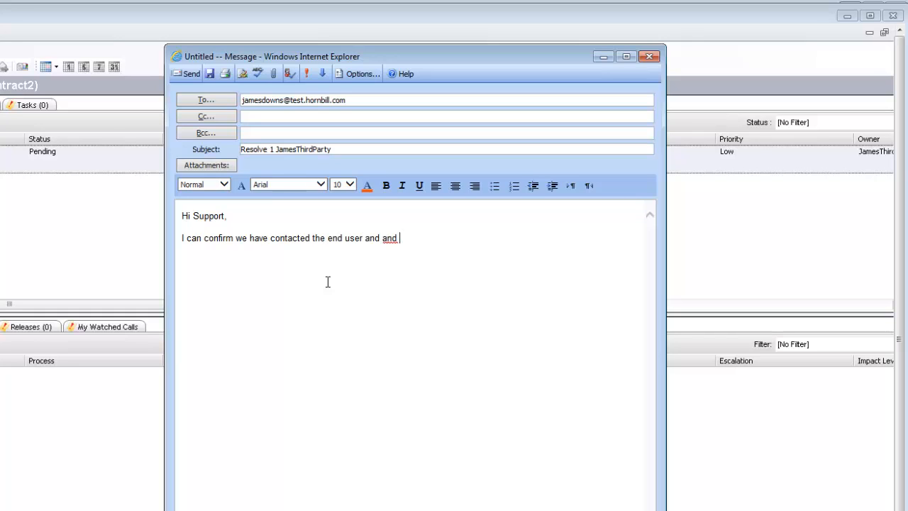
{"action": "key", "text": "BackSpace"}
{"action": "key", "text": "BackSpace"}
{"action": "key", "text": "BackSpace"}
{"action": "key", "text": "BackSpace"}
{"action": "type", "text": "supplied the relevant "}
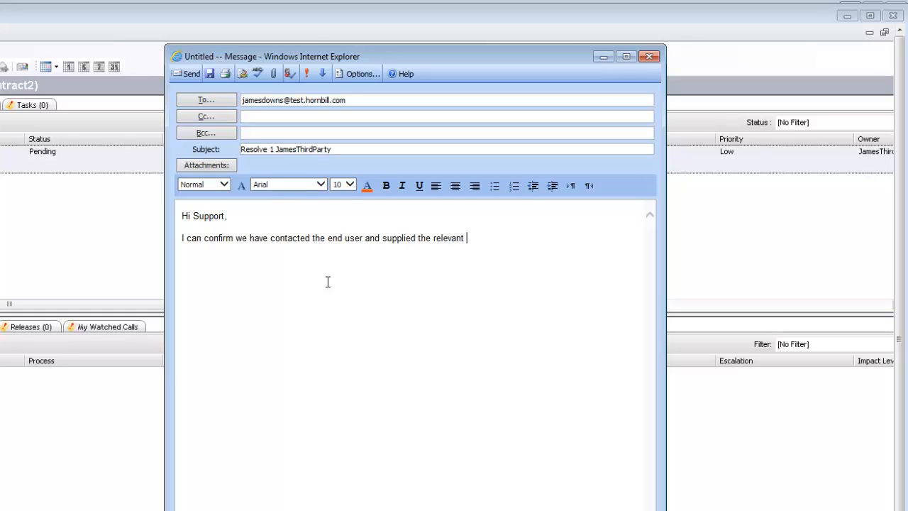
{"action": "type", "text": "parts.  Call can be closed."}
{"action": "key", "text": "Return"}
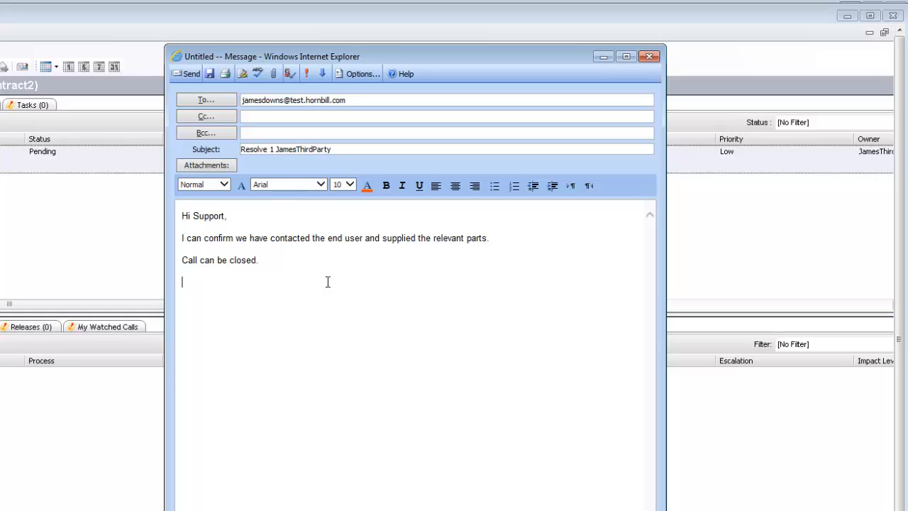
{"action": "type", "text": "Regards"}
{"action": "key", "text": "Return"}
{"action": "type", "text": "James"}
{"action": "left_click", "coordinate": [190, 77]}
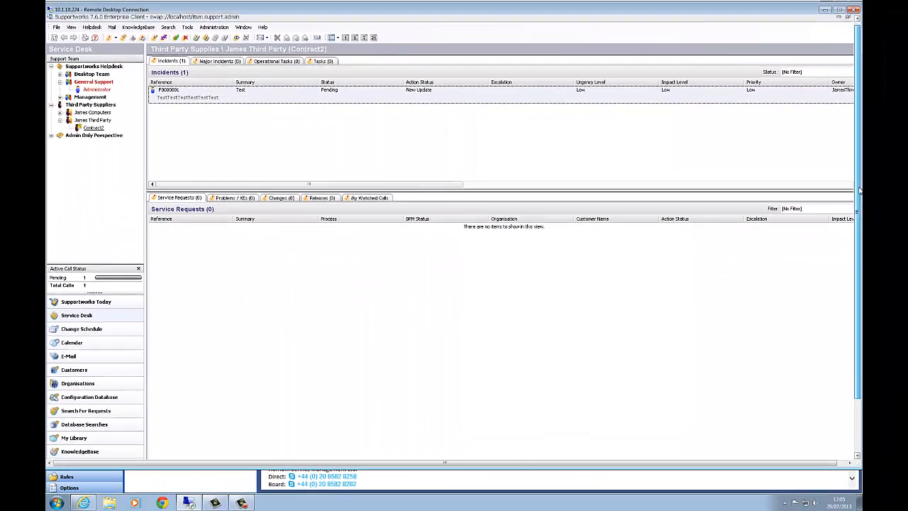
{"action": "mouse_move", "coordinate": [859, 190]}
{"action": "left_mouse_down"}
{"action": "mouse_move", "coordinate": [859, 248]}
{"action": "mouse_move", "coordinate": [859, 174]}
{"action": "left_mouse_up"}
{"action": "left_click", "coordinate": [245, 453]}
Step: Recall and rerun the swinternetmc command to pick up the Resolve e-mail
{"action": "left_click_drag", "start_coordinate": [444, 262], "coordinate": [408, 172]}
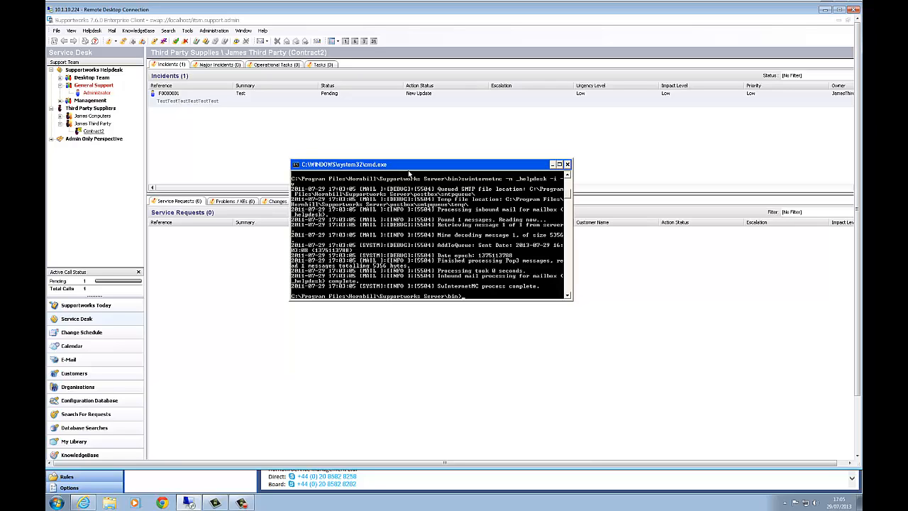
{"action": "key", "text": "Up"}
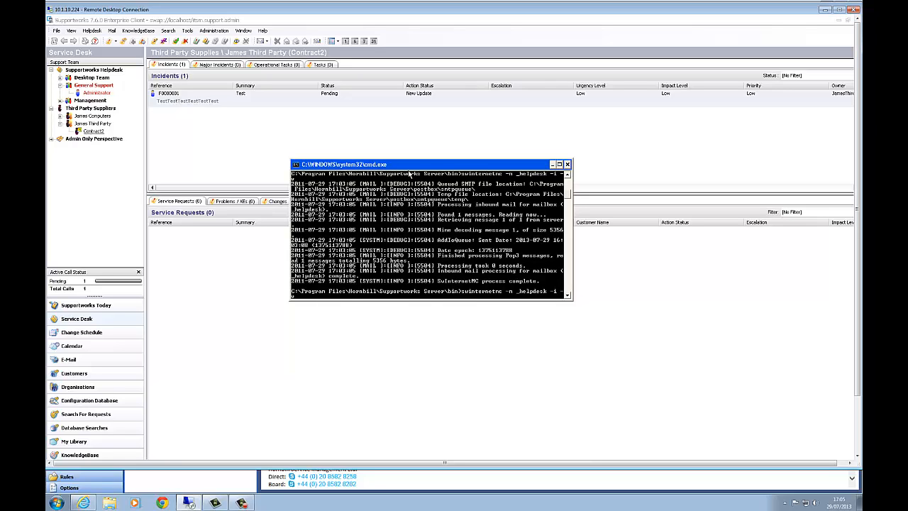
{"action": "key", "text": "Return"}
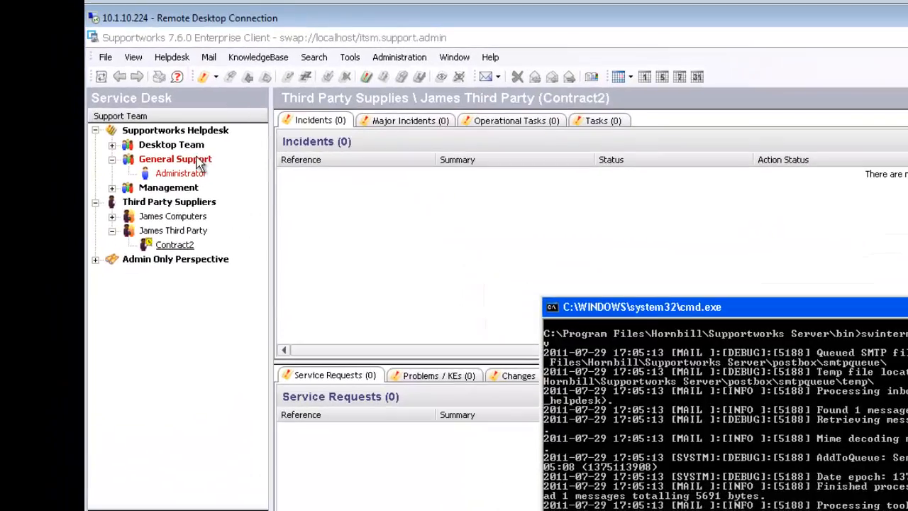
Step: Open incident F0000001 from General Support and show its call diary entries
{"action": "left_click", "coordinate": [106, 85]}
{"action": "left_click", "coordinate": [392, 213]}
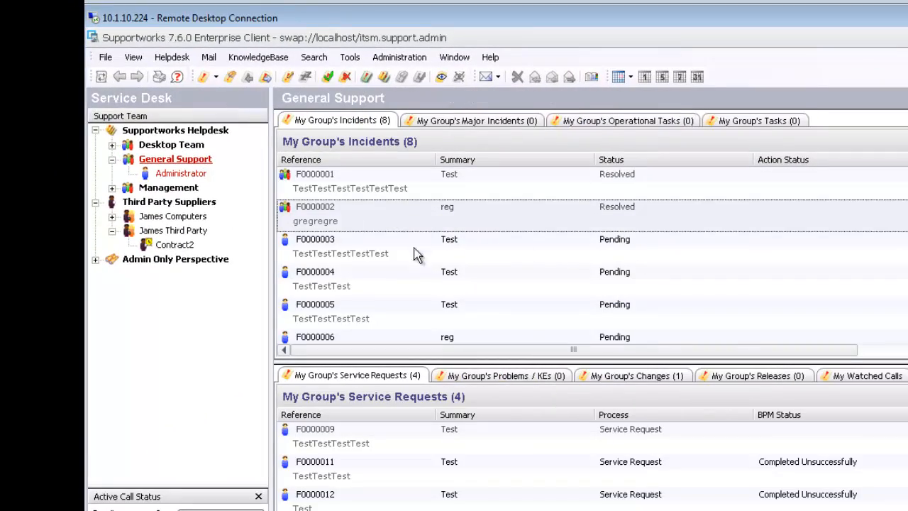
{"action": "left_click", "coordinate": [479, 183]}
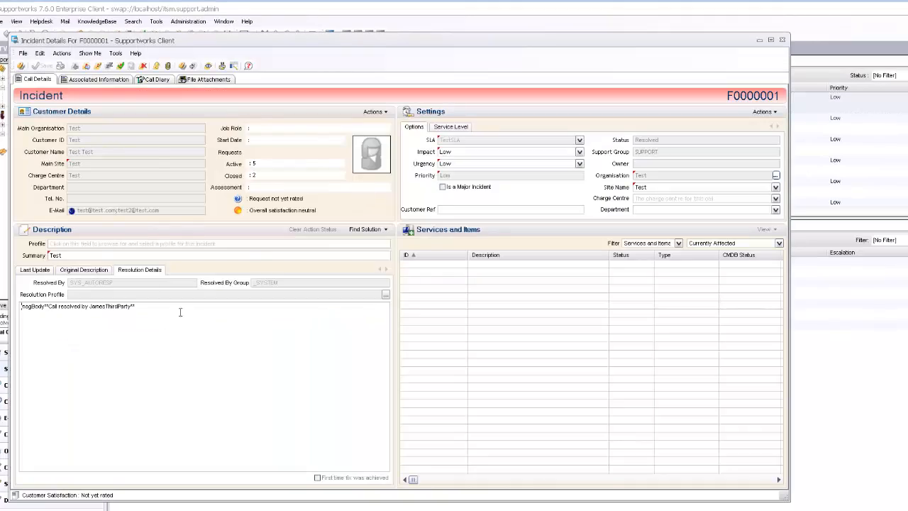
{"action": "left_click", "coordinate": [157, 80]}
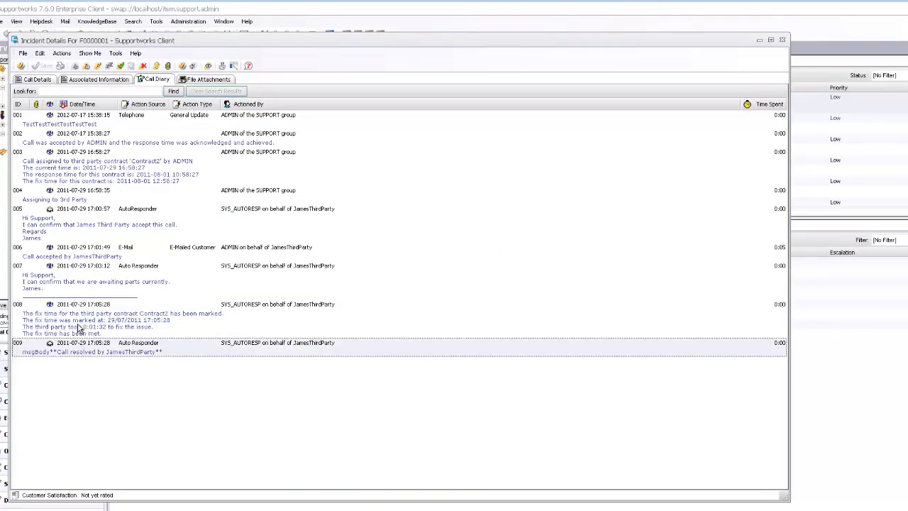
{"action": "left_click", "coordinate": [80, 267]}
Step: Read diary entry 008, checking its fix-time and SLA lines
{"action": "double_click", "coordinate": [121, 315]}
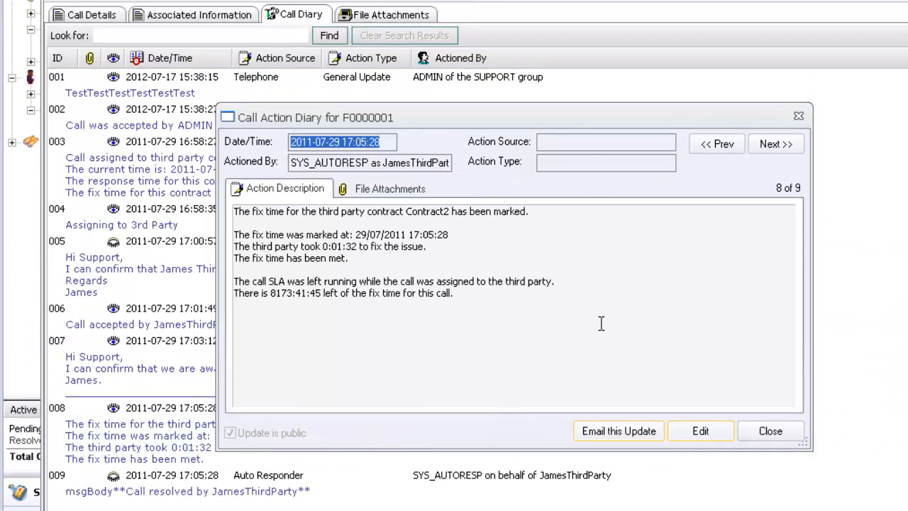
{"action": "left_click_drag", "start_coordinate": [612, 323], "coordinate": [499, 312]}
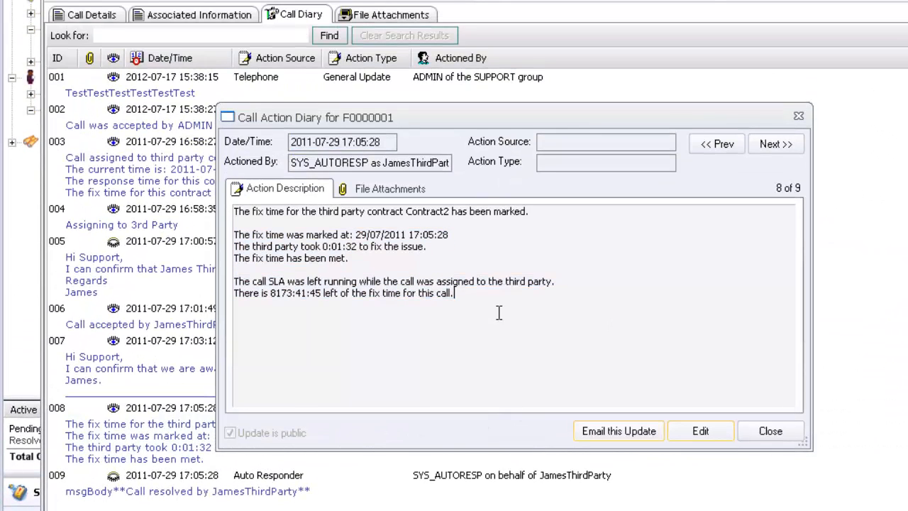
{"action": "left_click_drag", "start_coordinate": [236, 212], "coordinate": [416, 259]}
{"action": "left_click", "coordinate": [416, 260]}
{"action": "left_click_drag", "start_coordinate": [271, 283], "coordinate": [536, 316]}
{"action": "left_click", "coordinate": [524, 310]}
{"action": "left_click", "coordinate": [568, 286]}
{"action": "left_click_drag", "start_coordinate": [471, 293], "coordinate": [311, 293]}
{"action": "left_click", "coordinate": [622, 348]}
{"action": "left_click", "coordinate": [780, 429]}
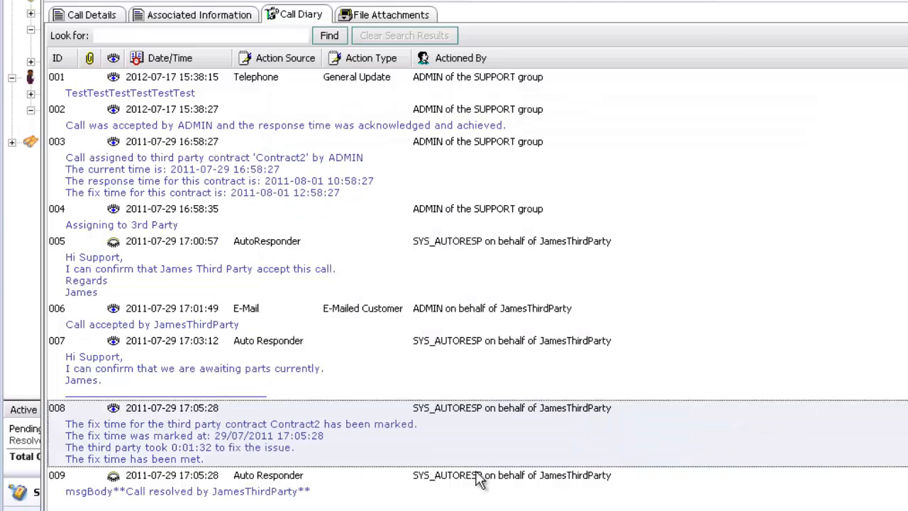
Step: Read auto-responder diary entry 009, then return to the Call Details view
{"action": "left_click", "coordinate": [461, 482]}
{"action": "double_click", "coordinate": [514, 494]}
{"action": "left_click", "coordinate": [501, 311]}
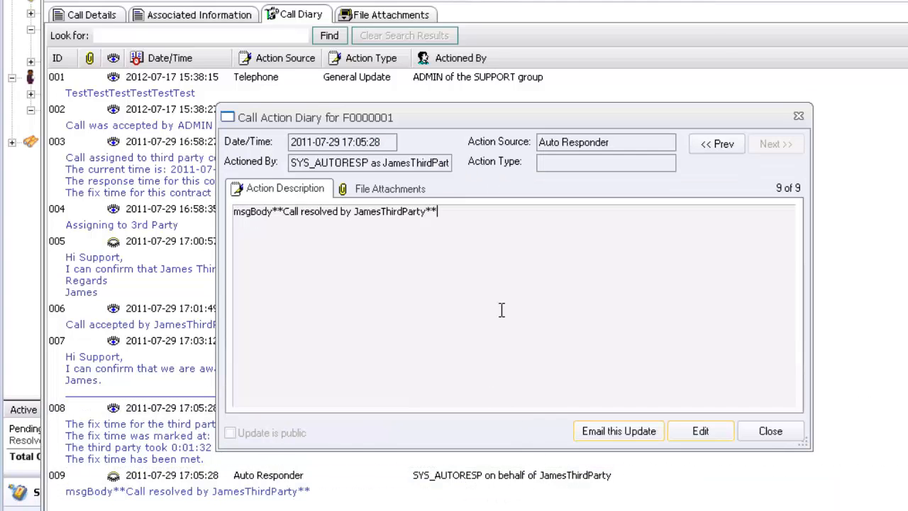
{"action": "left_click", "coordinate": [780, 429]}
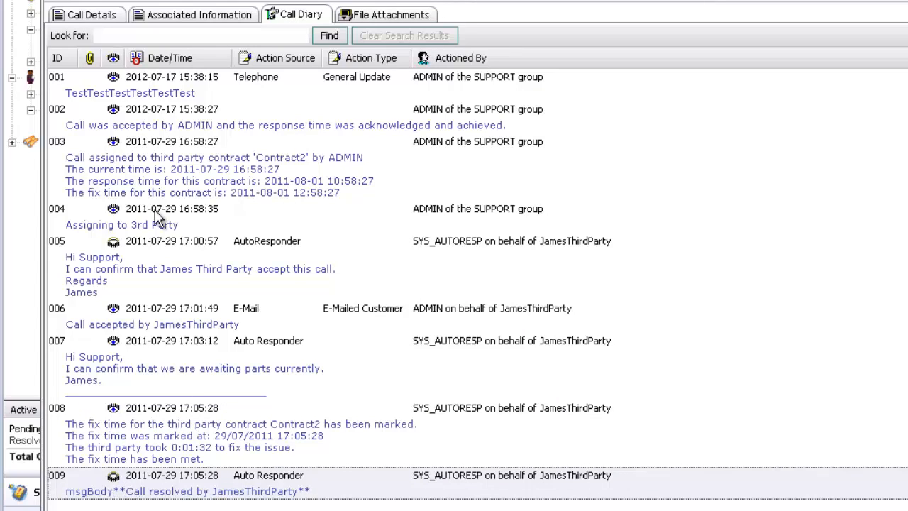
{"action": "left_click", "coordinate": [96, 17]}
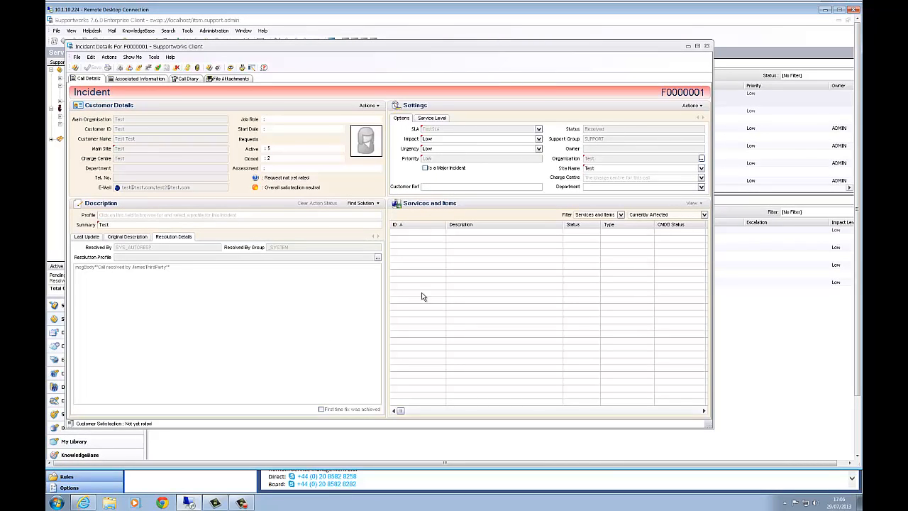
Step: View F0000001's Original Description, then return to its Call Diary listing entries 001–009
{"action": "left_click", "coordinate": [144, 236]}
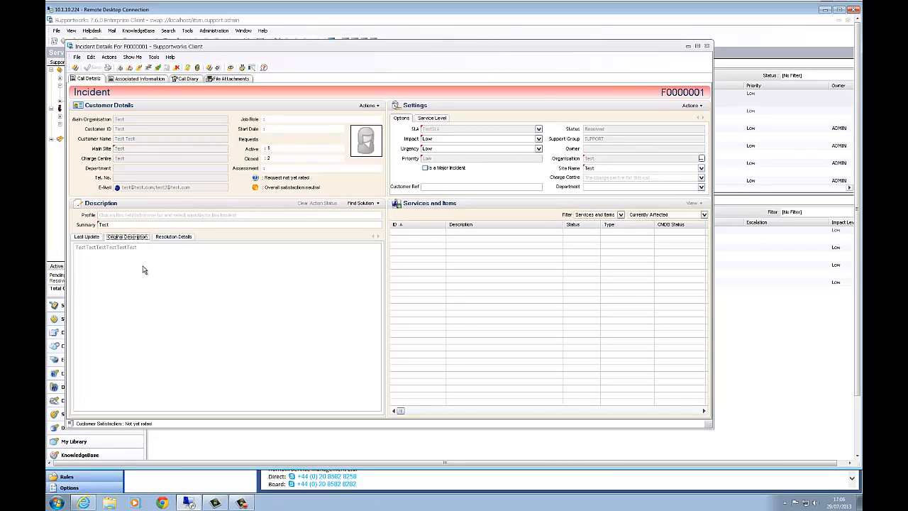
{"action": "left_click", "coordinate": [177, 80]}
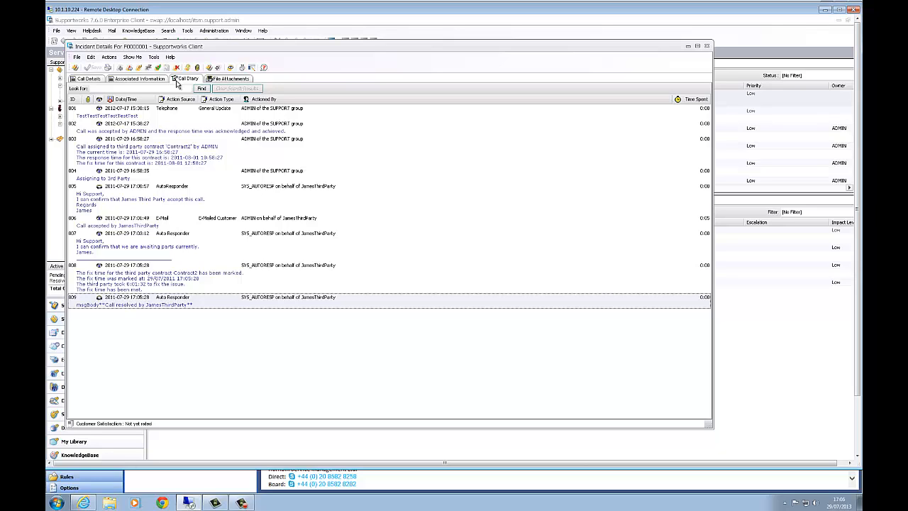
Step: Reread auto-responder resolution entry 009, then close the F0000001 details window
{"action": "double_click", "coordinate": [132, 310]}
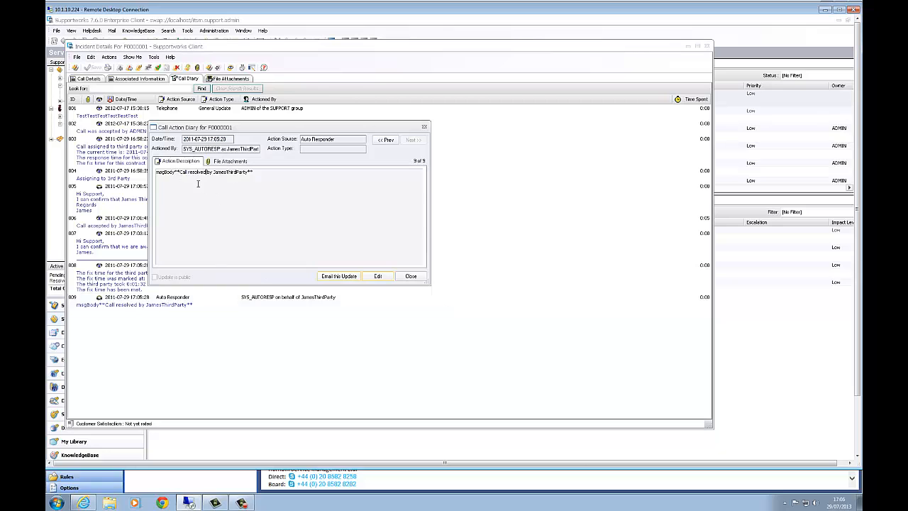
{"action": "left_click", "coordinate": [411, 277]}
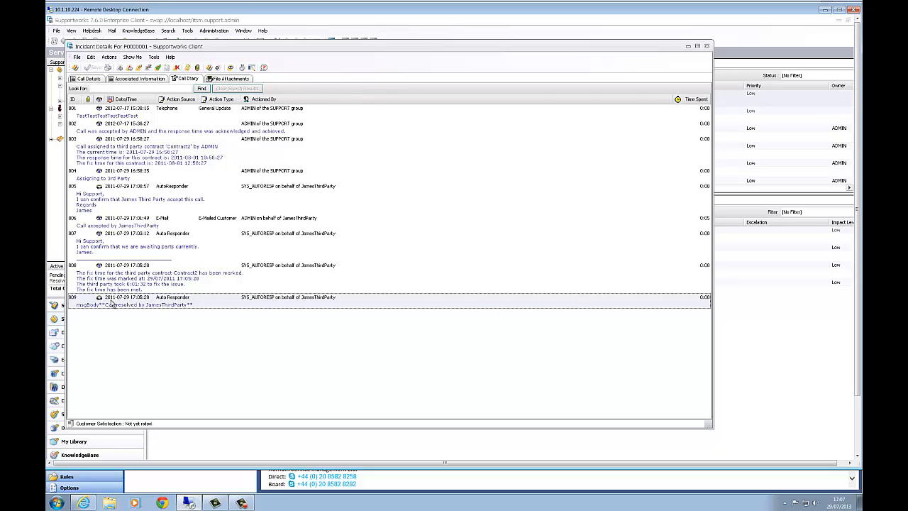
{"action": "left_click", "coordinate": [111, 241]}
{"action": "left_click", "coordinate": [98, 306]}
{"action": "double_click", "coordinate": [88, 306]}
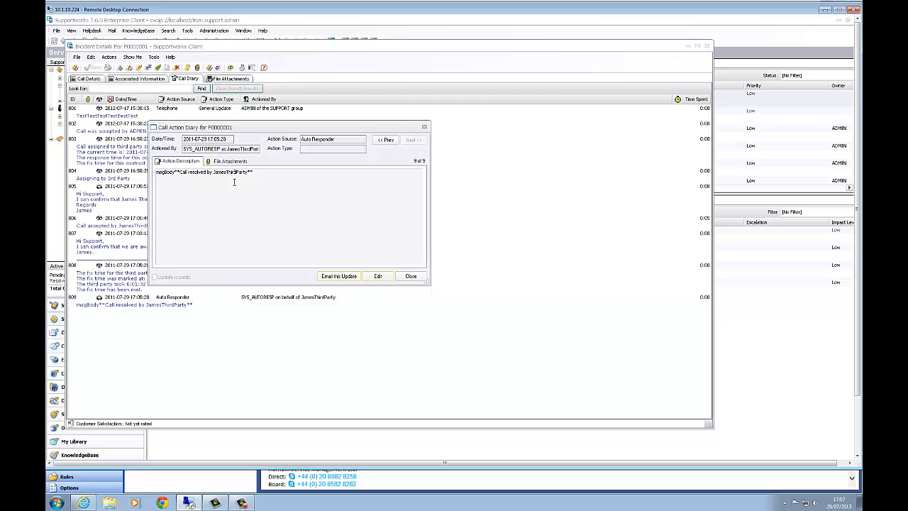
{"action": "left_click_drag", "start_coordinate": [181, 175], "coordinate": [269, 182]}
{"action": "left_click", "coordinate": [269, 182]}
{"action": "left_click", "coordinate": [410, 276]}
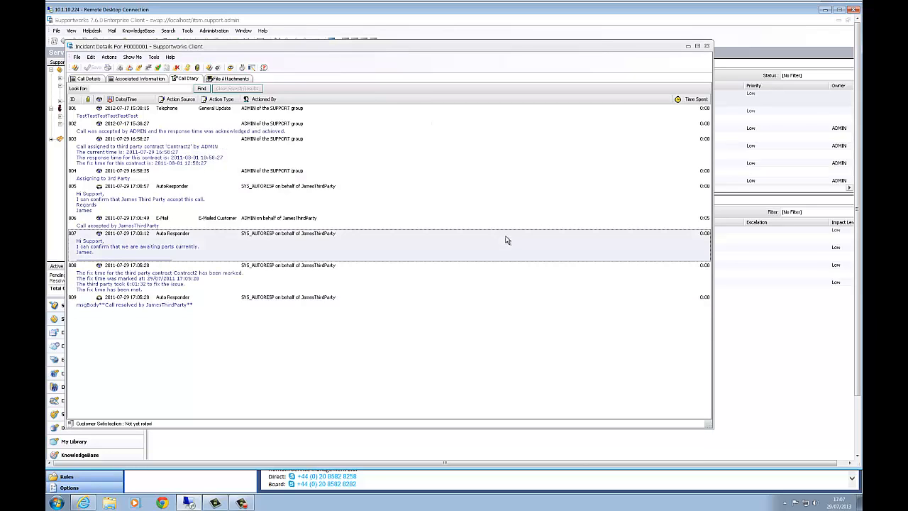
{"action": "left_click", "coordinate": [708, 48]}
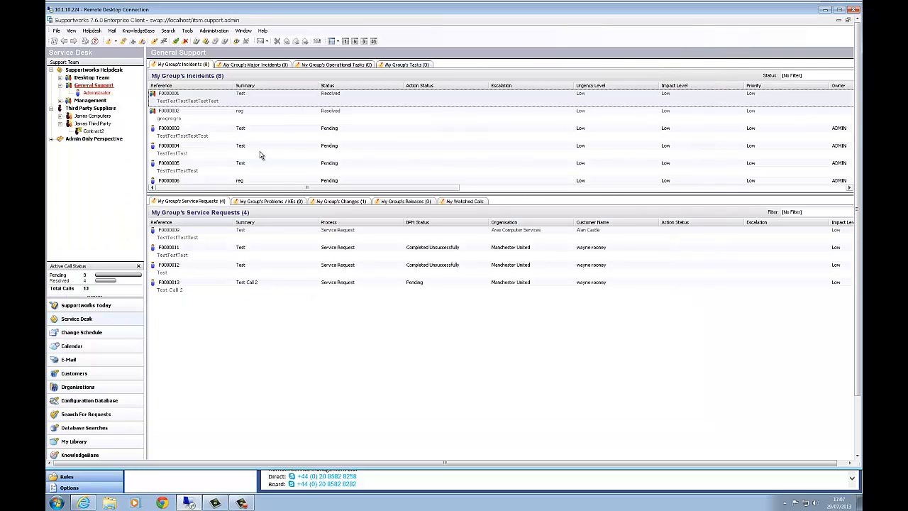